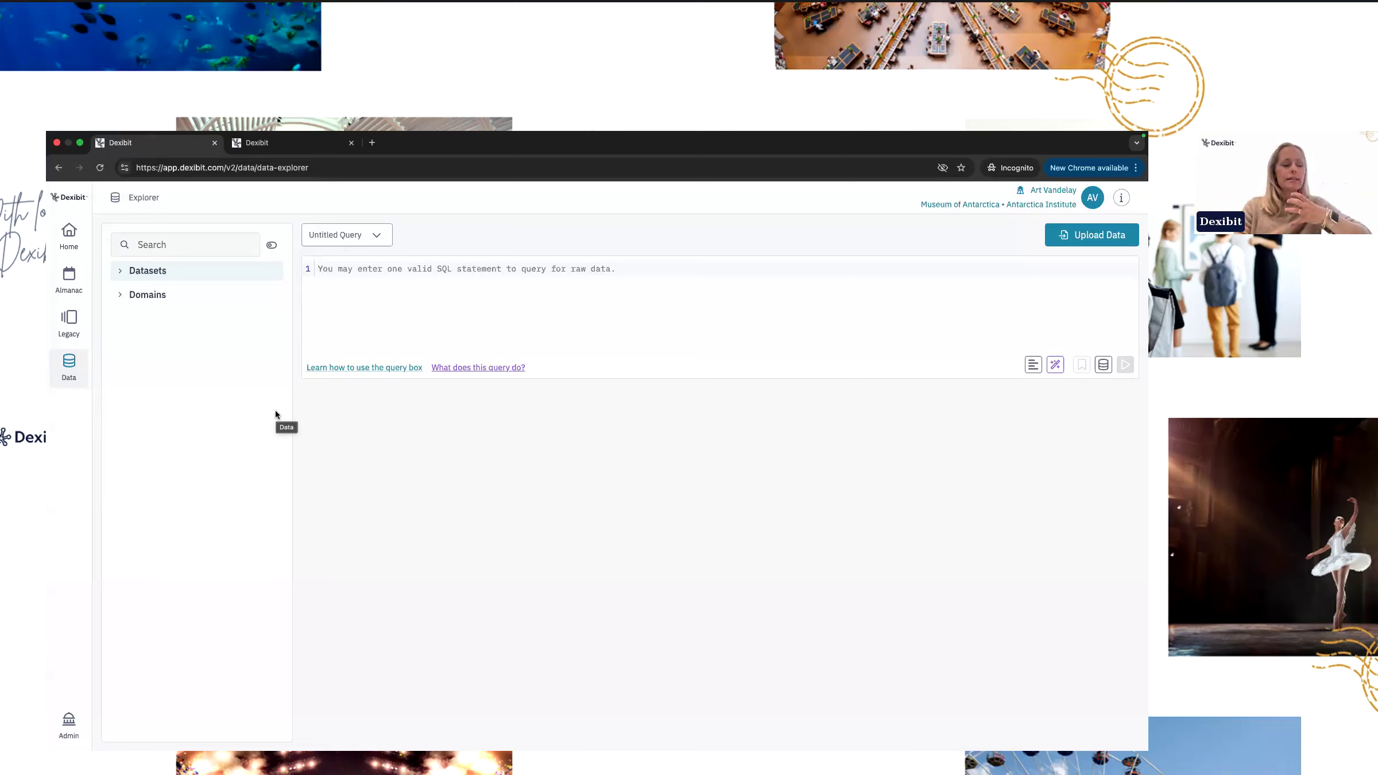
List the datasets with their descriptions and expand the Antarctic tickets dataset to show its fields.
mouse_move(70, 359)
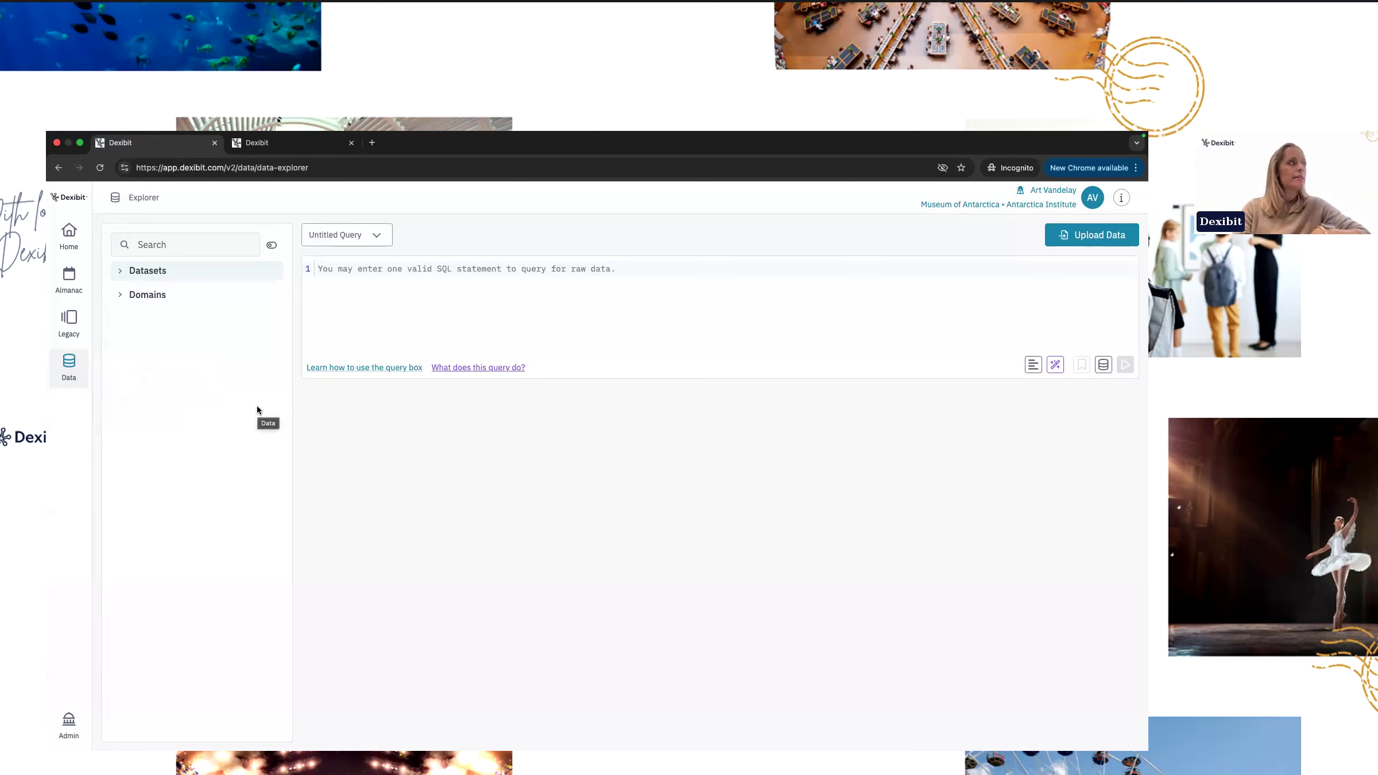
click(122, 277)
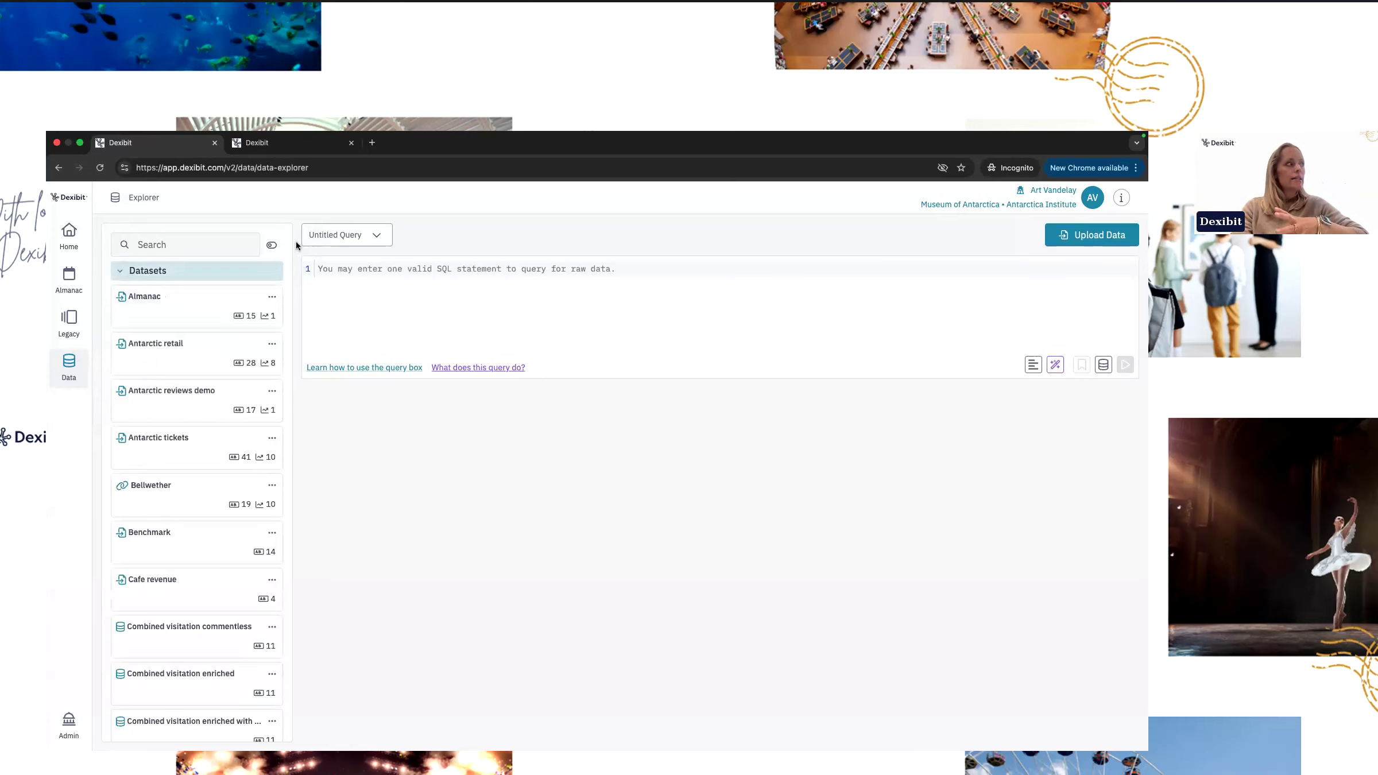
click(272, 245)
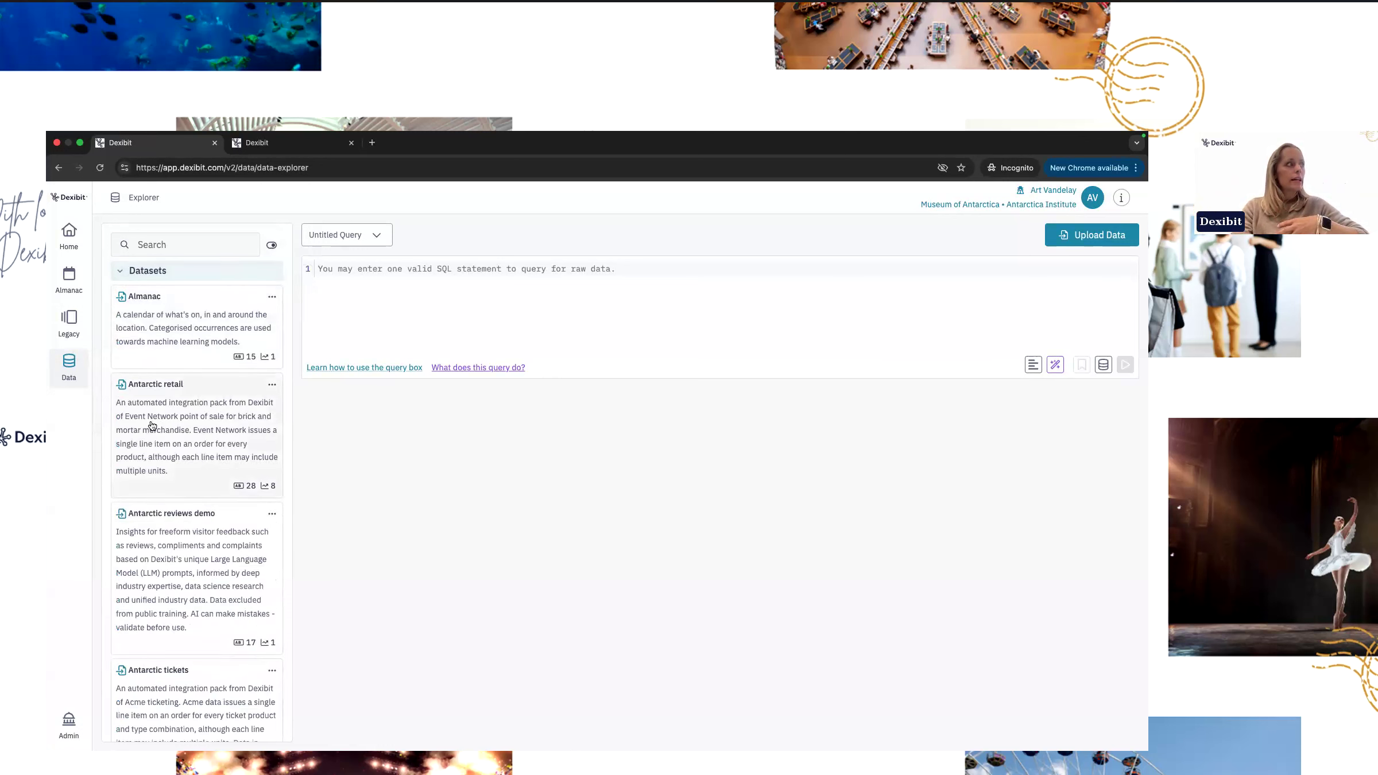
scroll(154, 442, down, 5)
click(154, 444)
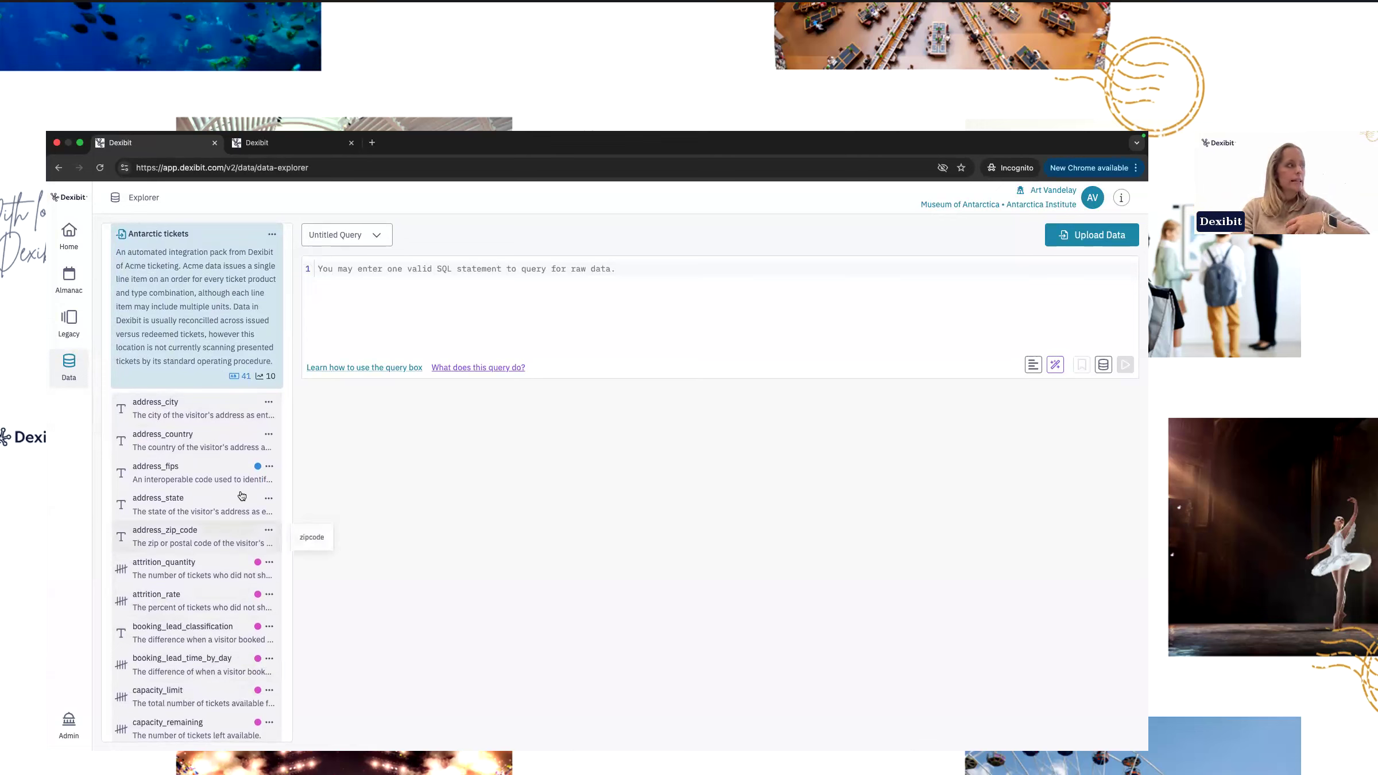
Open the Antarctic tickets dataset for editing to view its alias, description and notes.
click(272, 235)
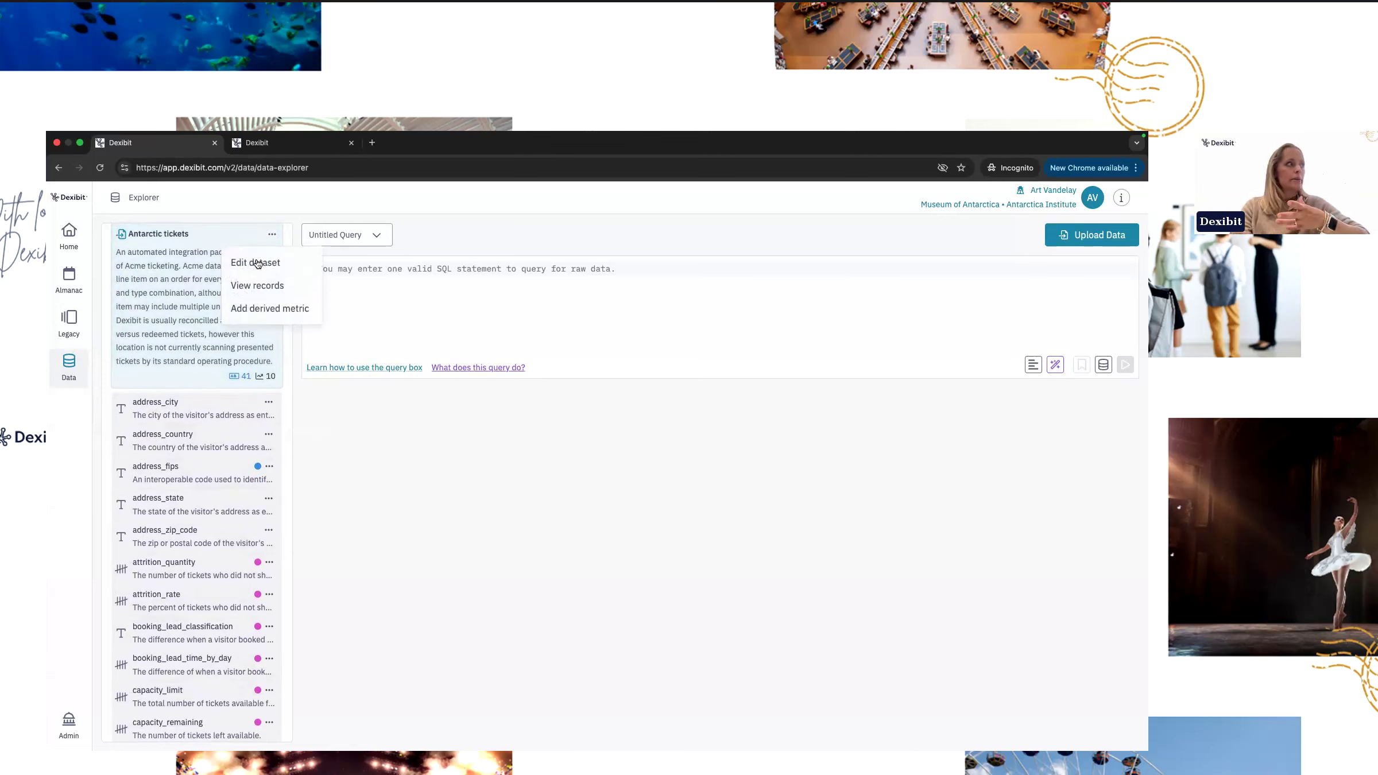
click(260, 264)
scroll(235, 337, down, 1)
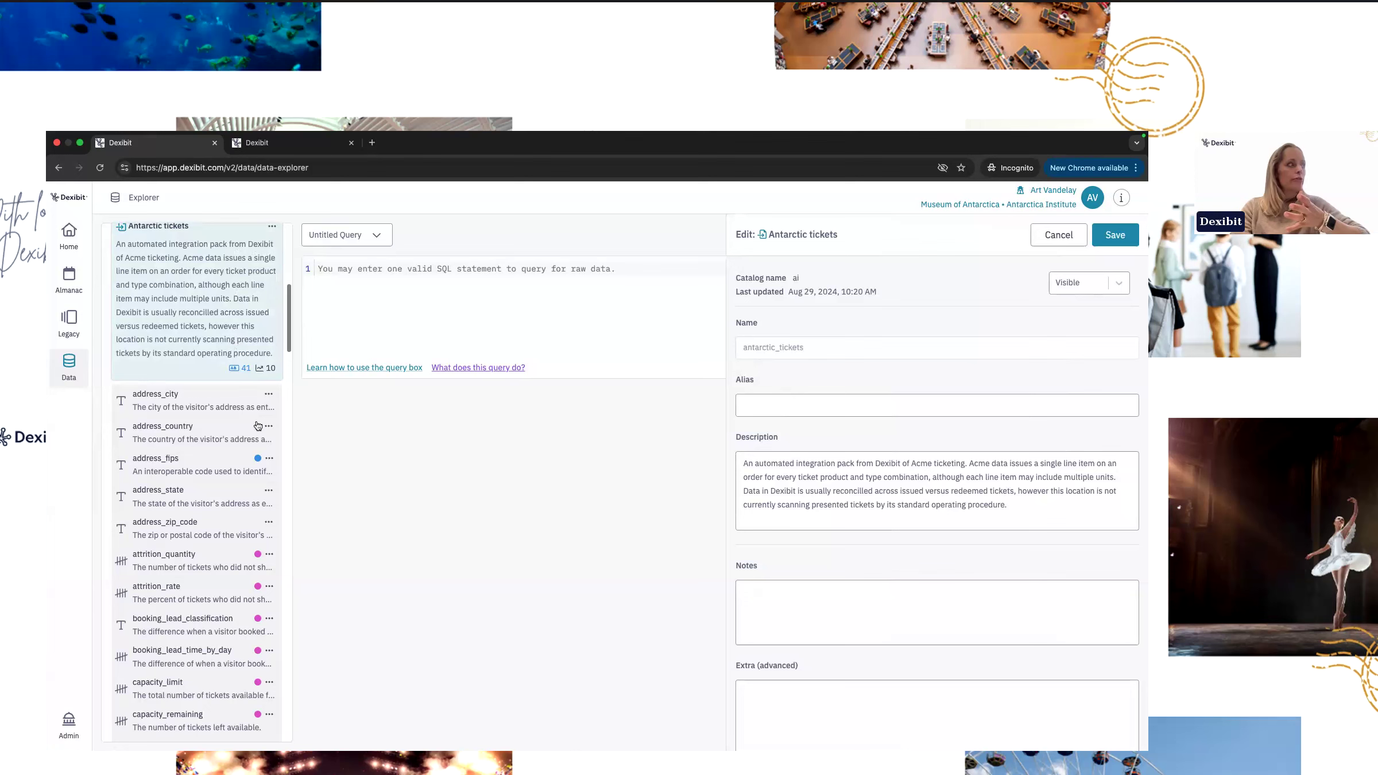
Examine the edit settings of the booking_lead_time_by_day field in Antarctic tickets, including tag and types, and close them without saving.
scroll(268, 526, down, 3)
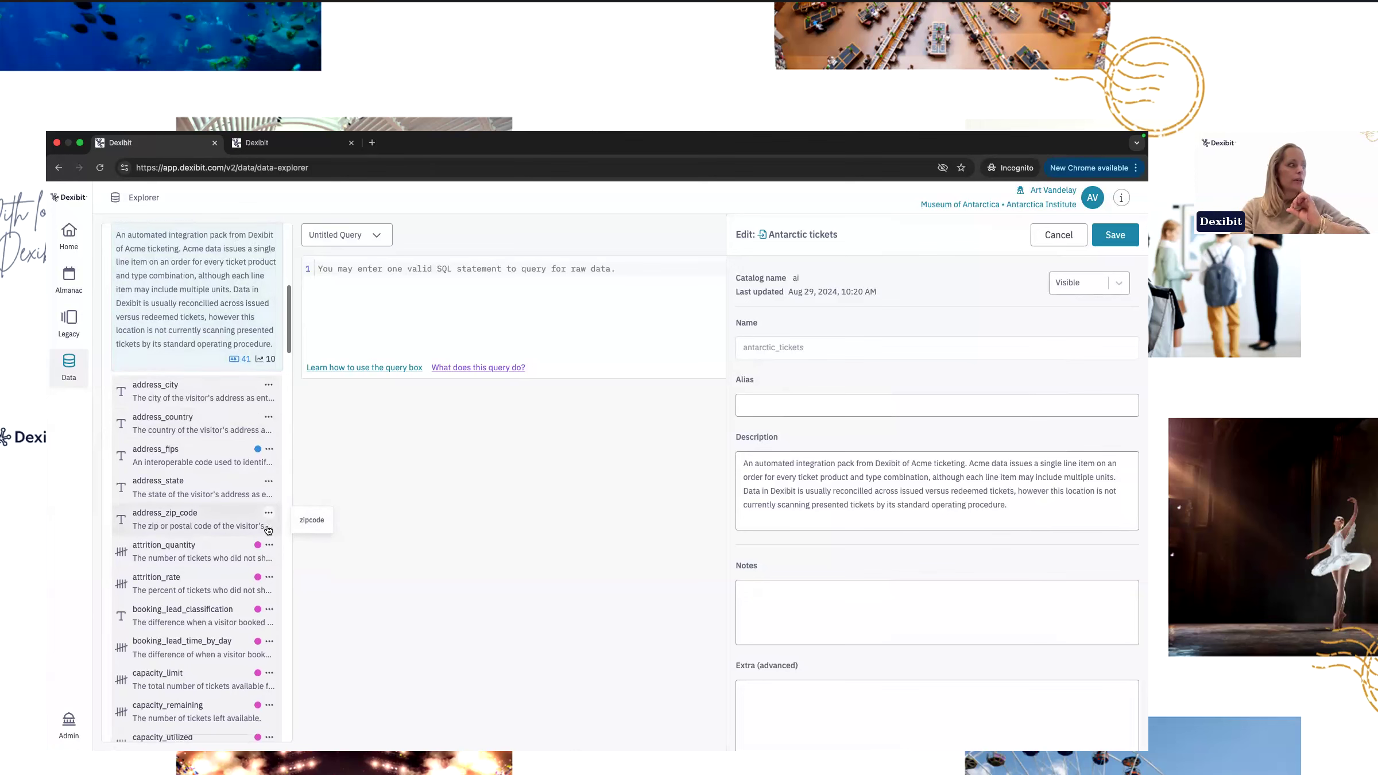
click(268, 598)
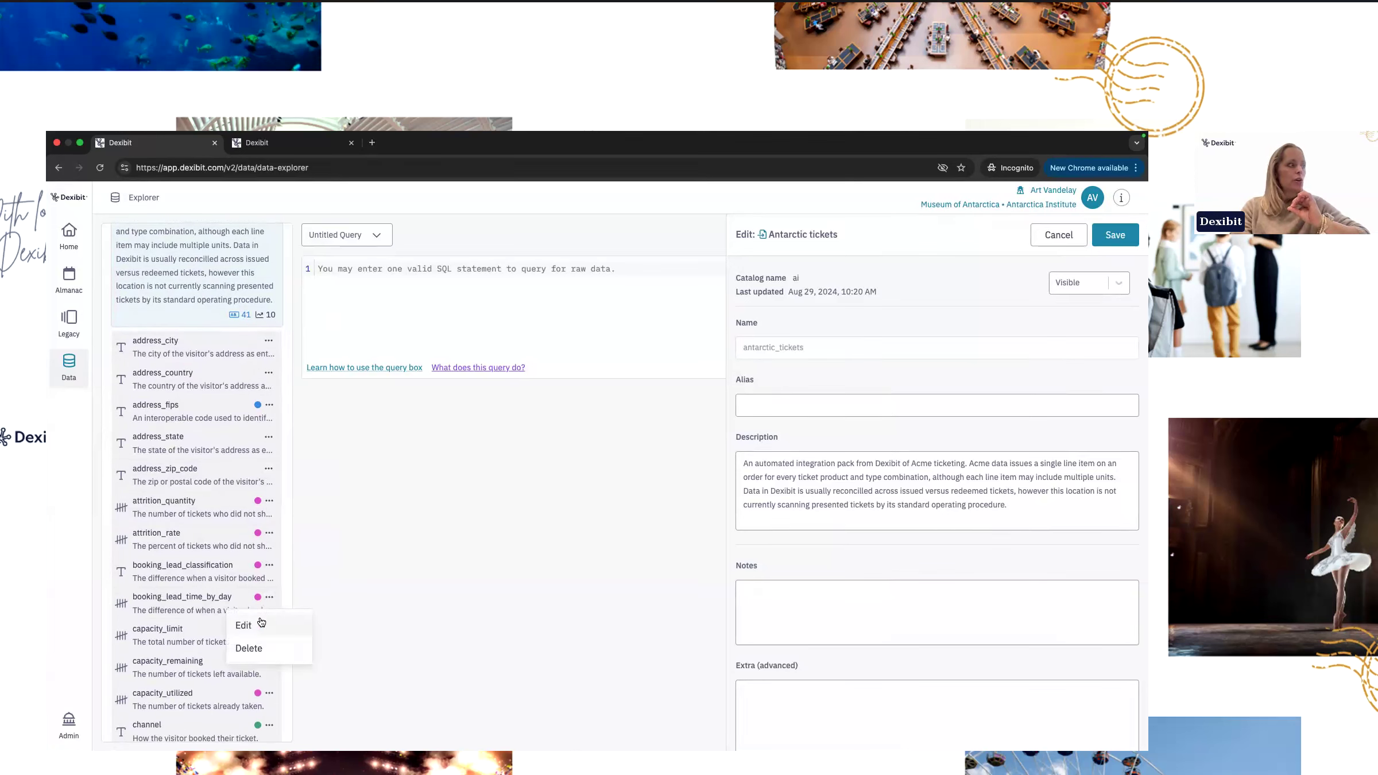
click(257, 625)
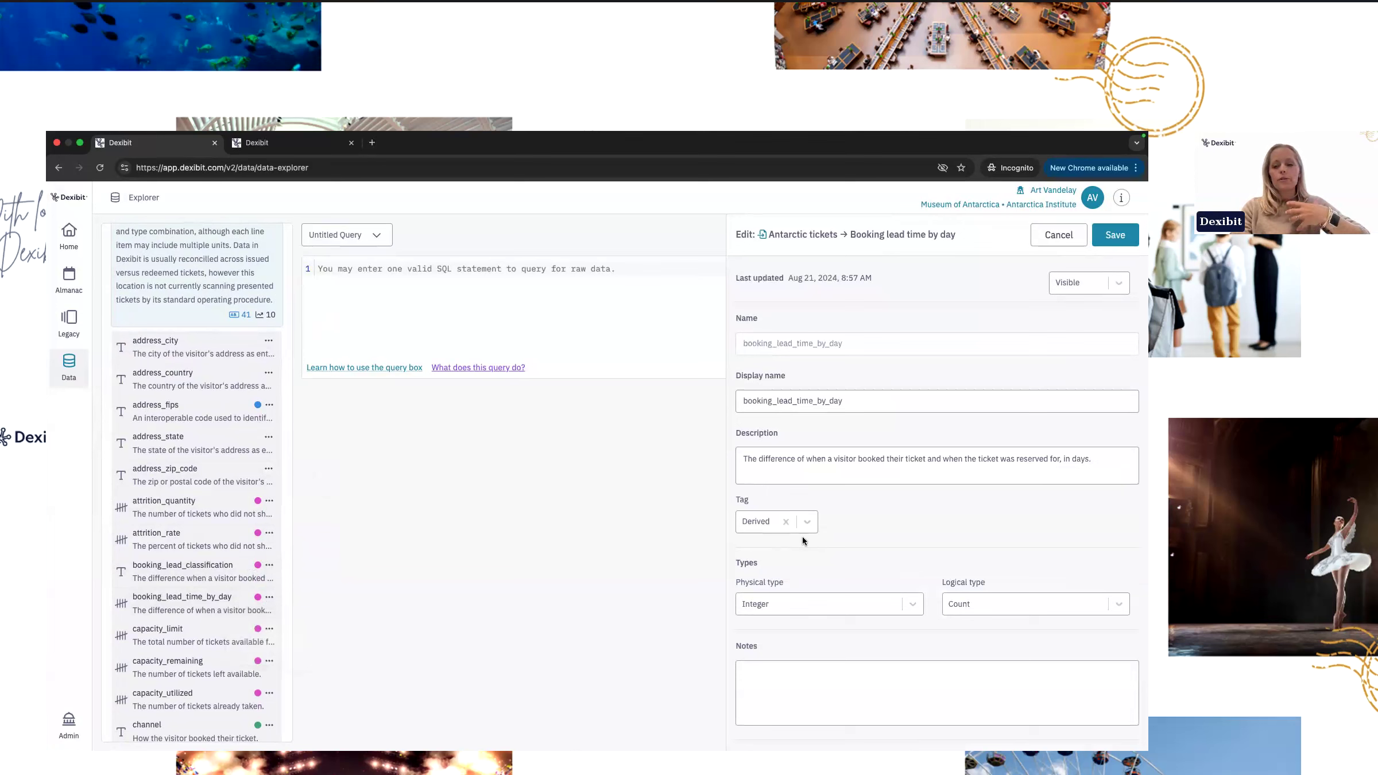
scroll(802, 536, down, 5)
scroll(795, 571, up, 5)
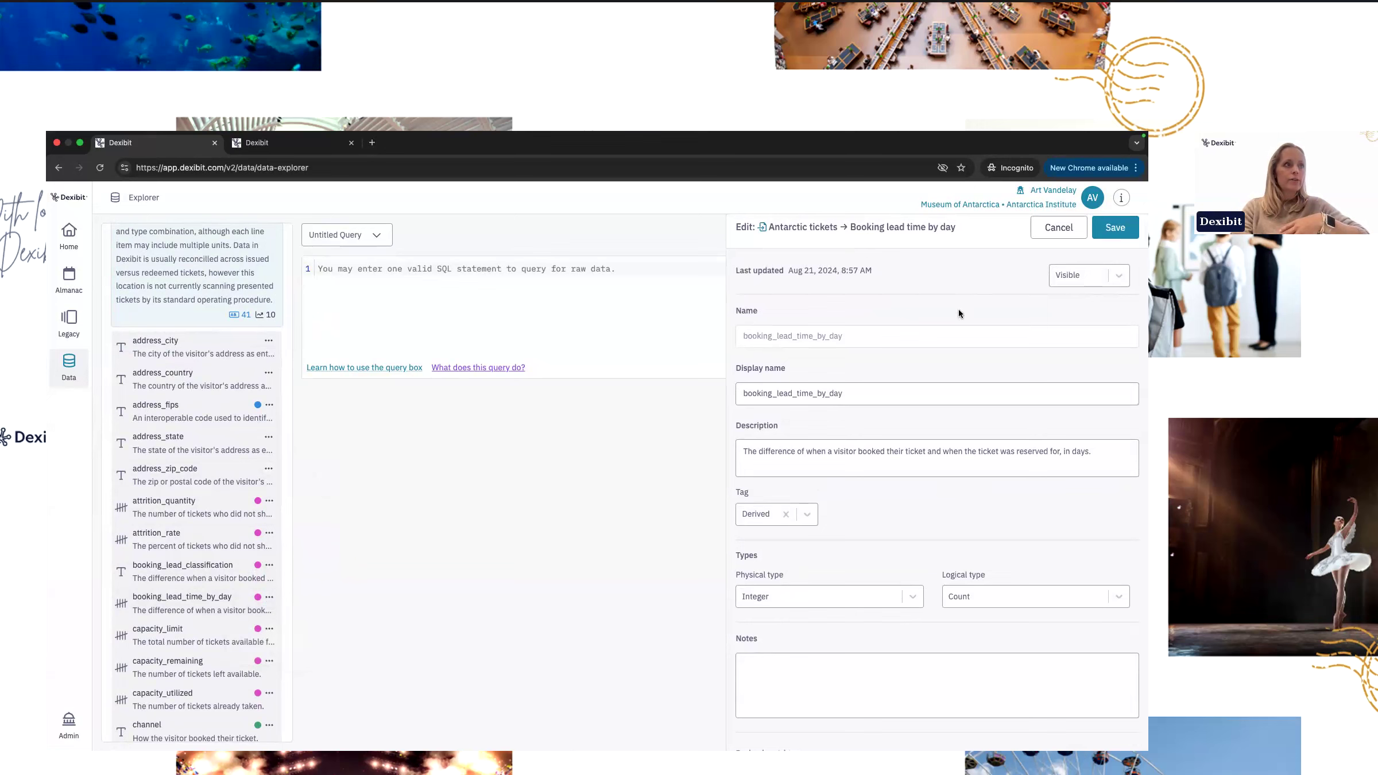
click(1058, 227)
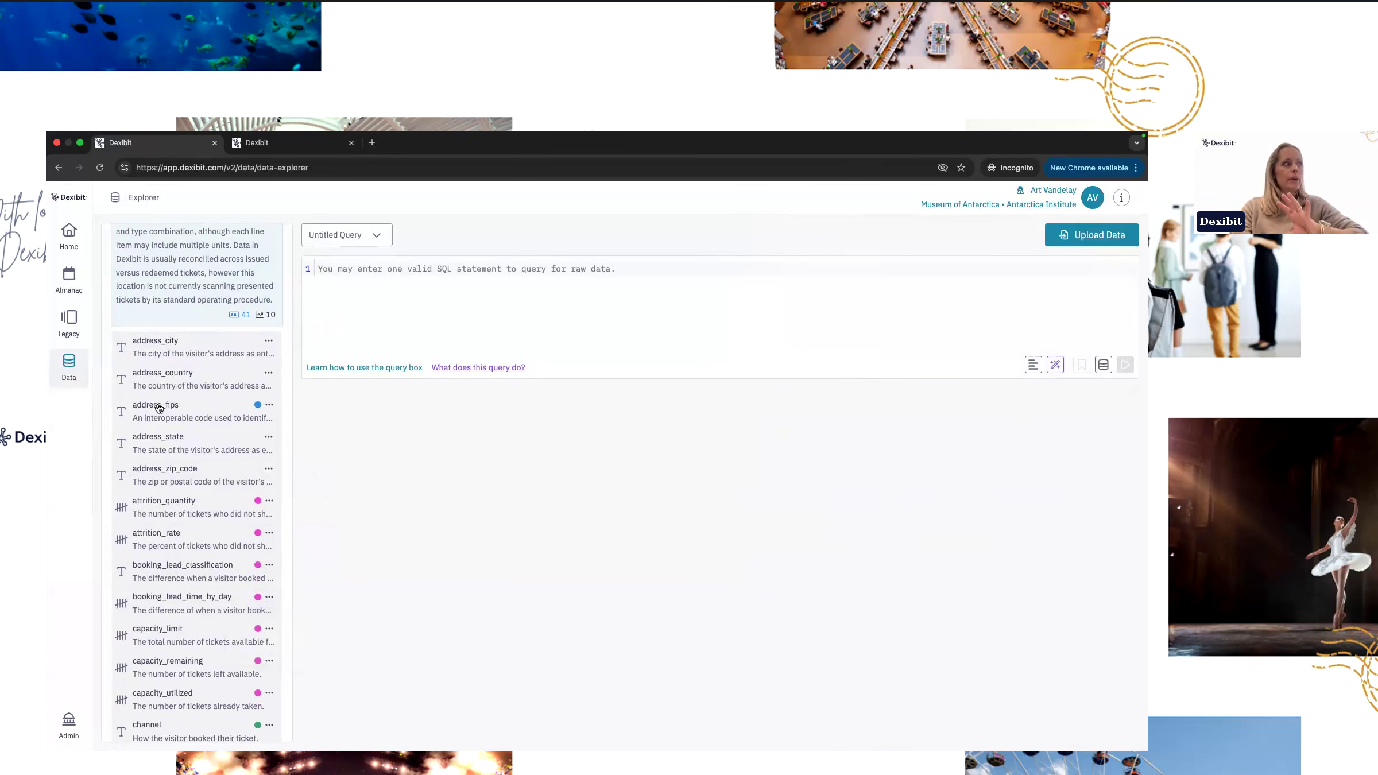
Hide the dataset descriptions and collapse the Datasets list.
scroll(172, 404, up, 3)
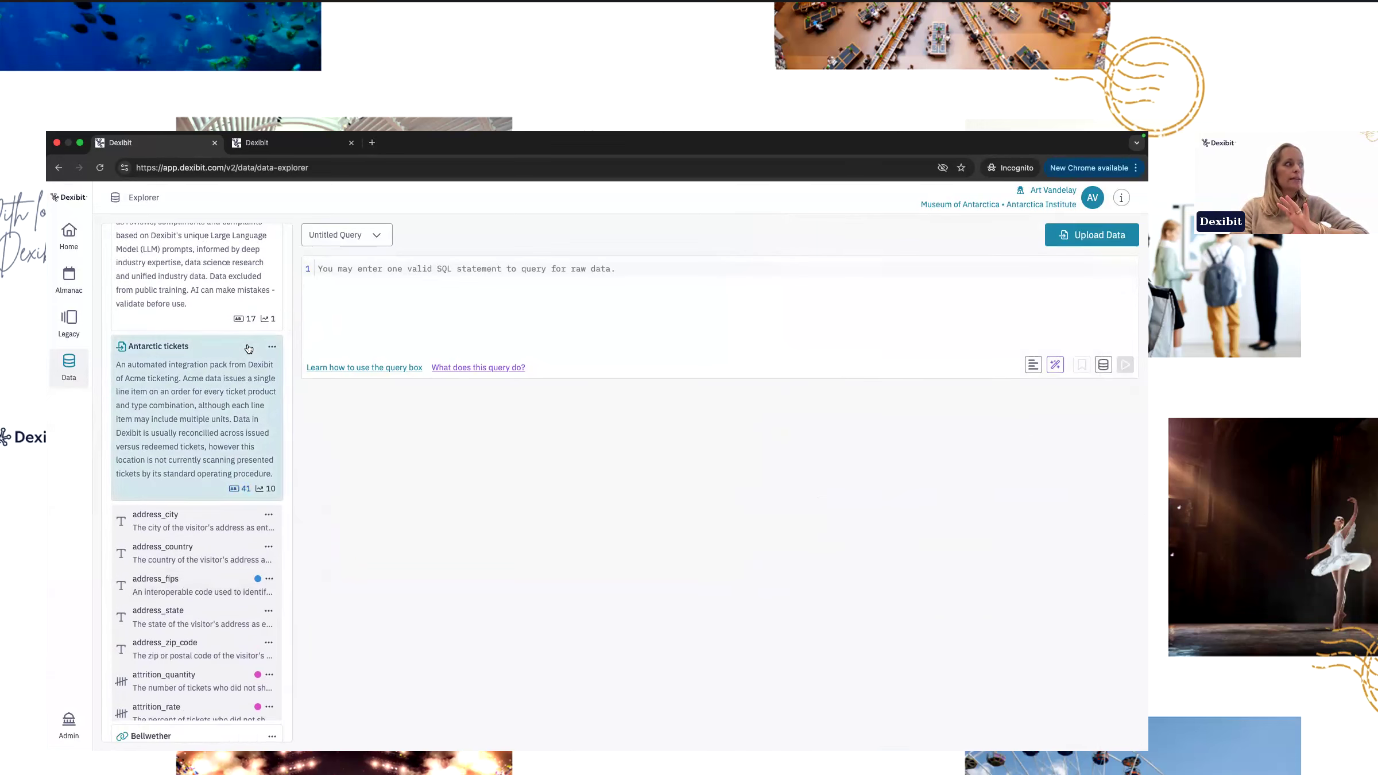
scroll(249, 349, up, 6)
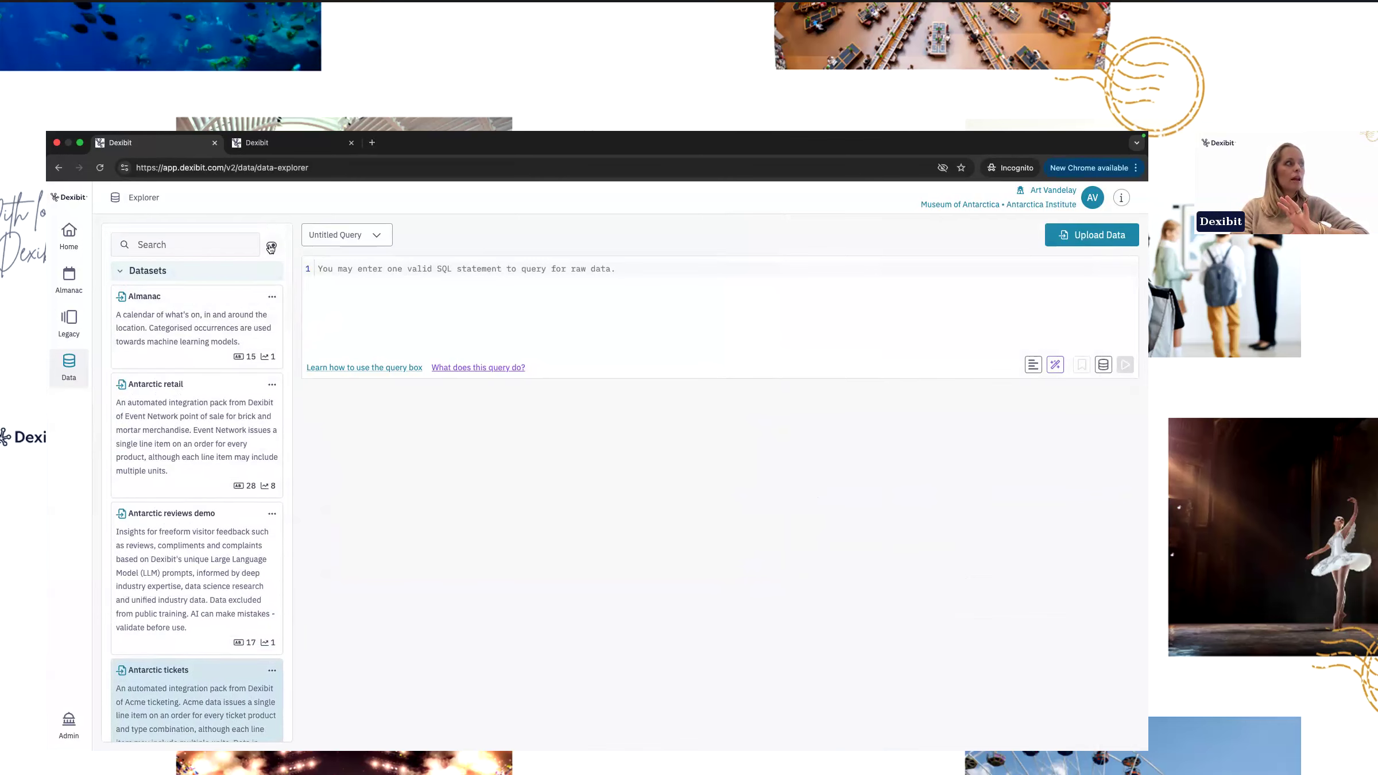
click(270, 247)
click(232, 270)
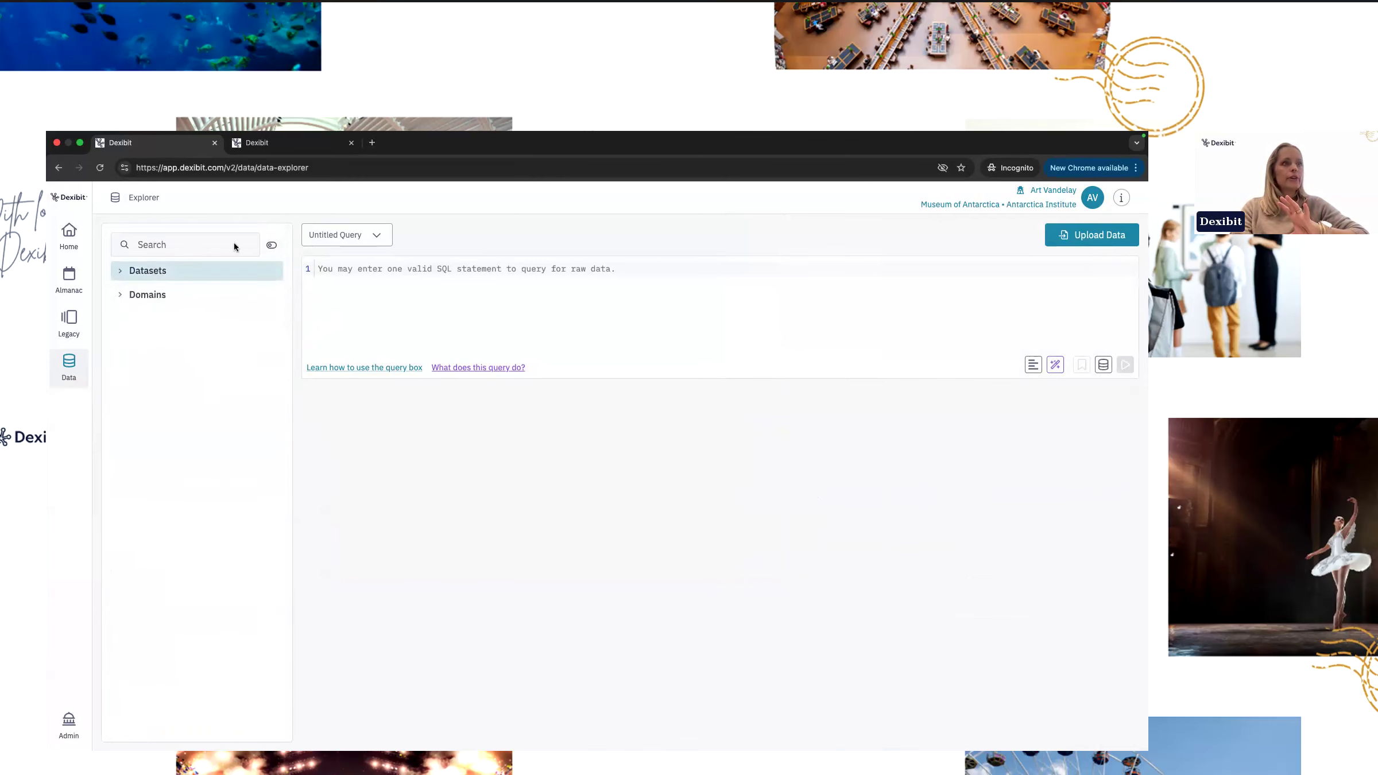
Start a data upload that creates a new dataset and name it education_program.
click(1070, 240)
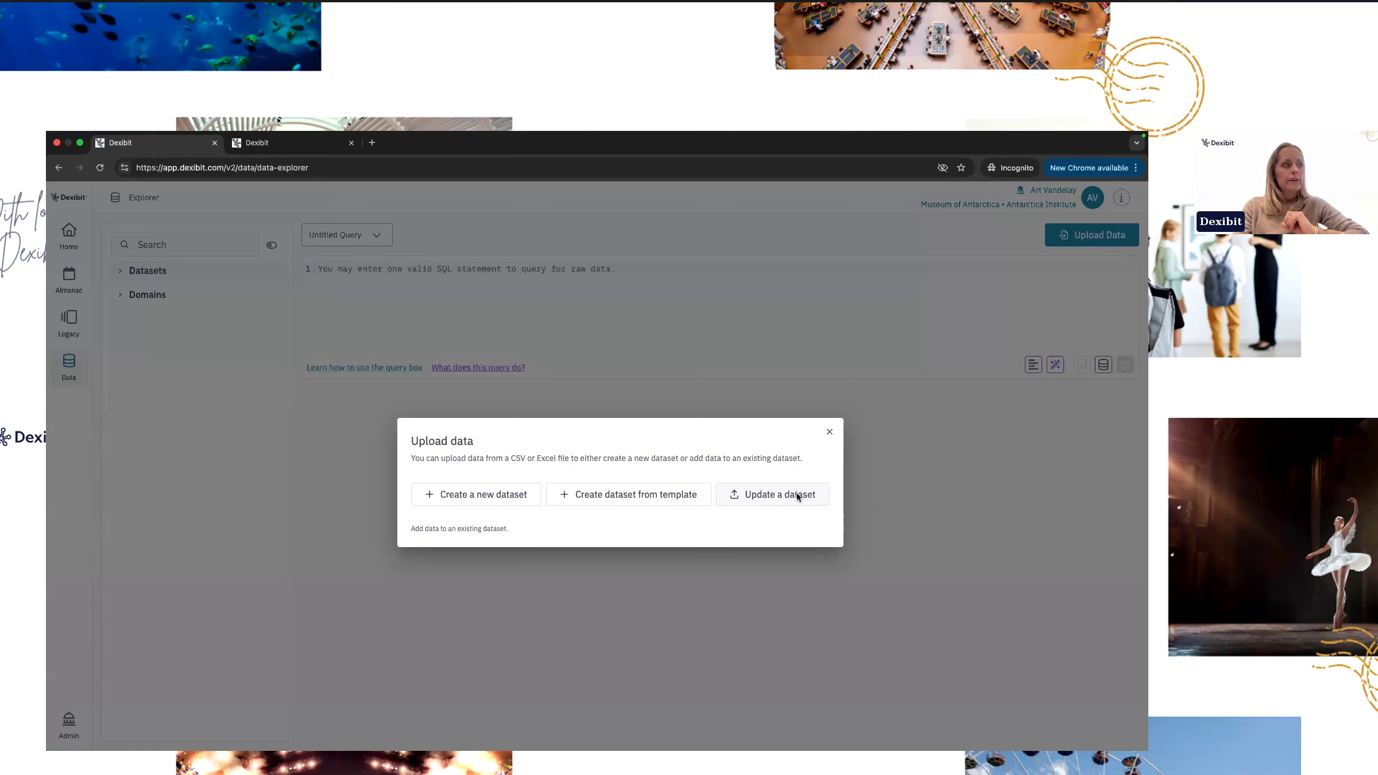
click(483, 502)
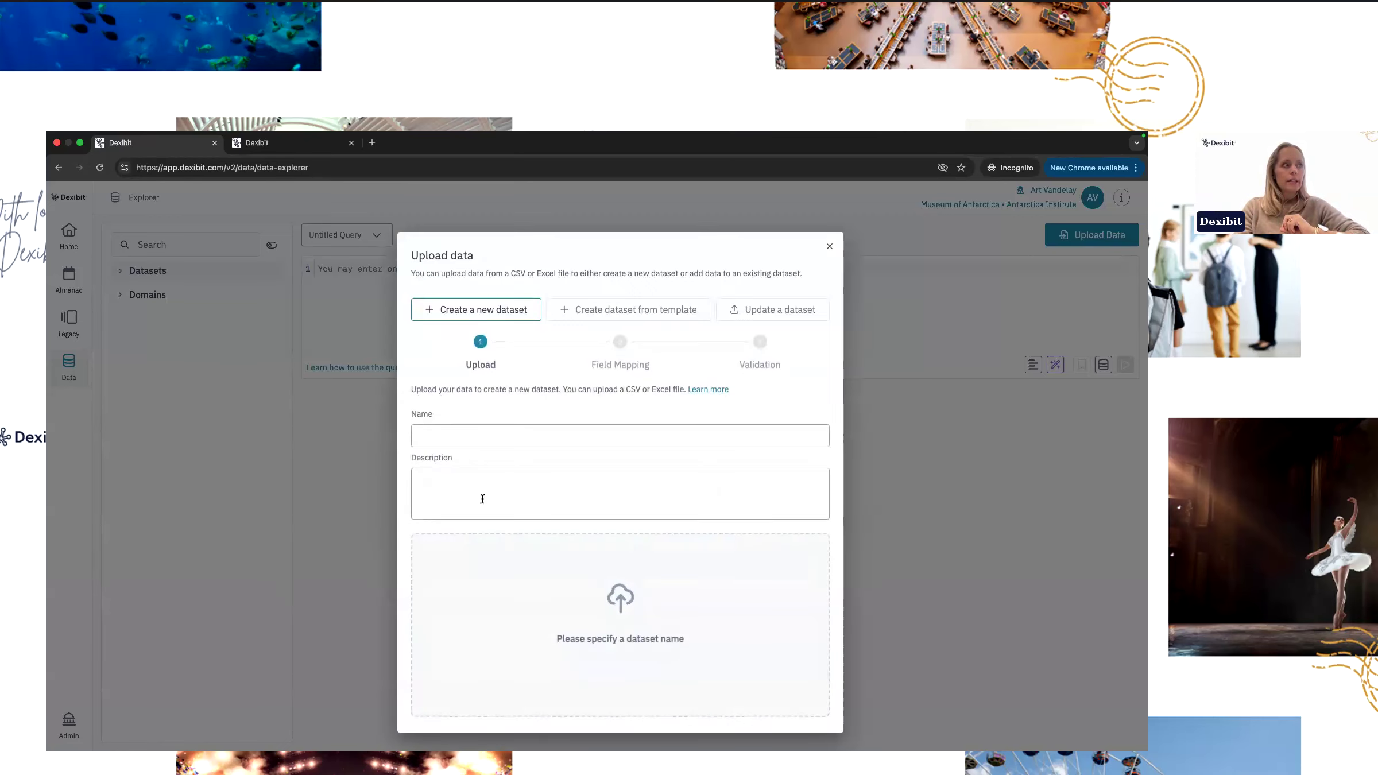
click(481, 440)
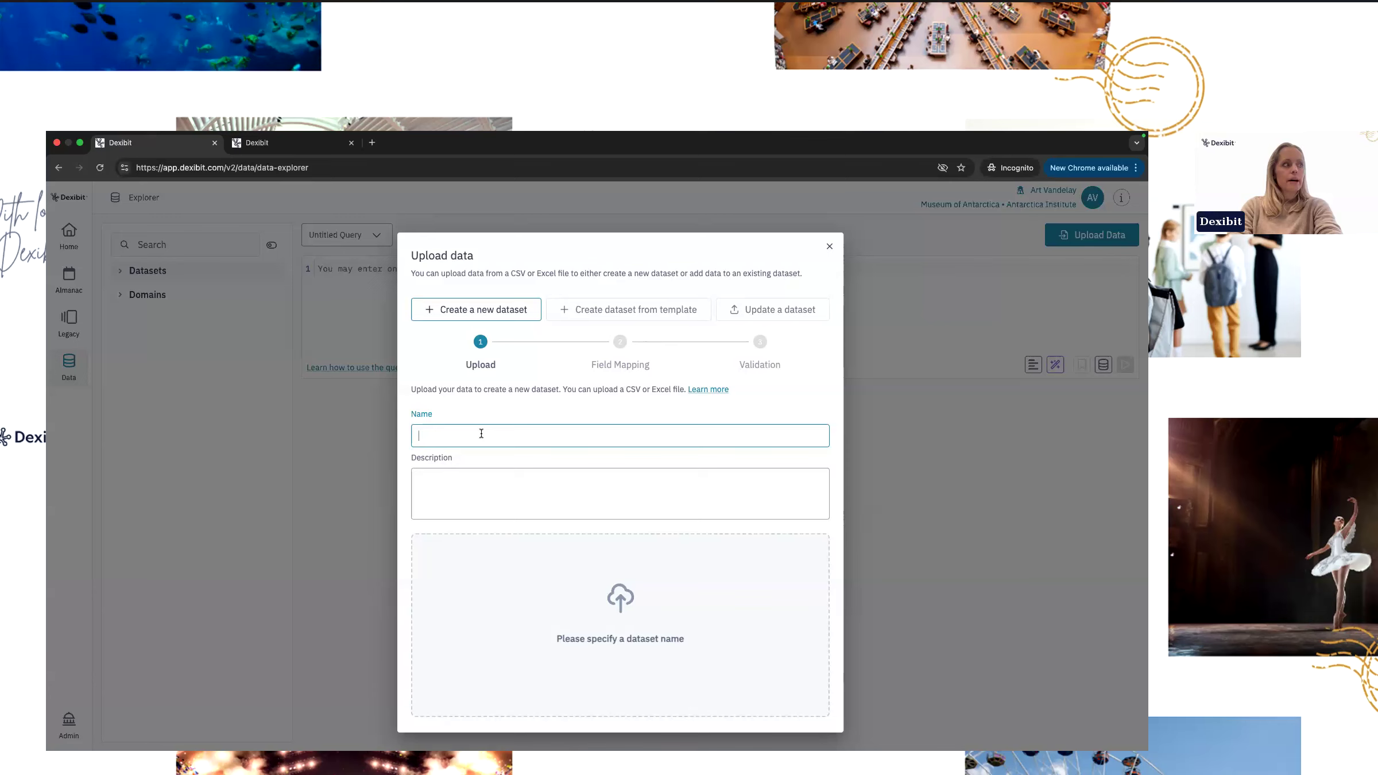
text(education_program)
Set the description to "Manually recorded education visits by local school with data collected on behalf of our state authorities. This data is updated once a month.".
click(500, 498)
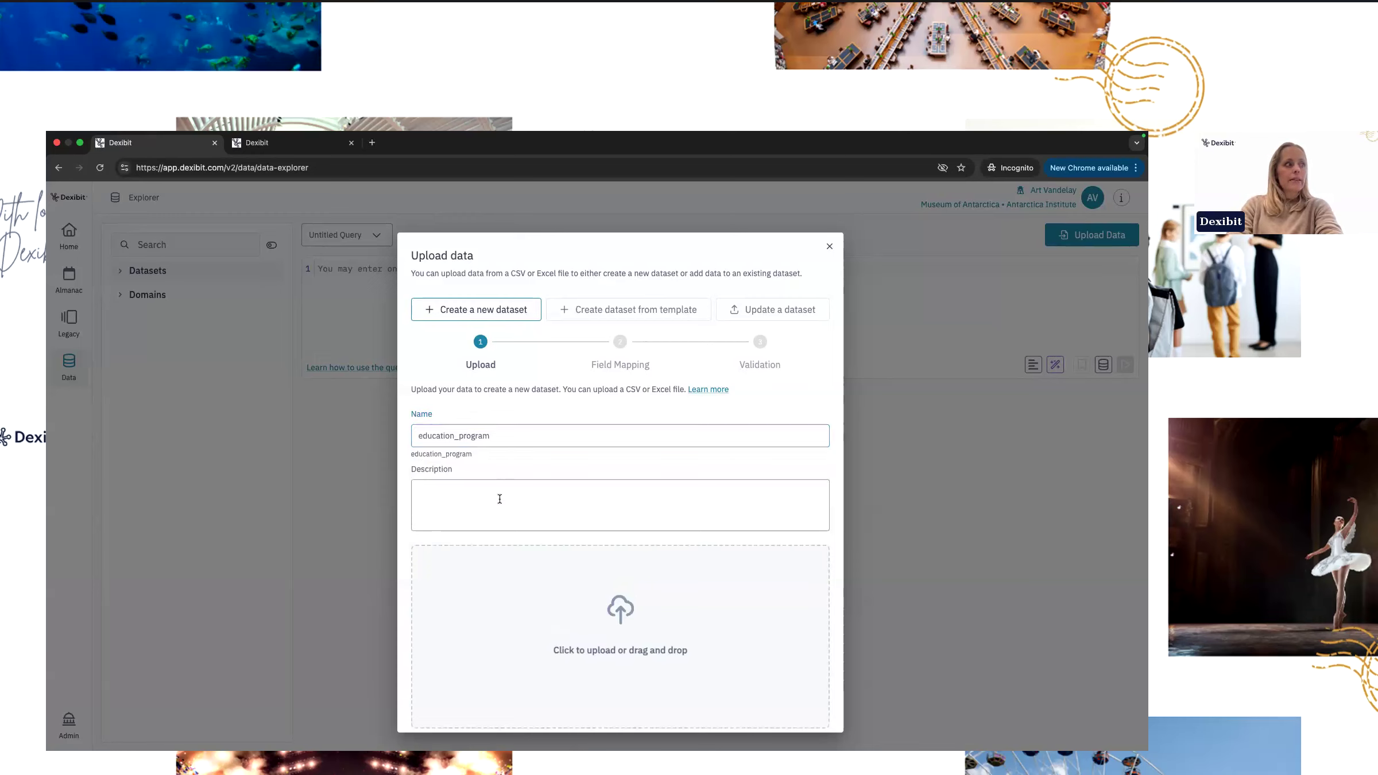
key(super+Tab)
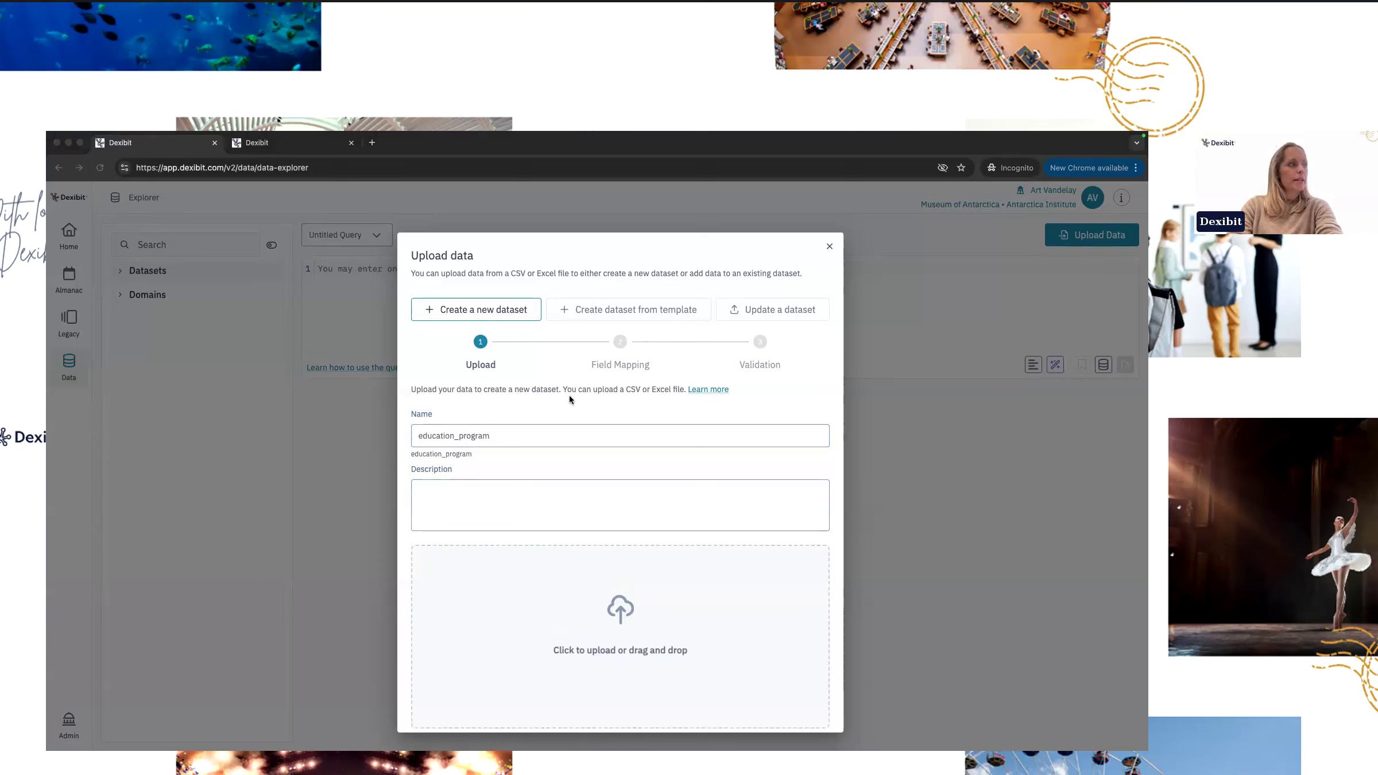
click(498, 501)
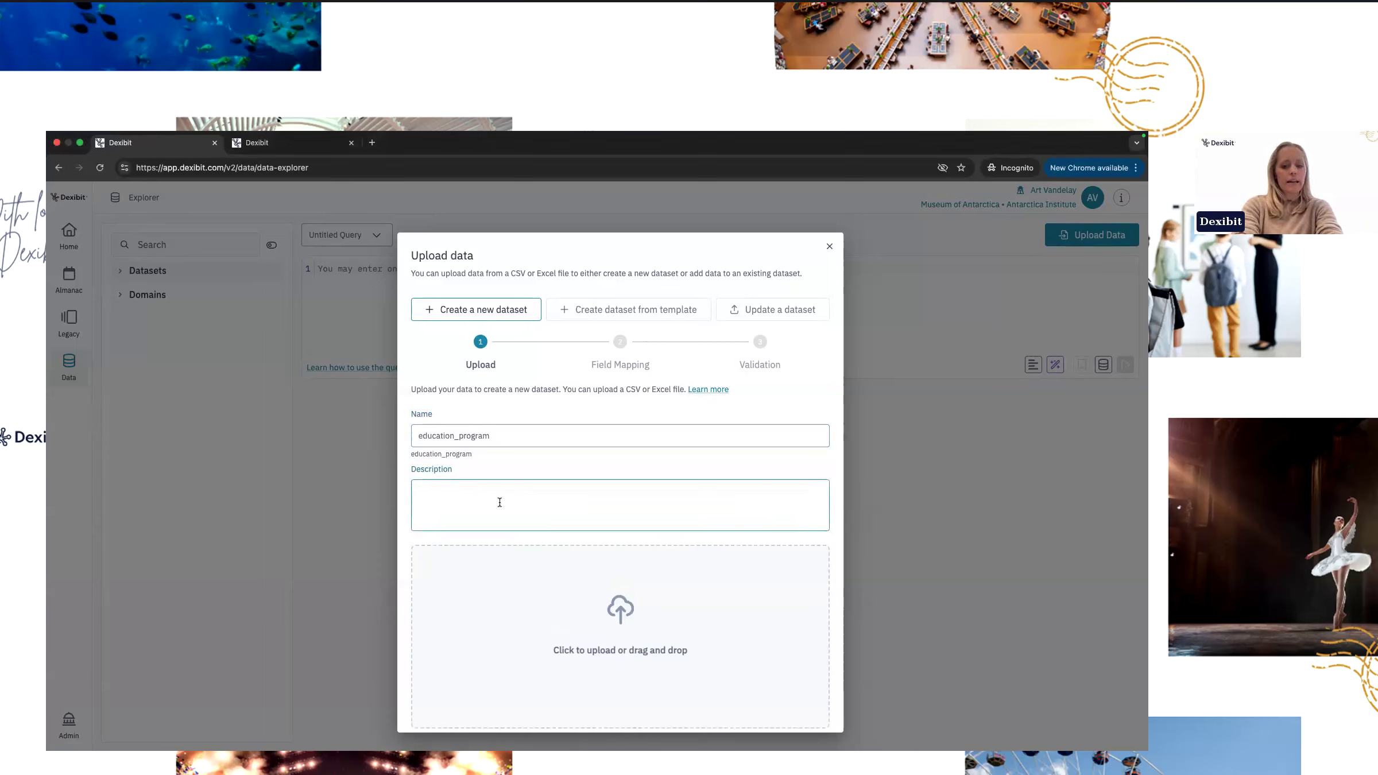
text(Ma)
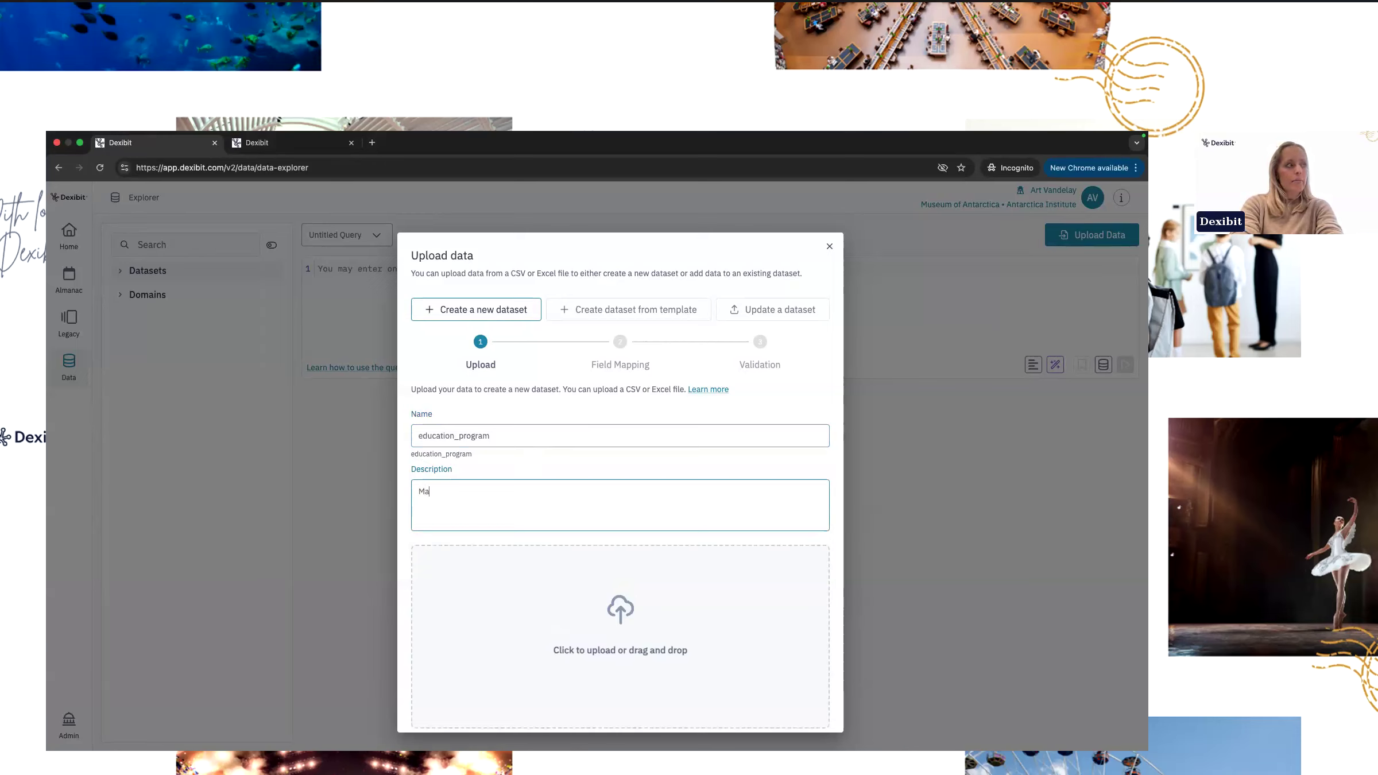
text(nually recorded e)
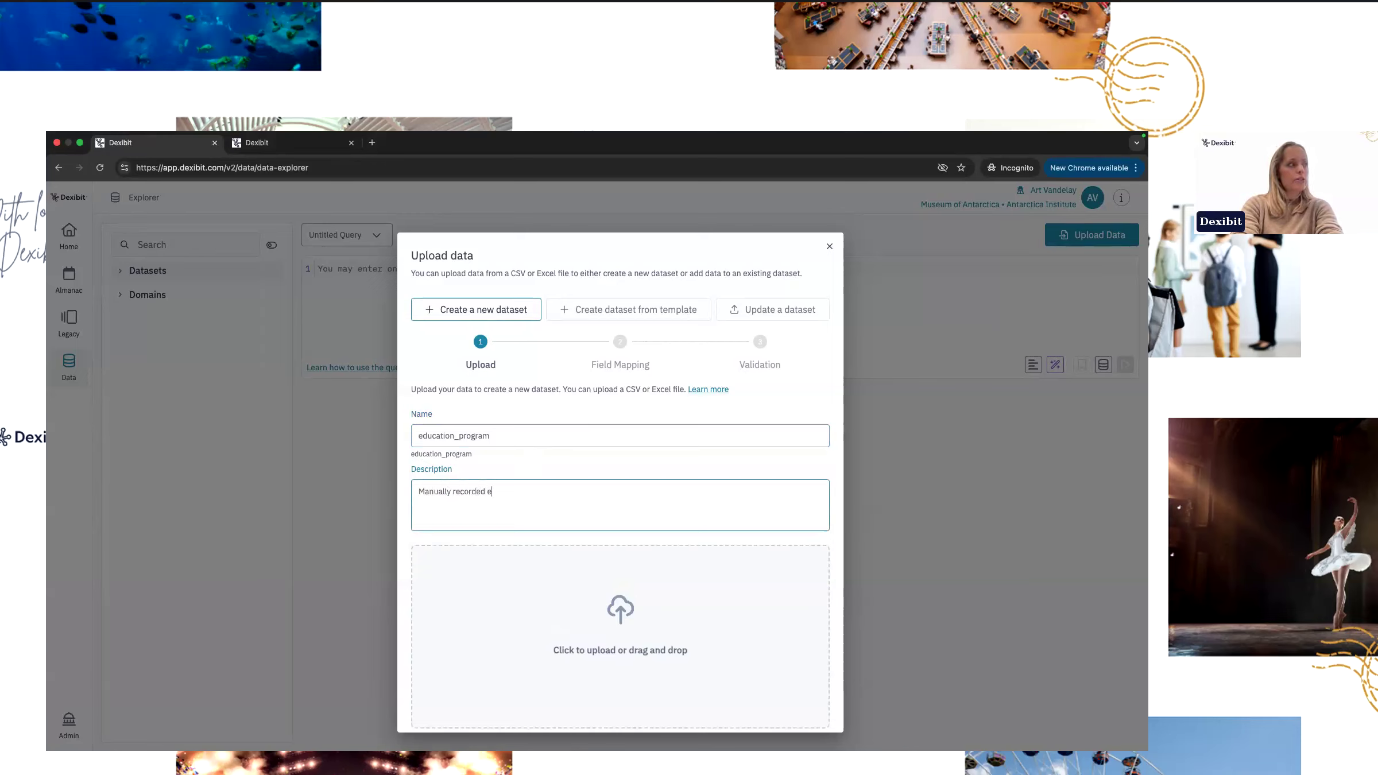
text(ducation visits by local school )
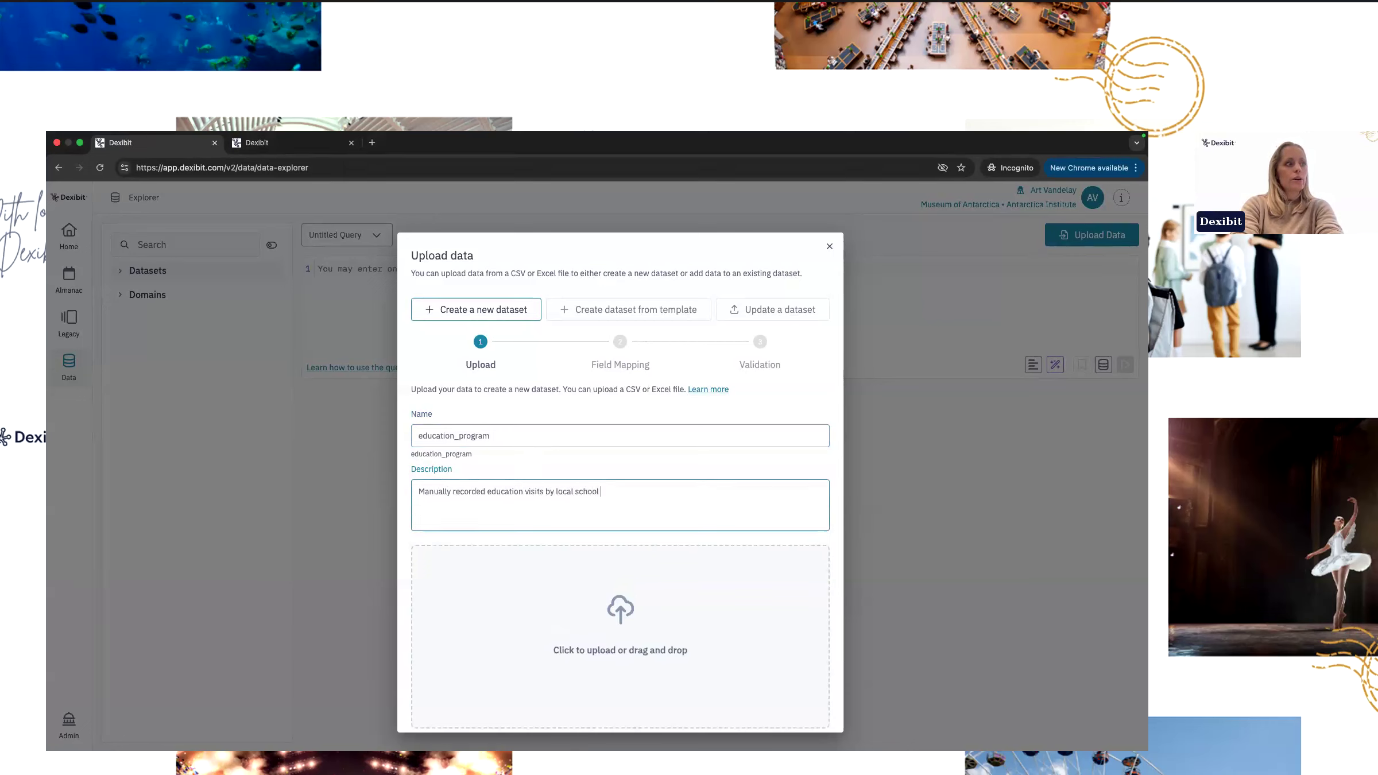
text(with data collected on behalv)
key(BackSpace)
text(f of our state authorities.)
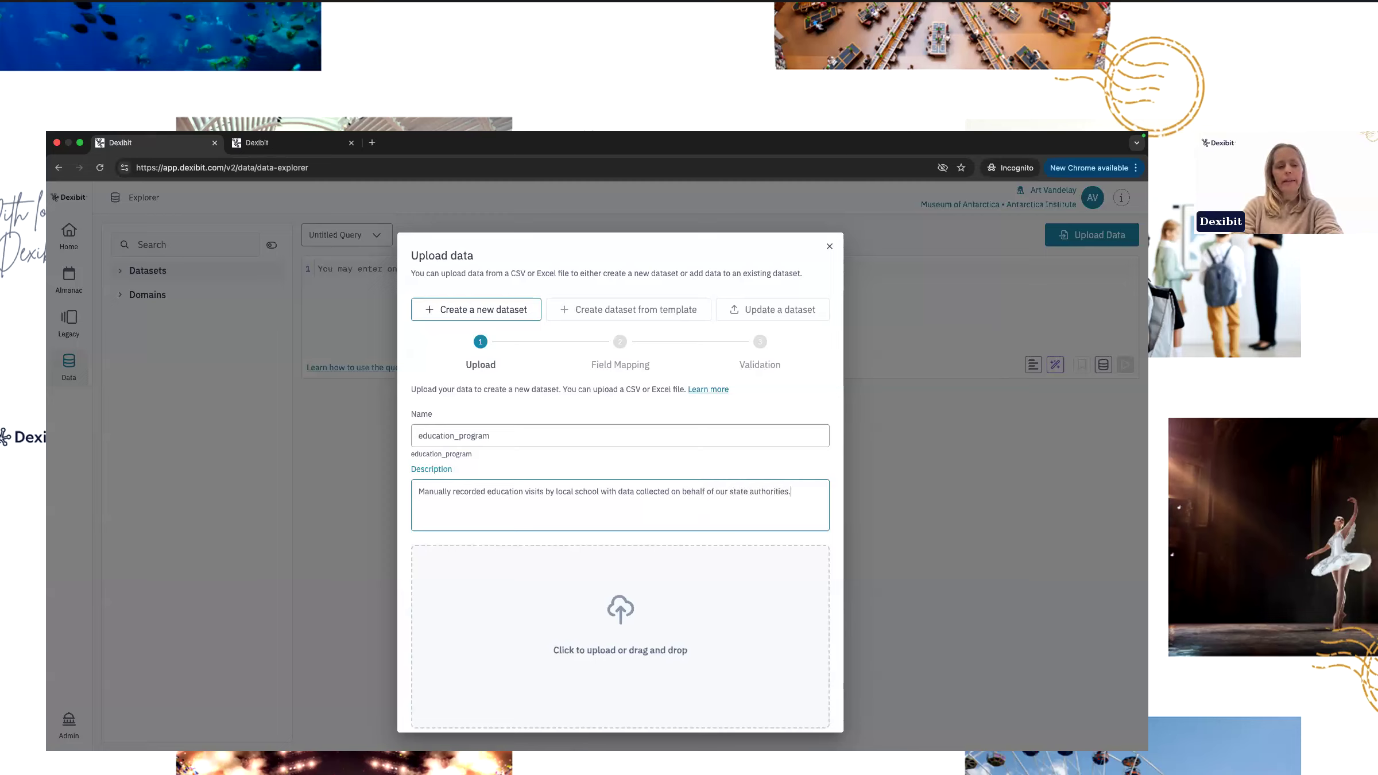
text( This data is uplad)
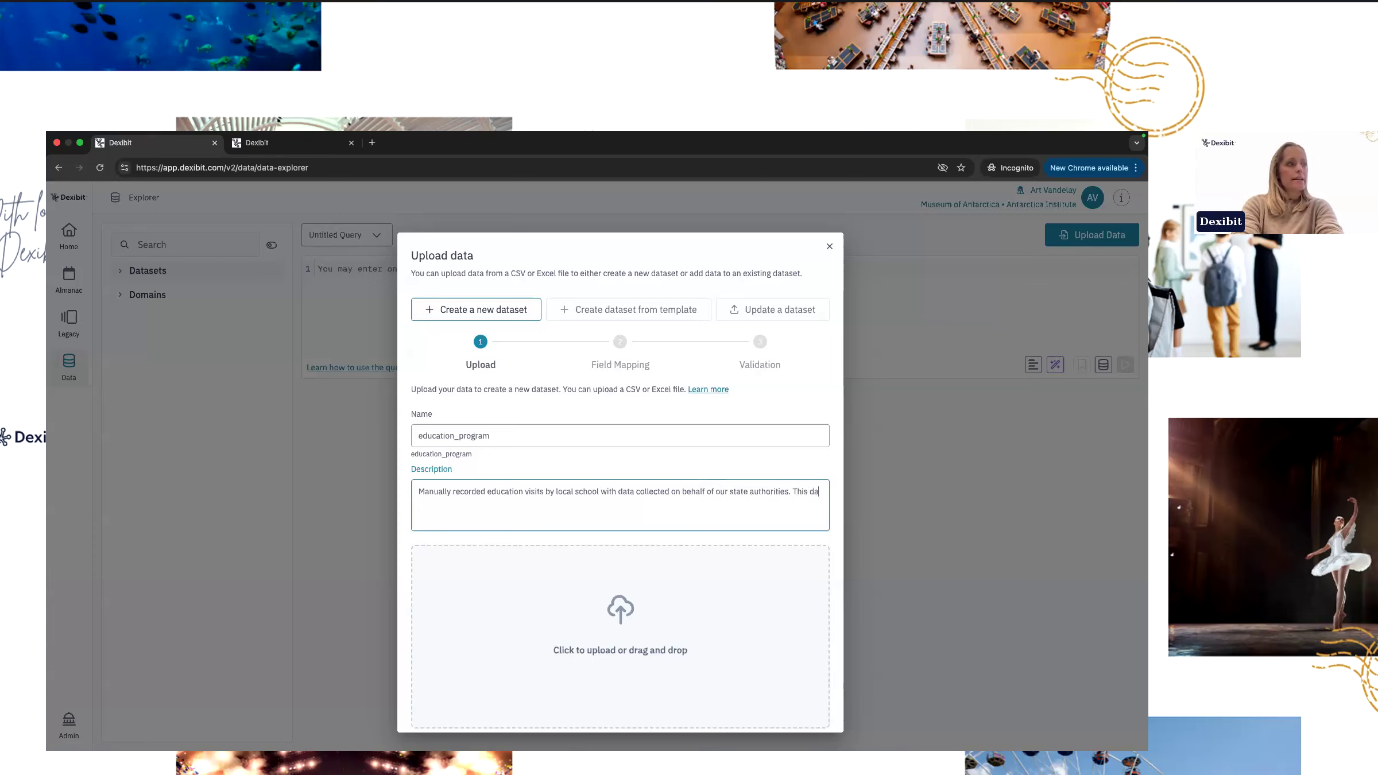
key(BackSpace)
key(BackSpace)
key(BackSpace)
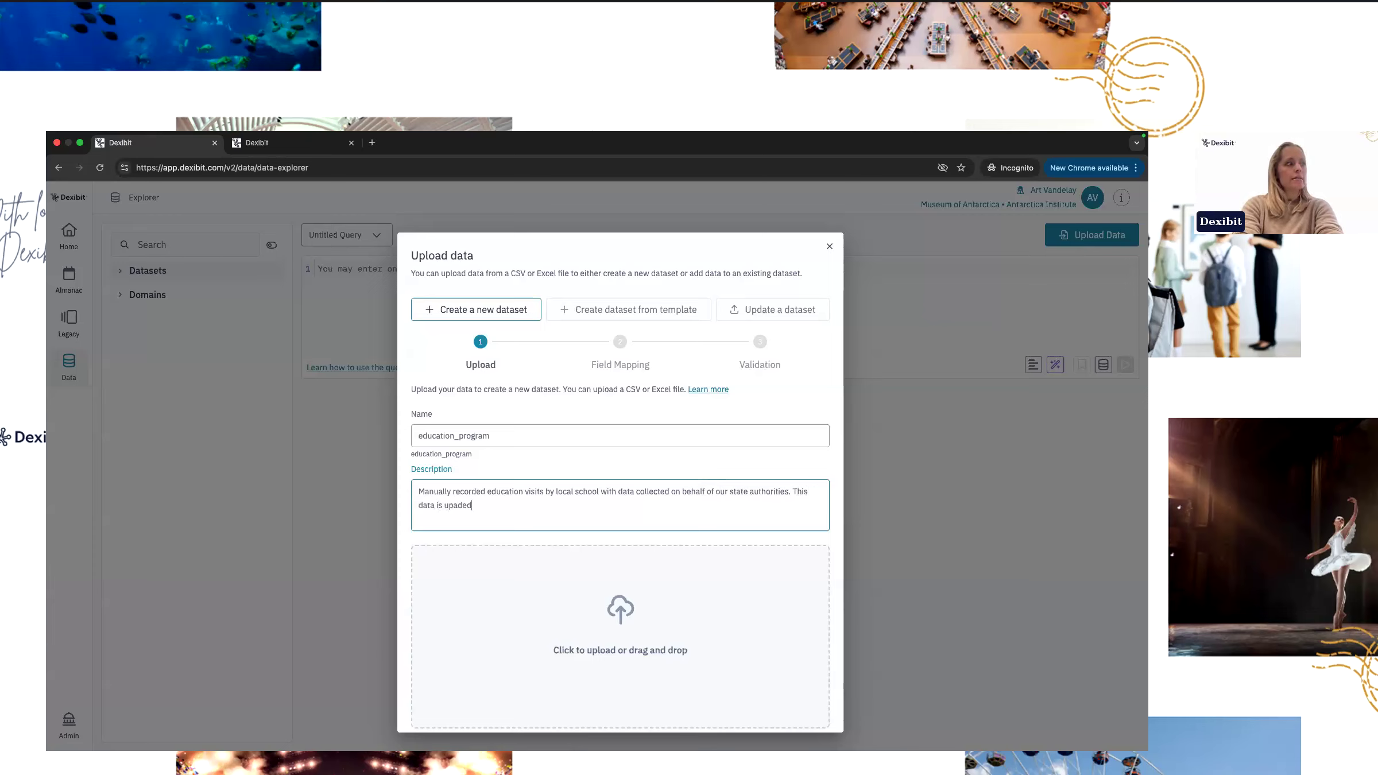
text(date)
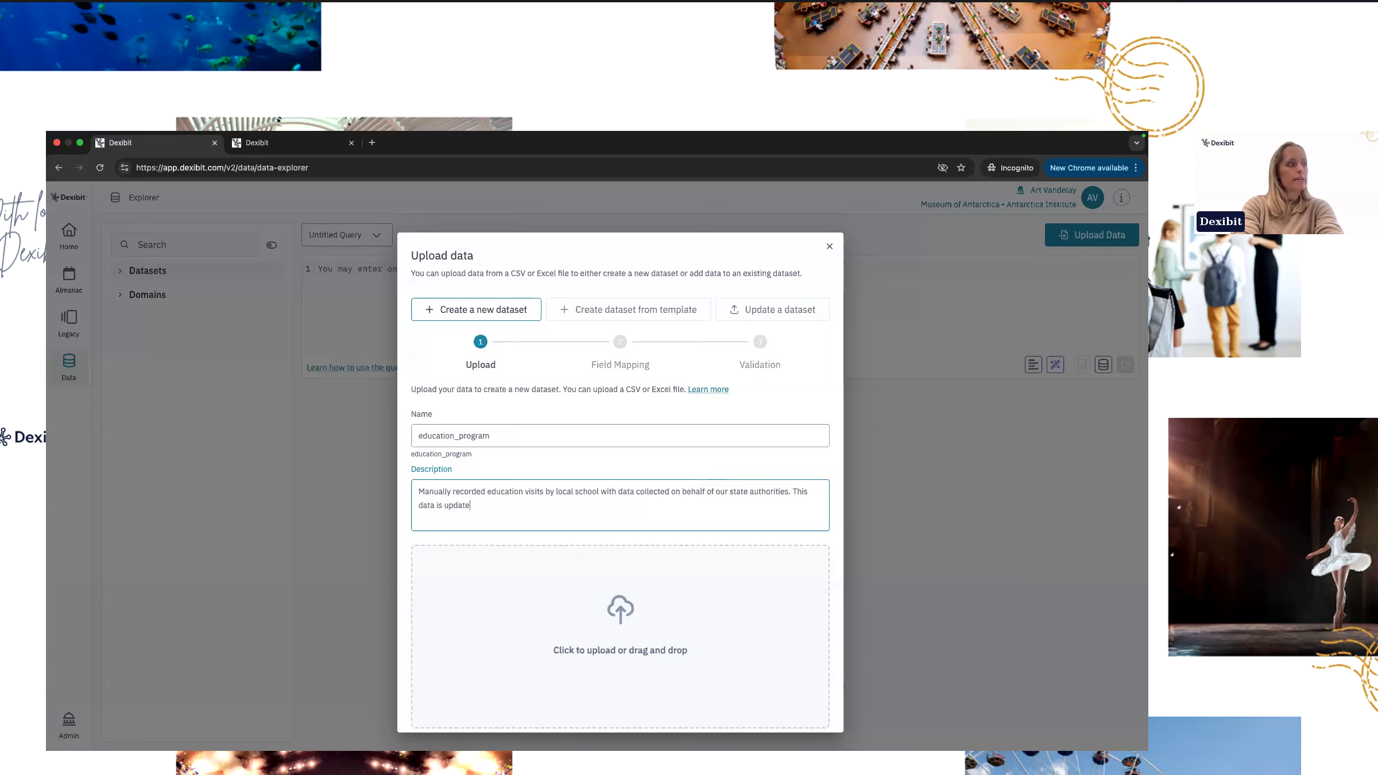
text(d once a month.)
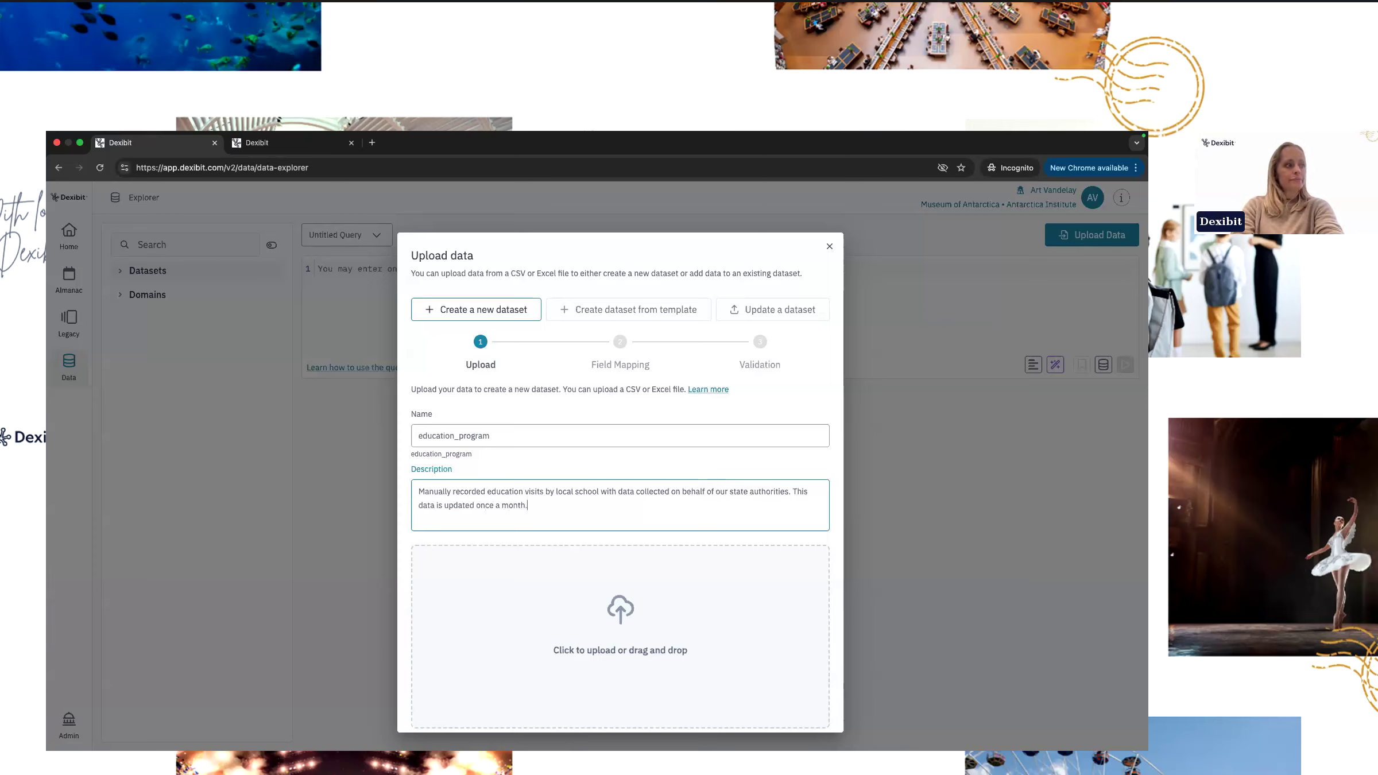
Upload the file Education program data.csv as the source of the new dataset.
scroll(557, 569, down, 2)
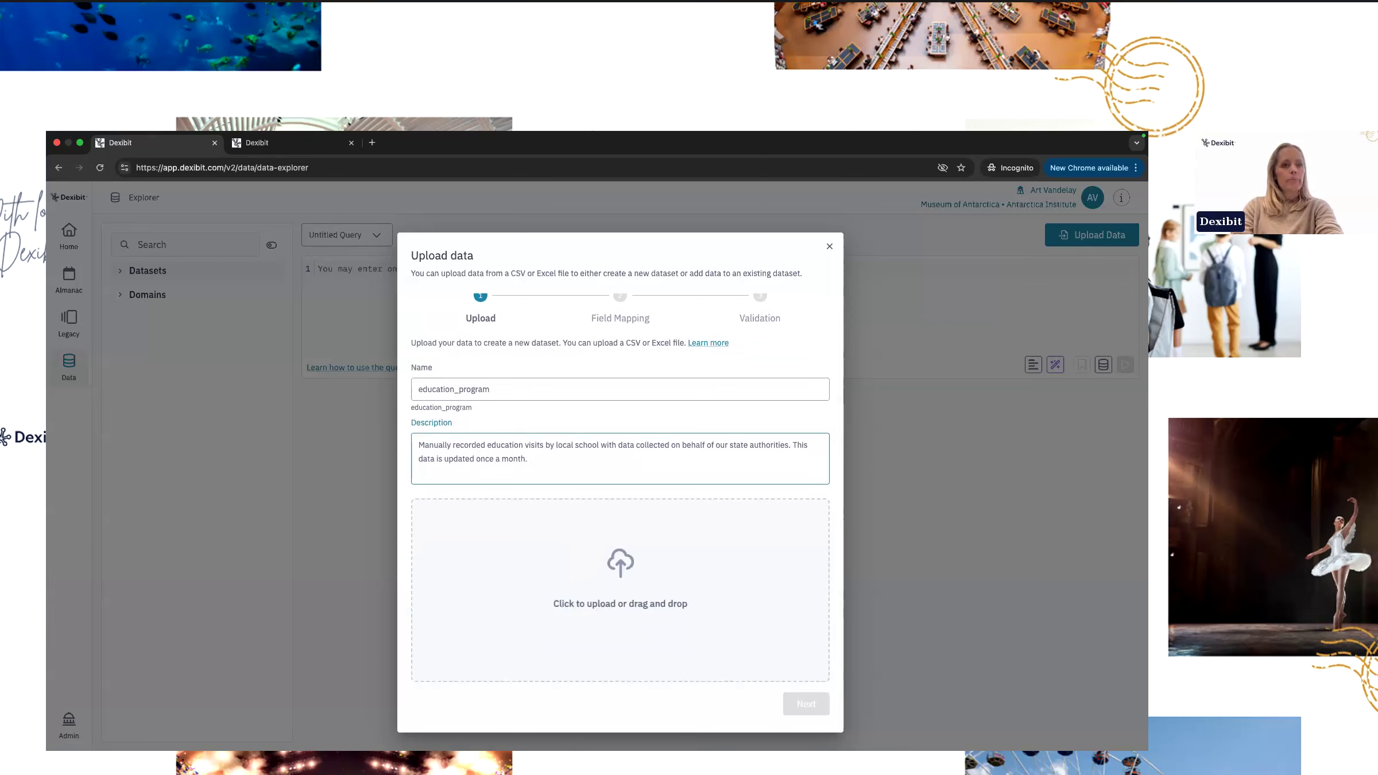
key(super+Tab)
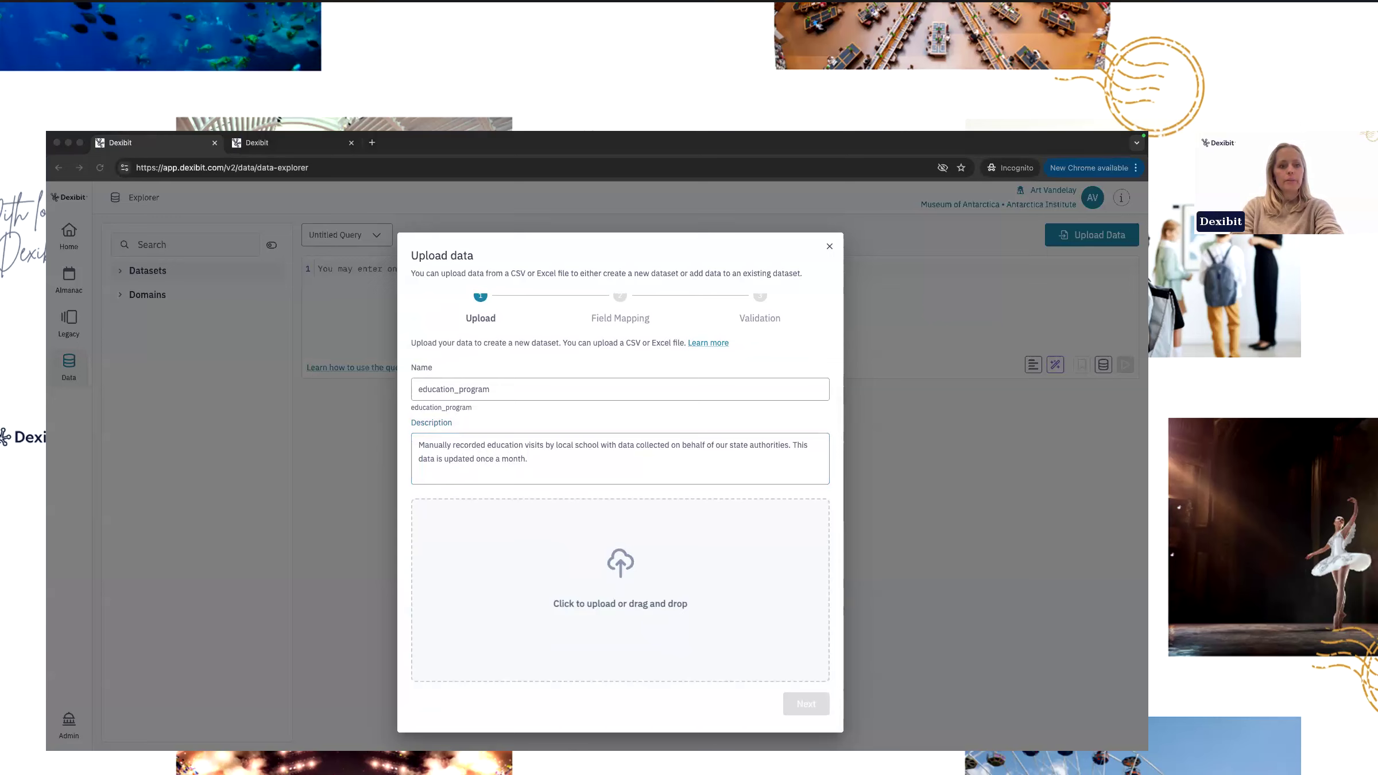
drag(779, 328, 609, 497)
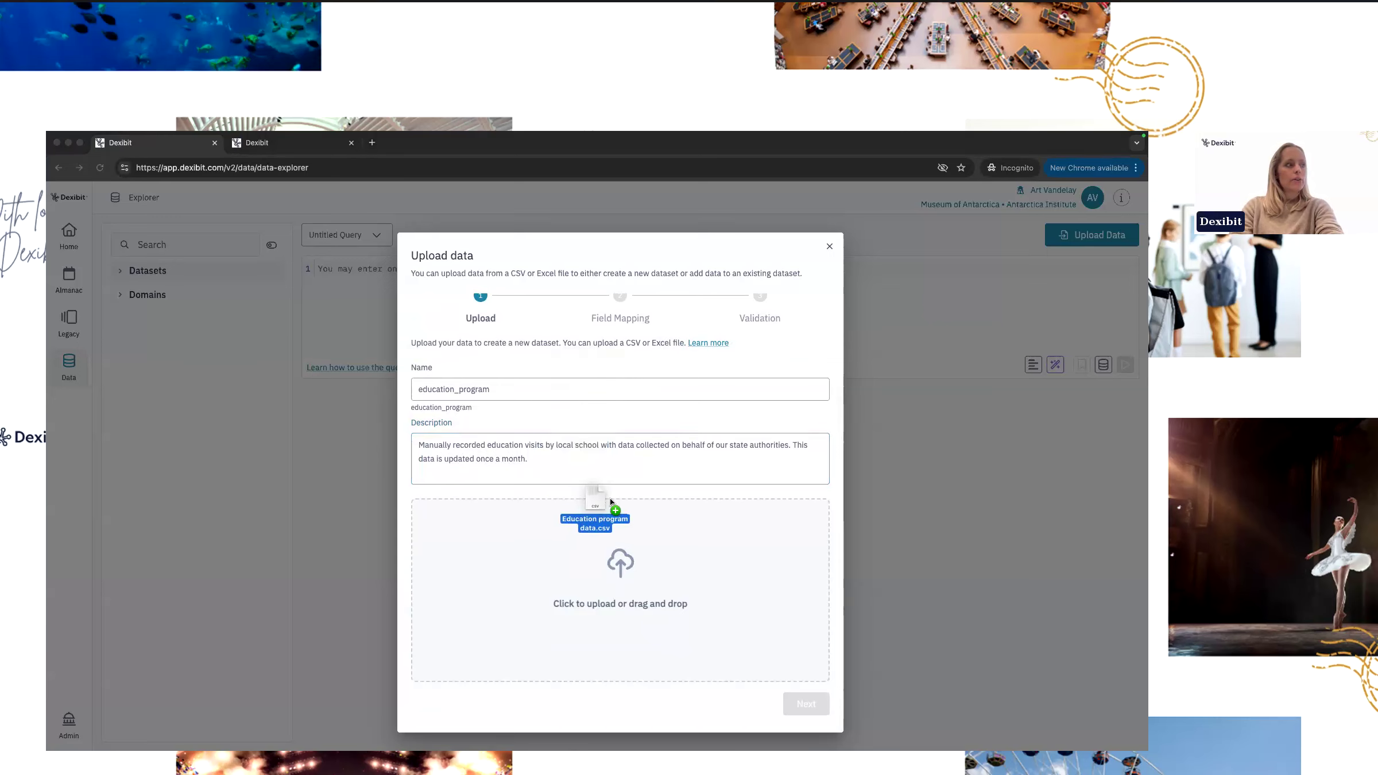
drag(586, 553, 588, 554)
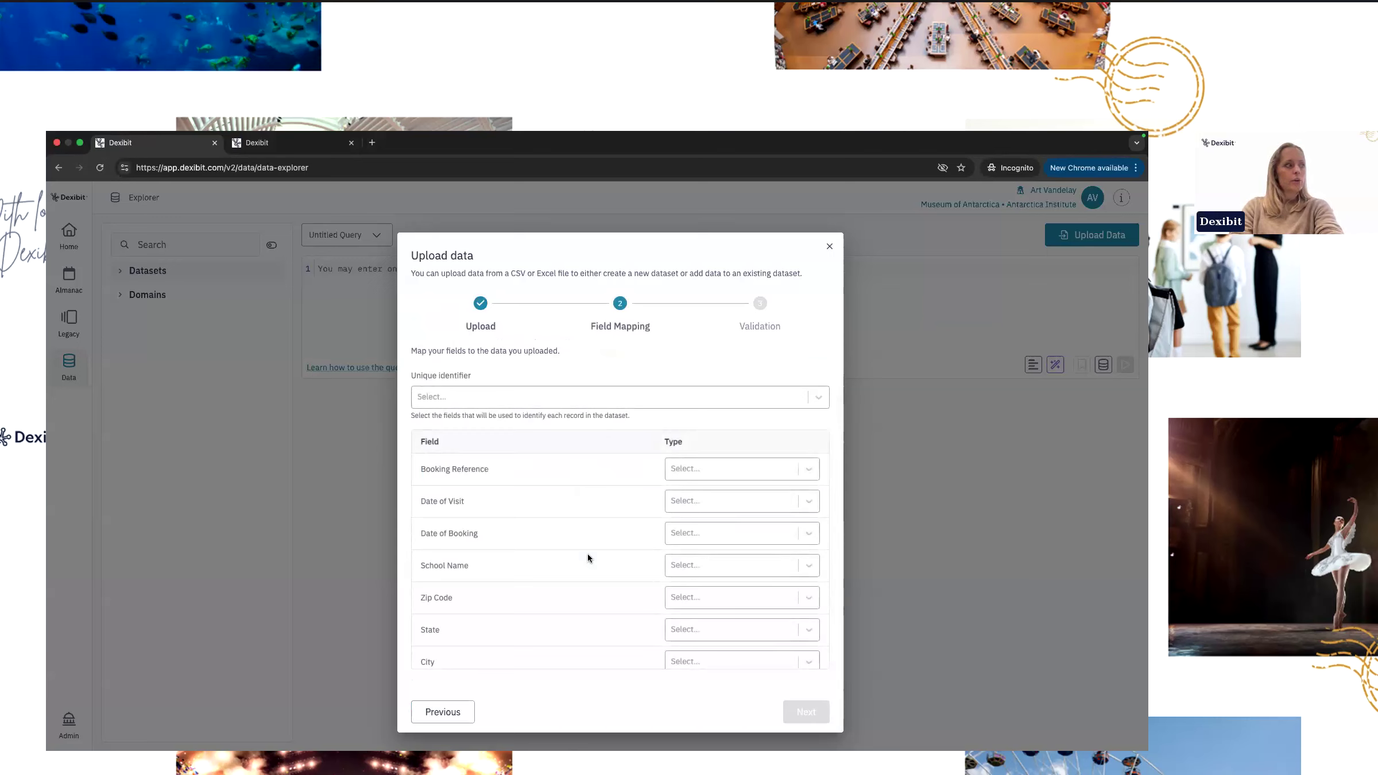
Review the uploaded fields in the field mapping and set Booking Reference as the unique identifier.
scroll(588, 553, down, 2)
scroll(588, 553, down, 3)
scroll(588, 554, up, 5)
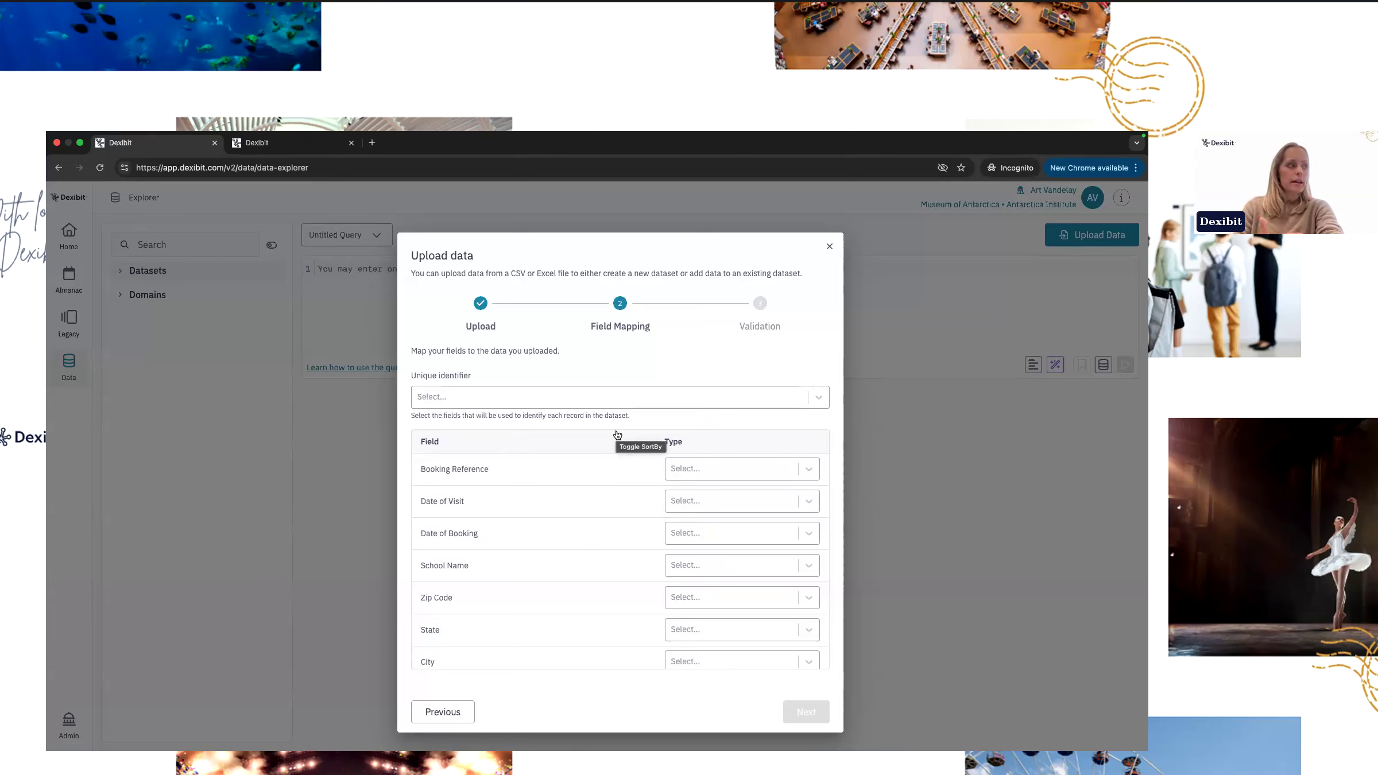
click(627, 399)
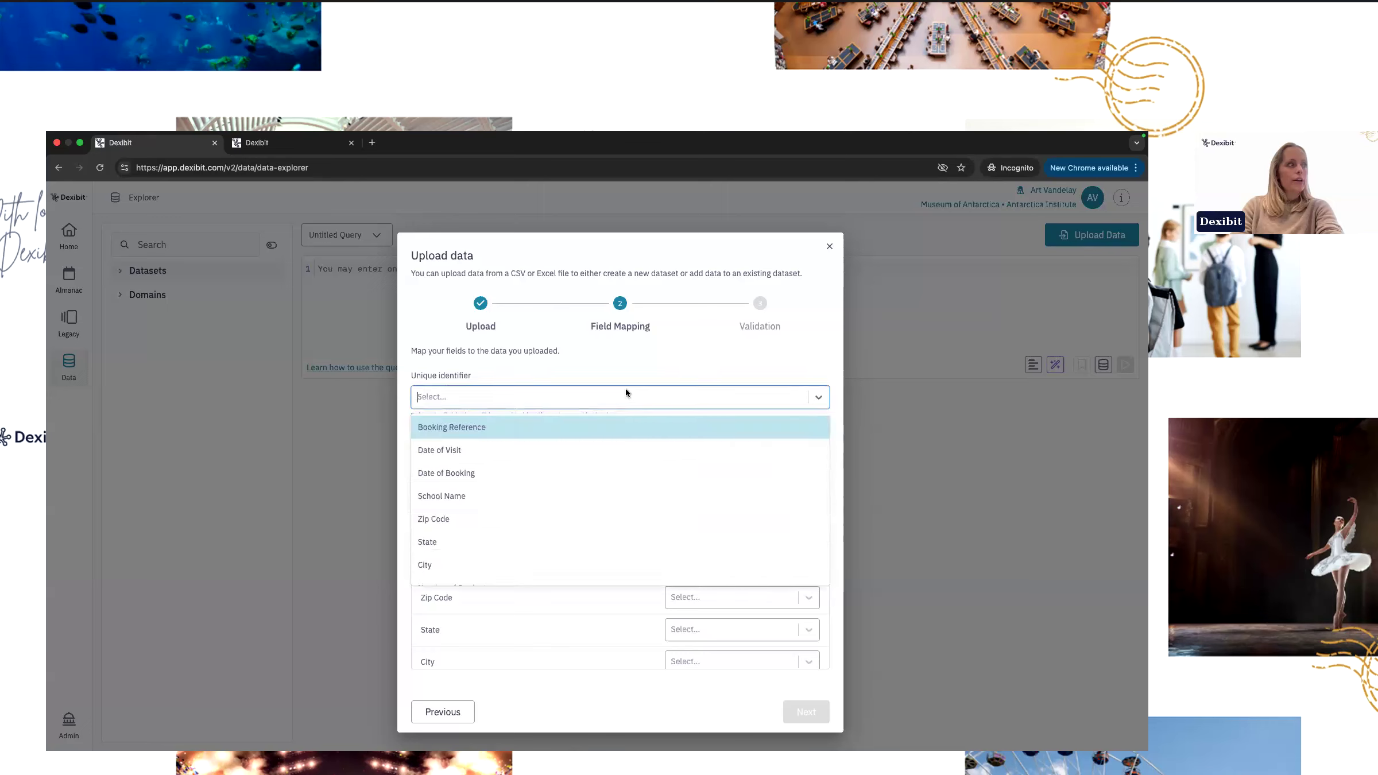
click(463, 427)
click(520, 380)
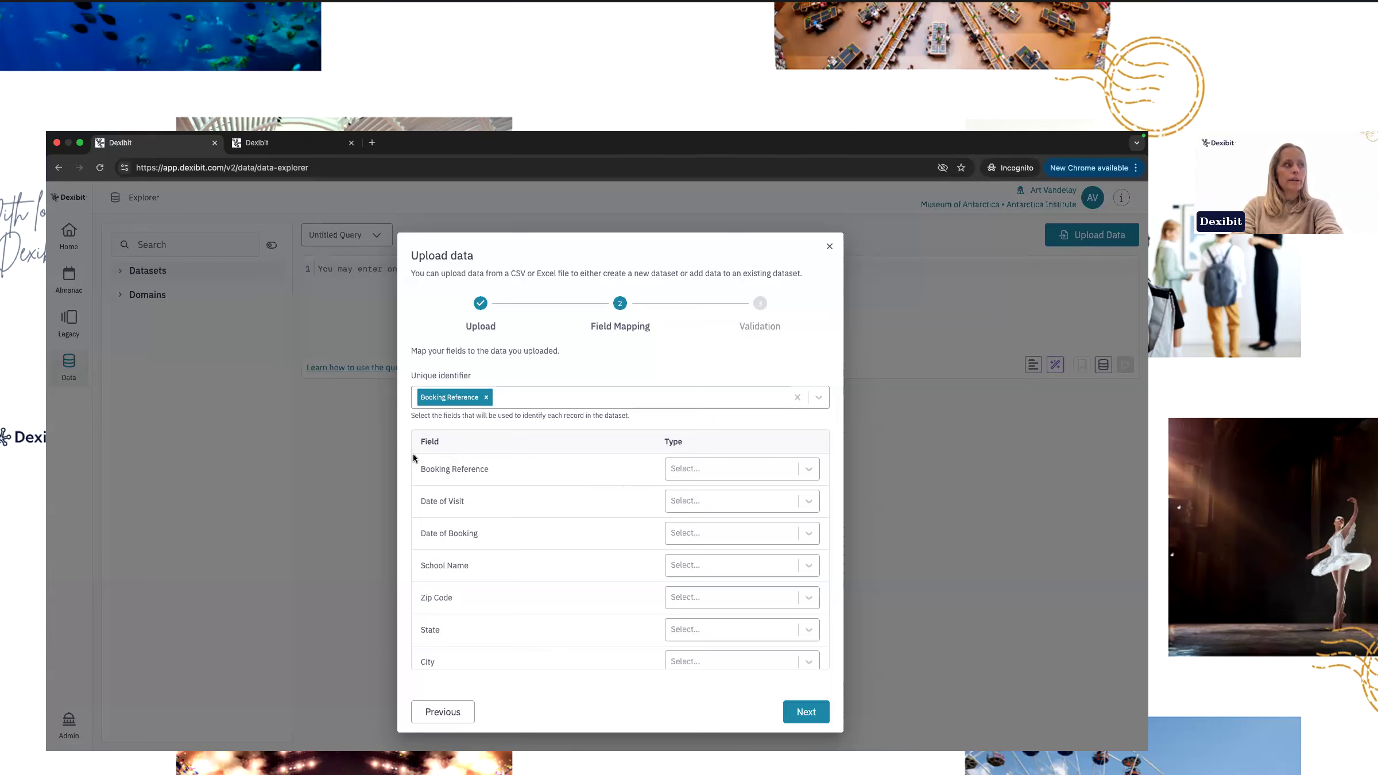
Set the Booking Reference field type to Text, and both Date of Visit and Date of Booking to Date.
click(702, 472)
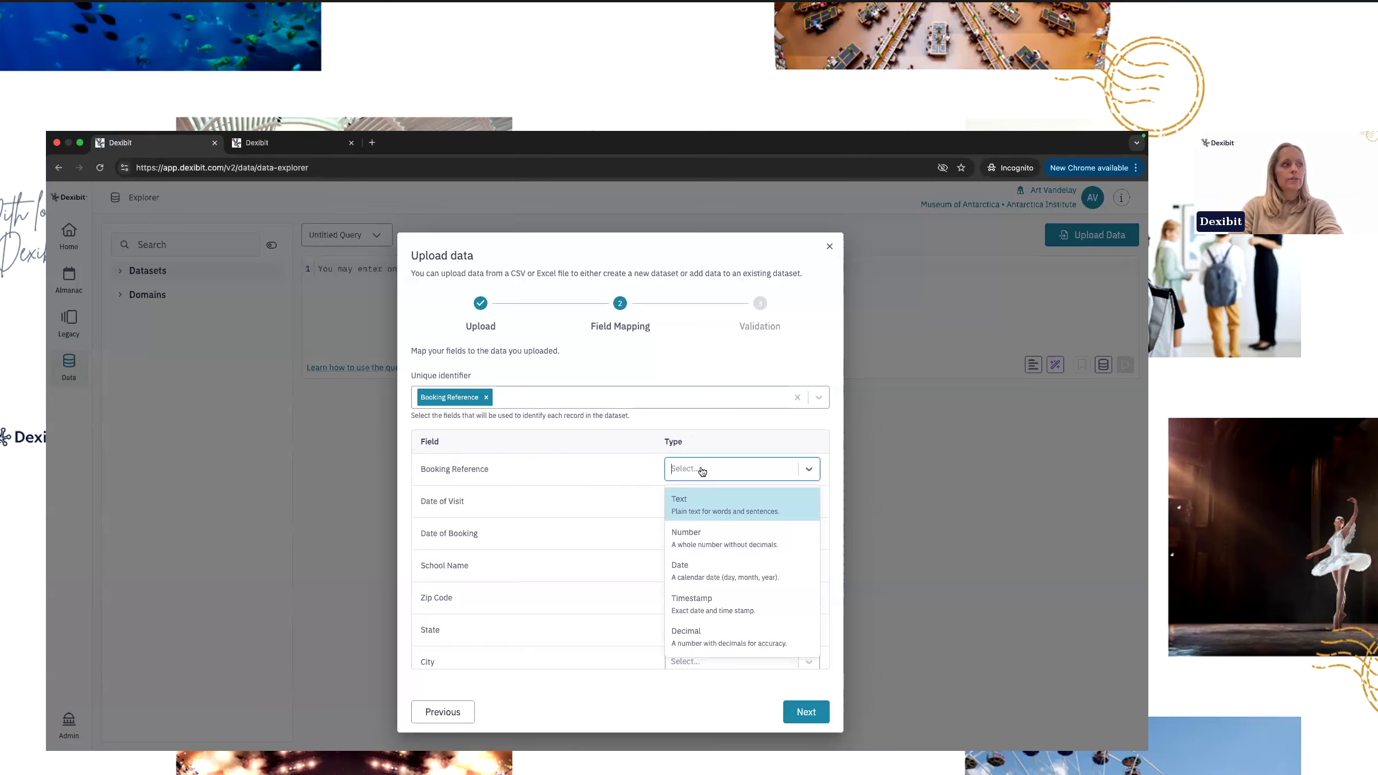
click(693, 503)
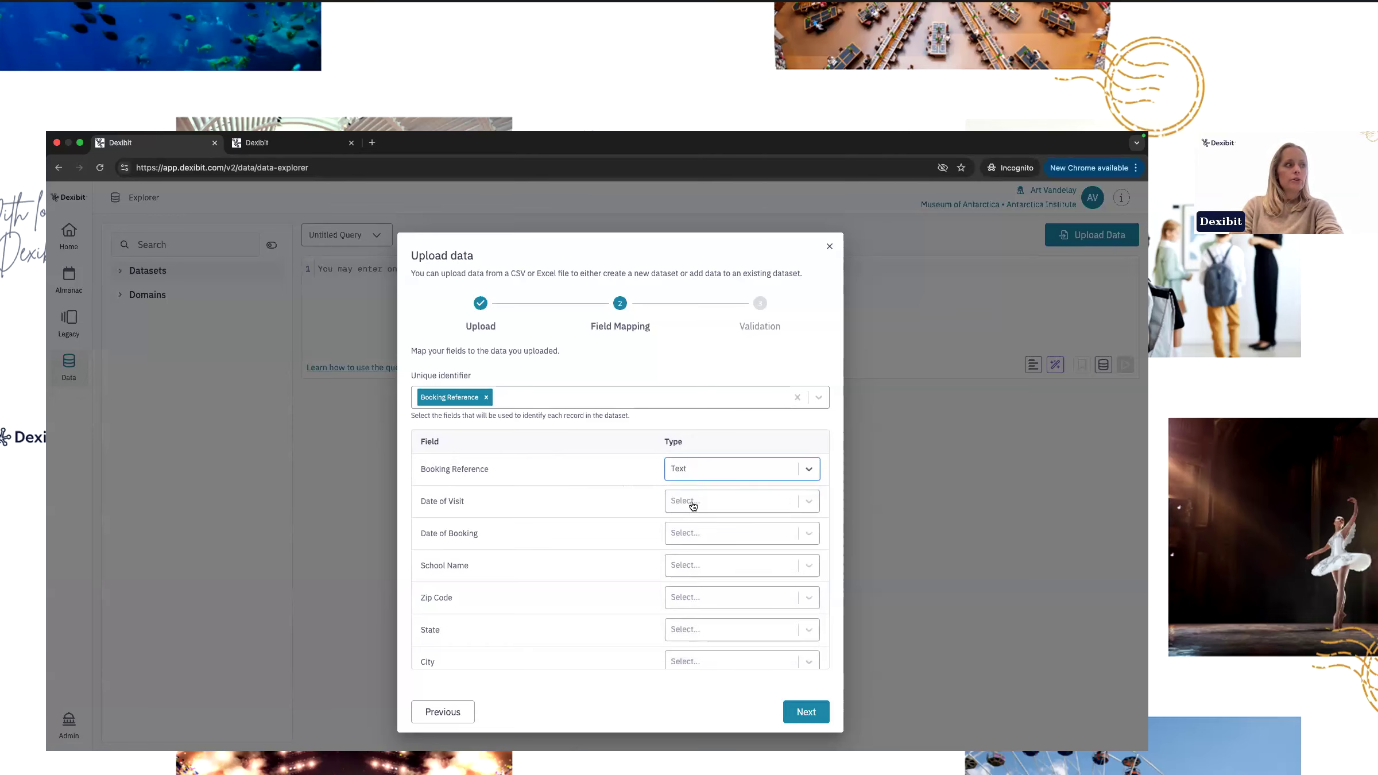
click(691, 501)
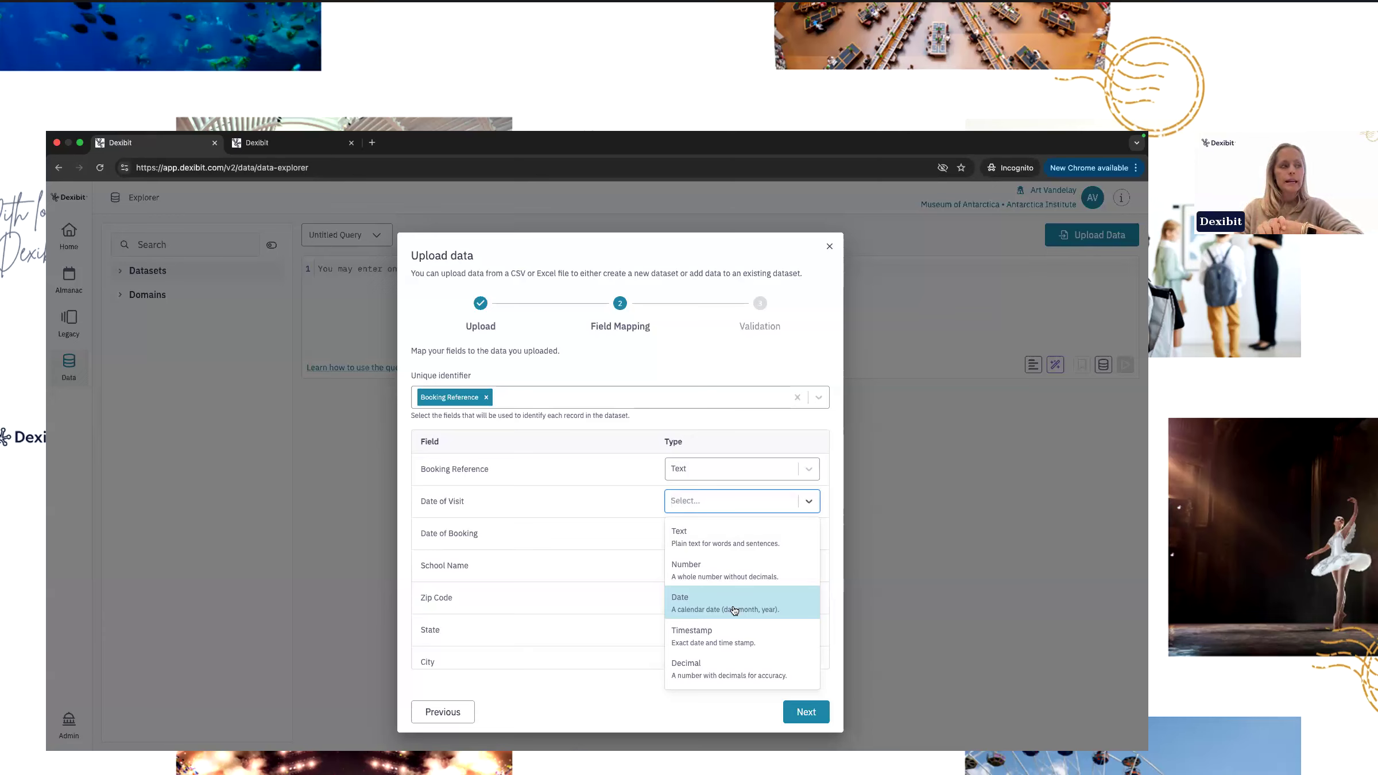
click(794, 612)
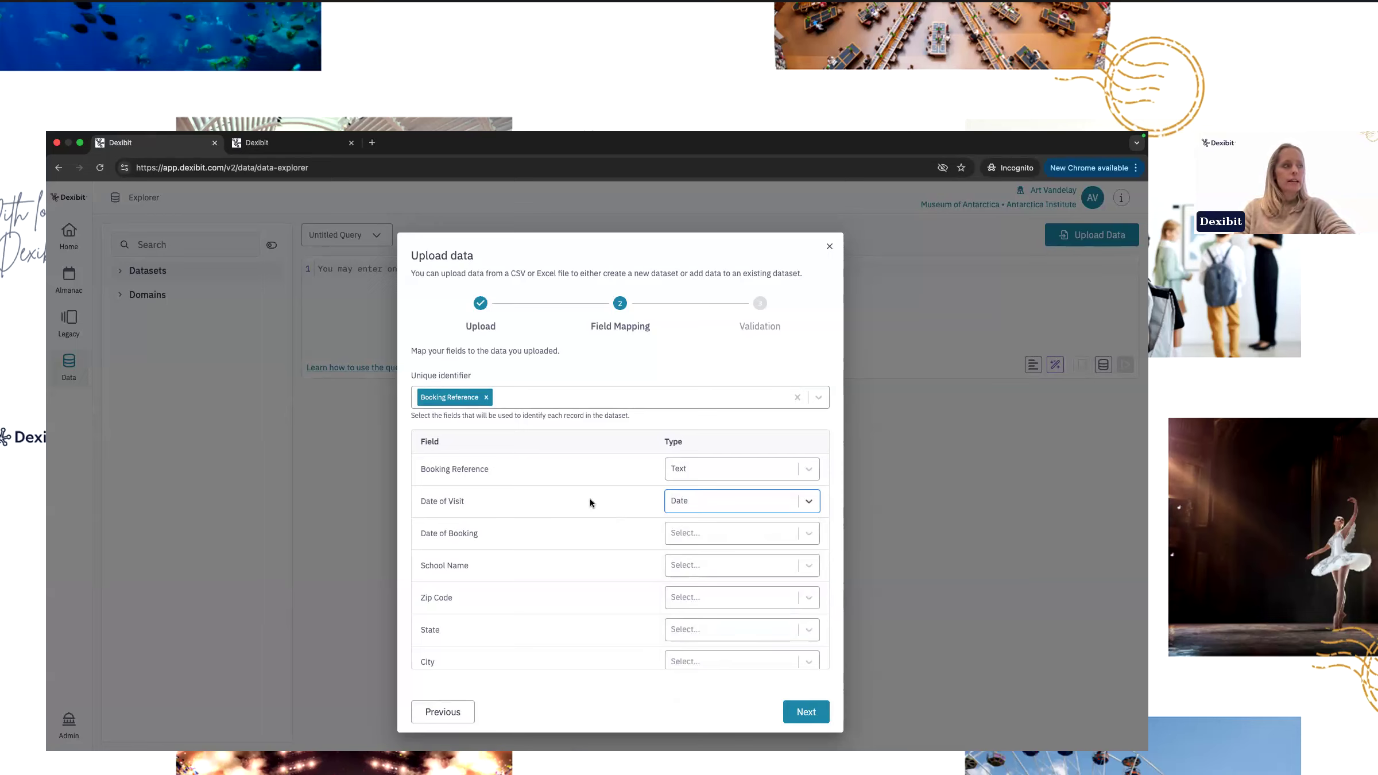
click(701, 539)
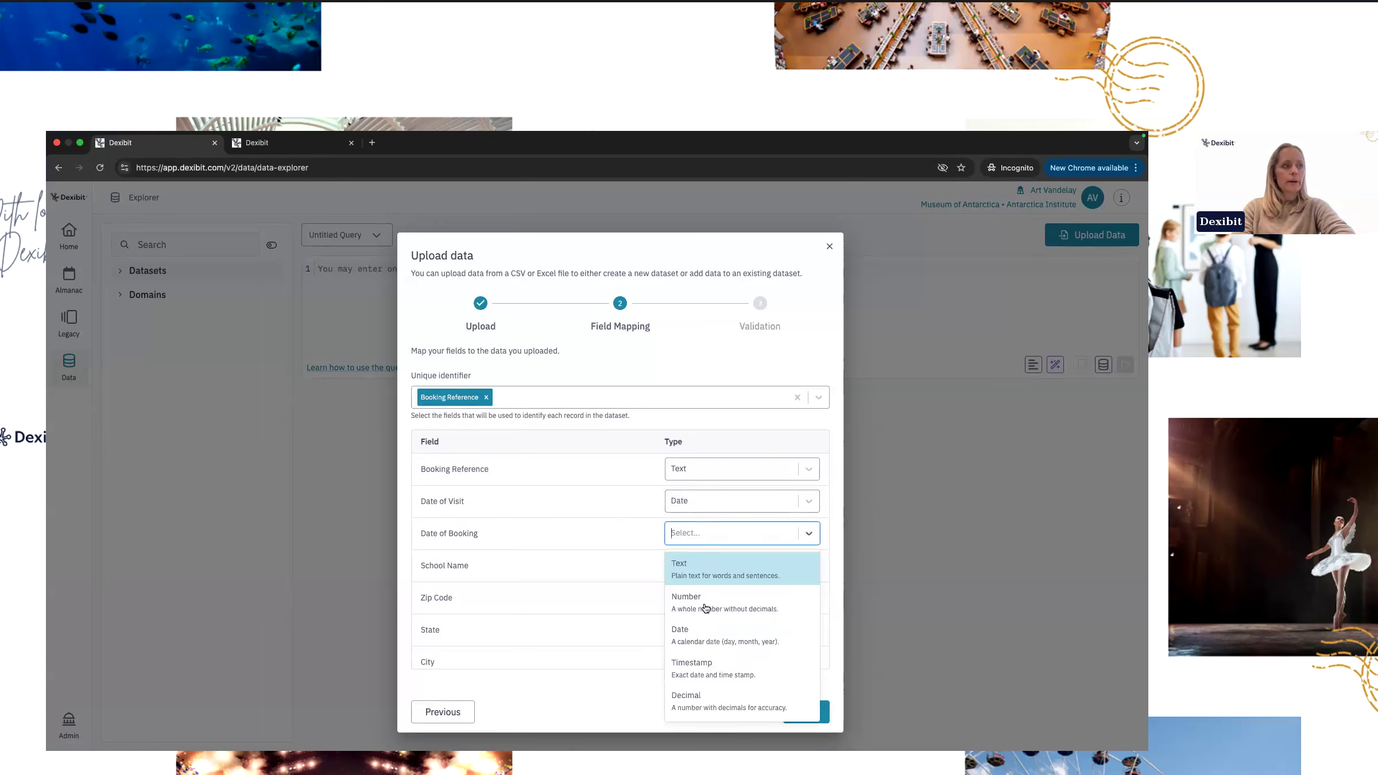
click(713, 642)
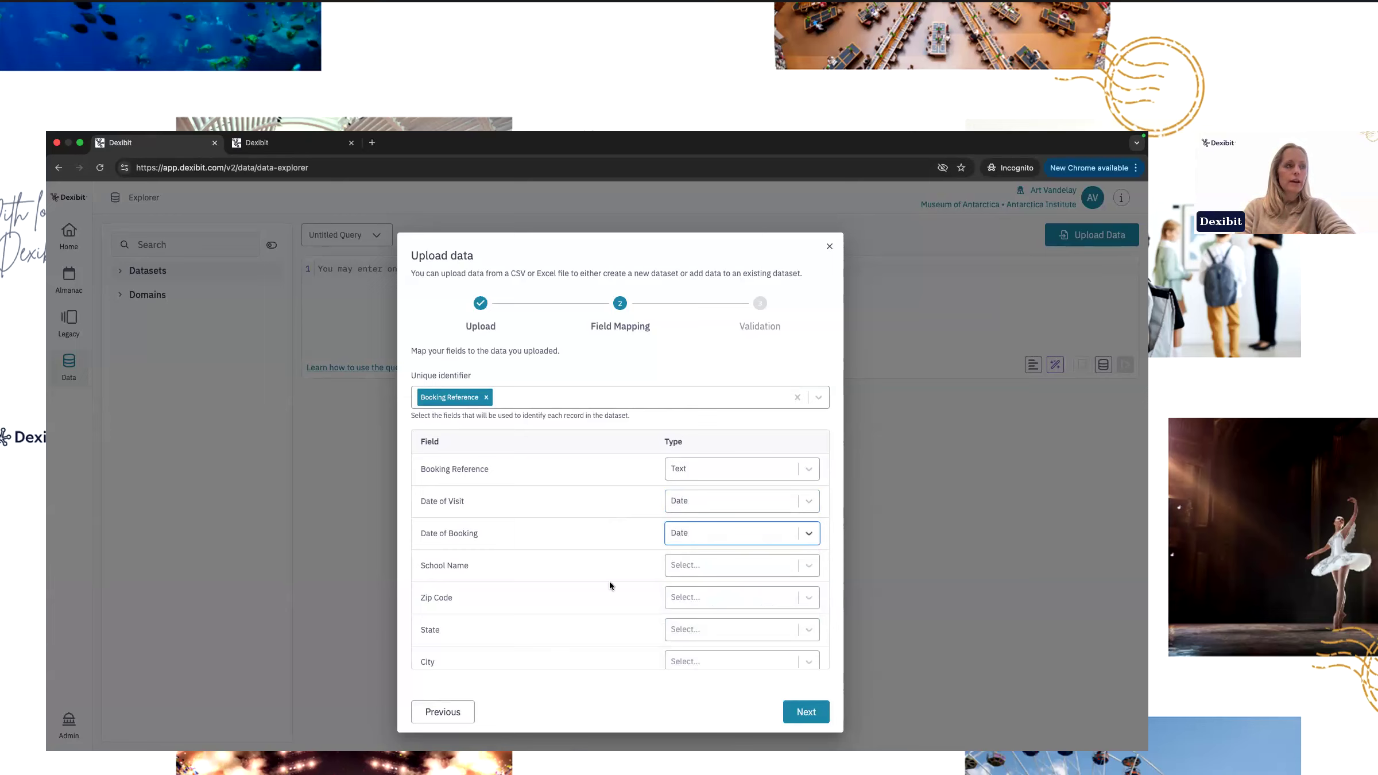
Set the type of the School Name, Zip Code, State and City fields to Text.
click(678, 568)
click(676, 600)
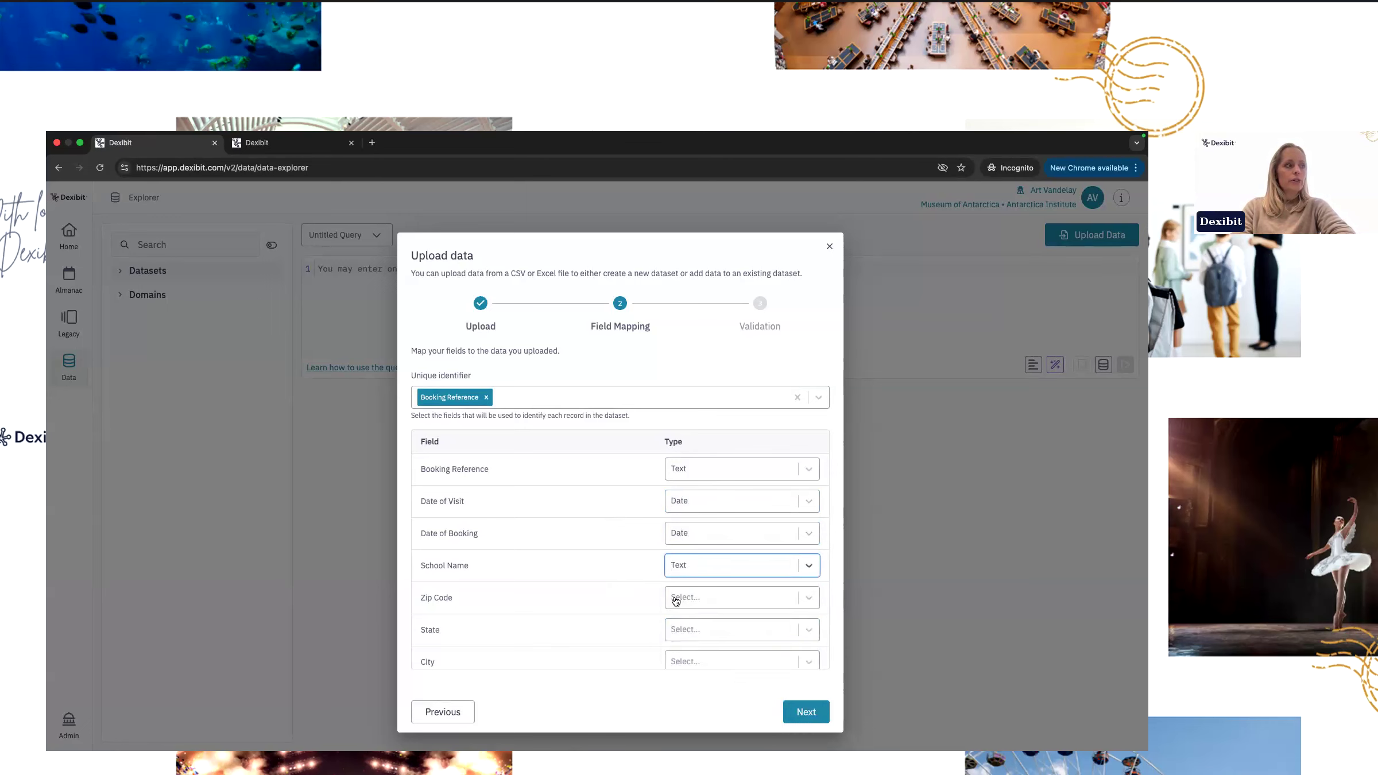
click(673, 600)
click(675, 634)
click(676, 639)
scroll(677, 619, down, 2)
click(684, 574)
click(684, 574)
click(685, 601)
click(684, 602)
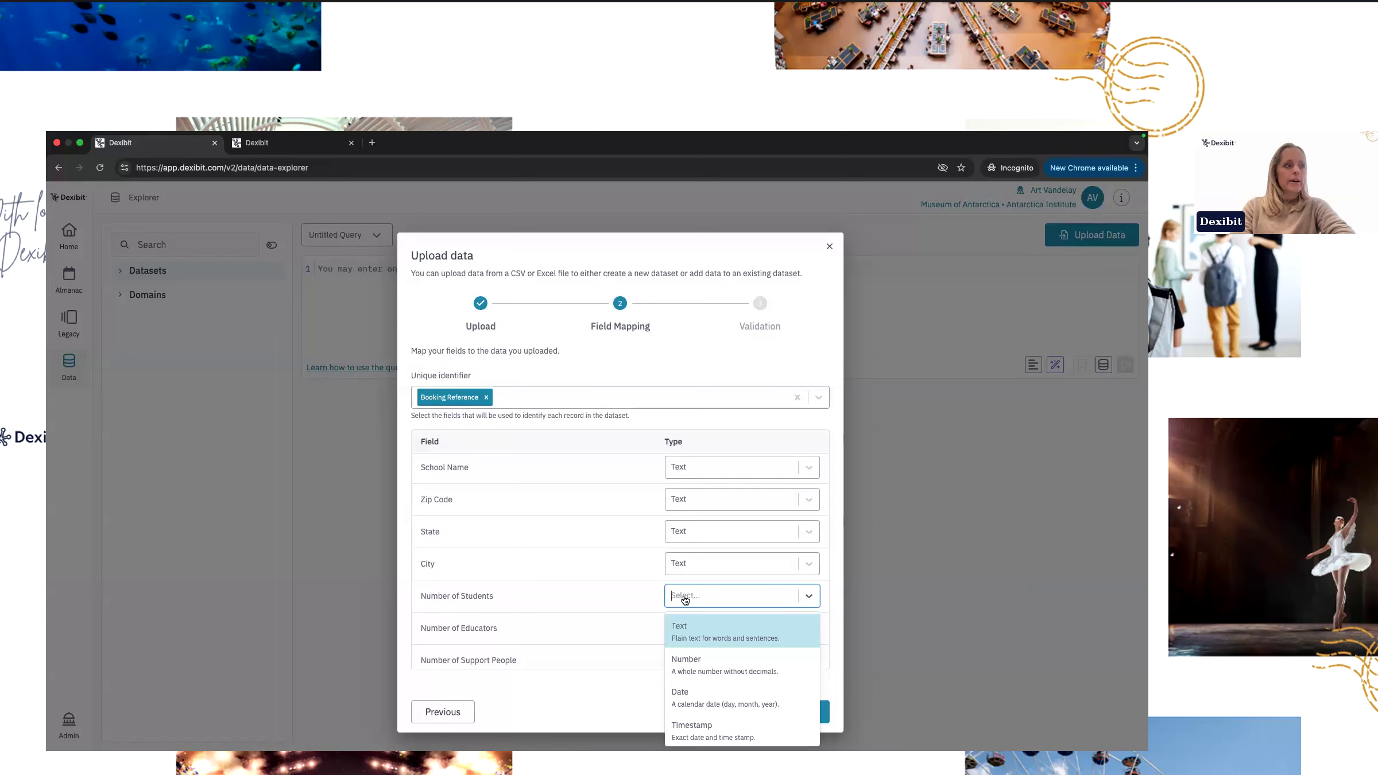
click(684, 563)
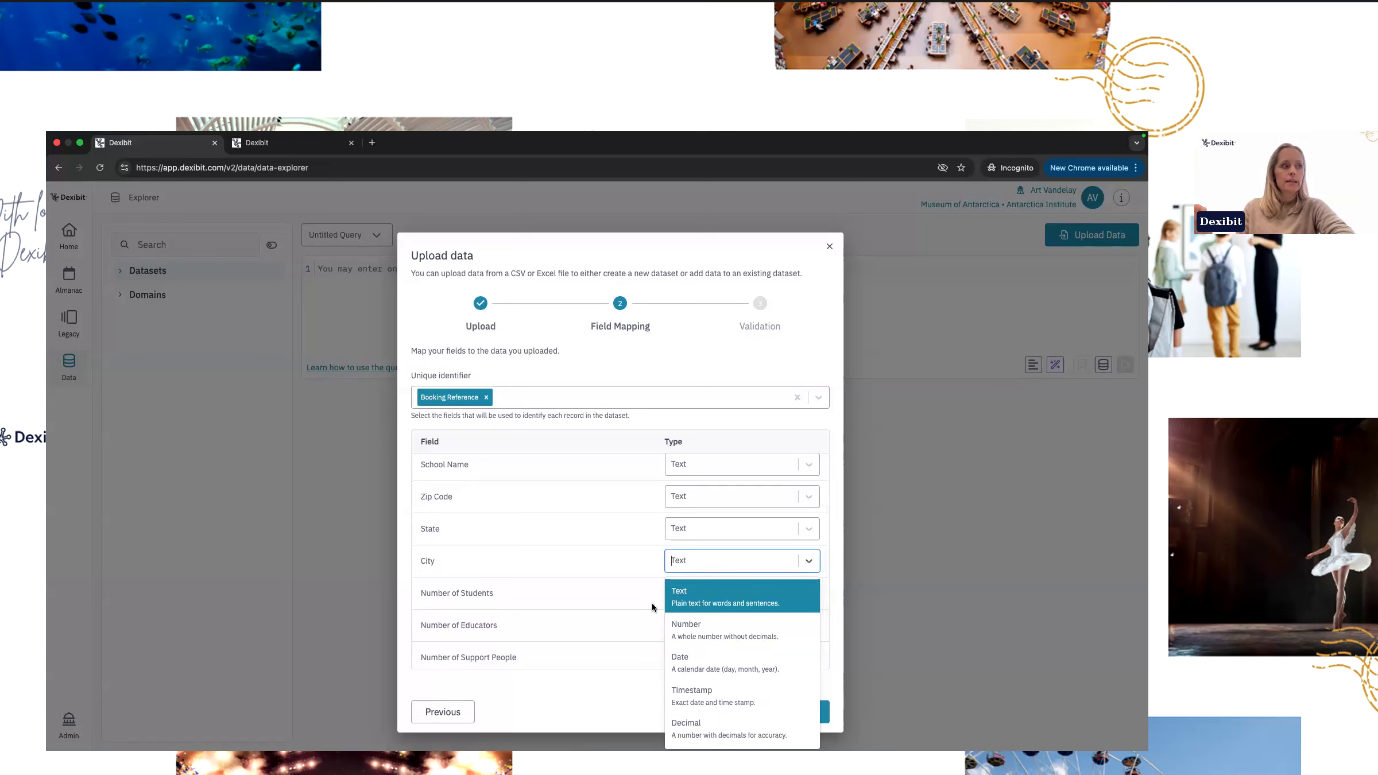
click(620, 602)
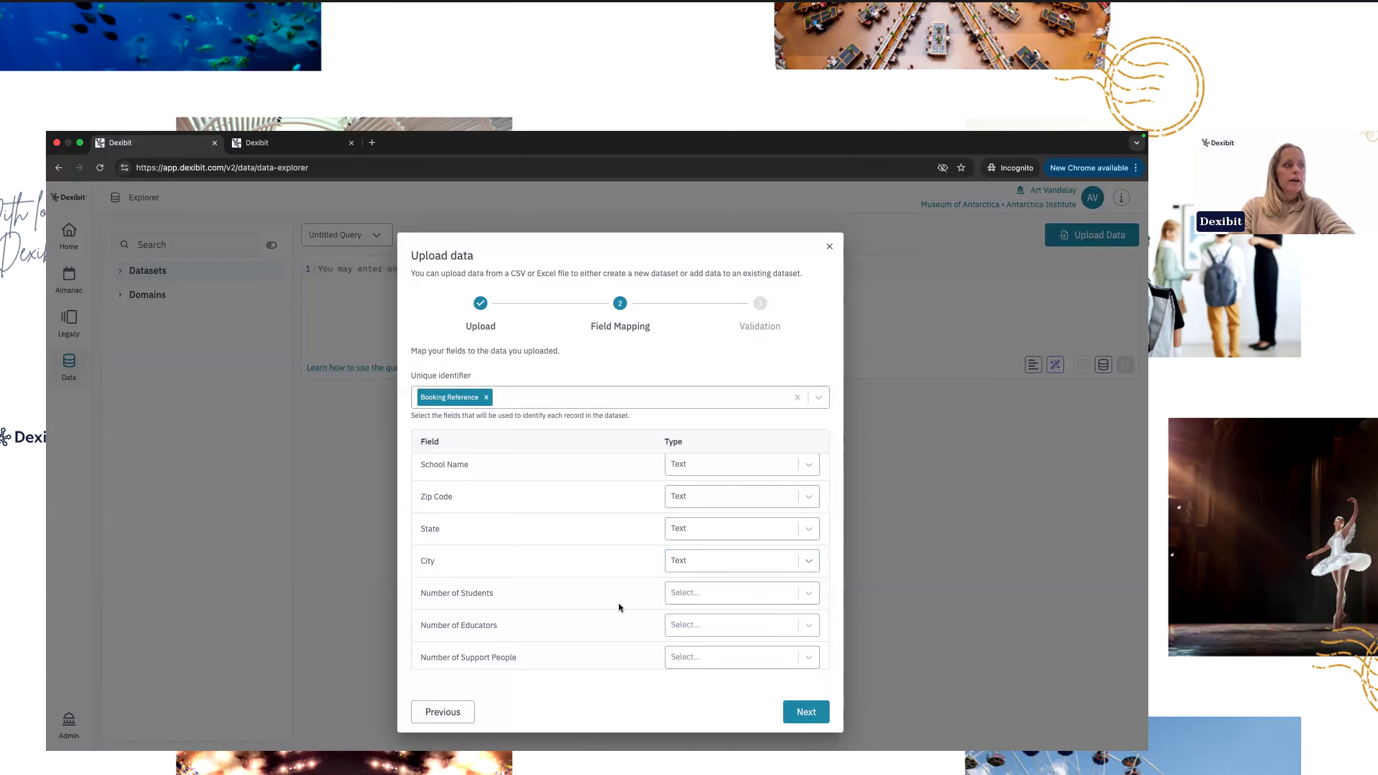
Set Number of Students, Number of Educators and Number of Support People to Number, and Education Program to Text.
click(711, 594)
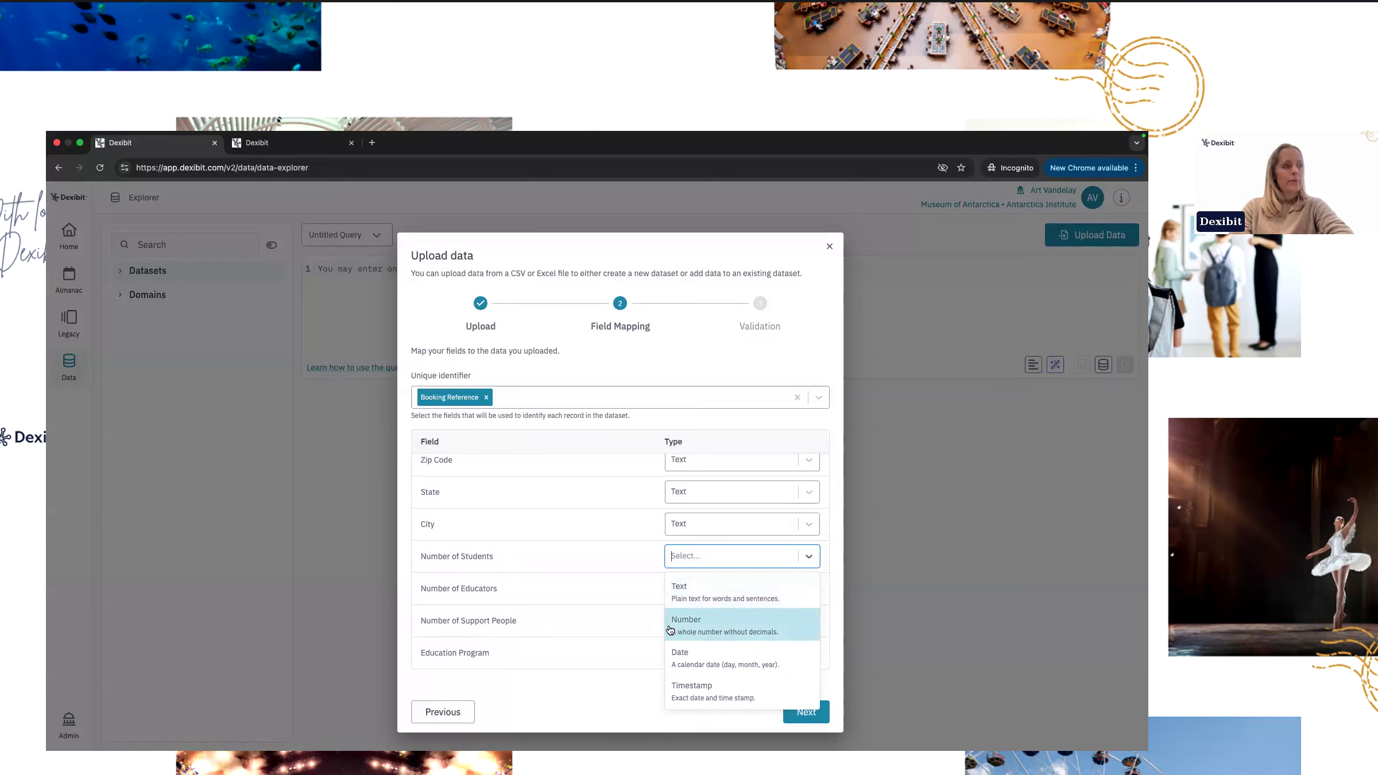
click(698, 631)
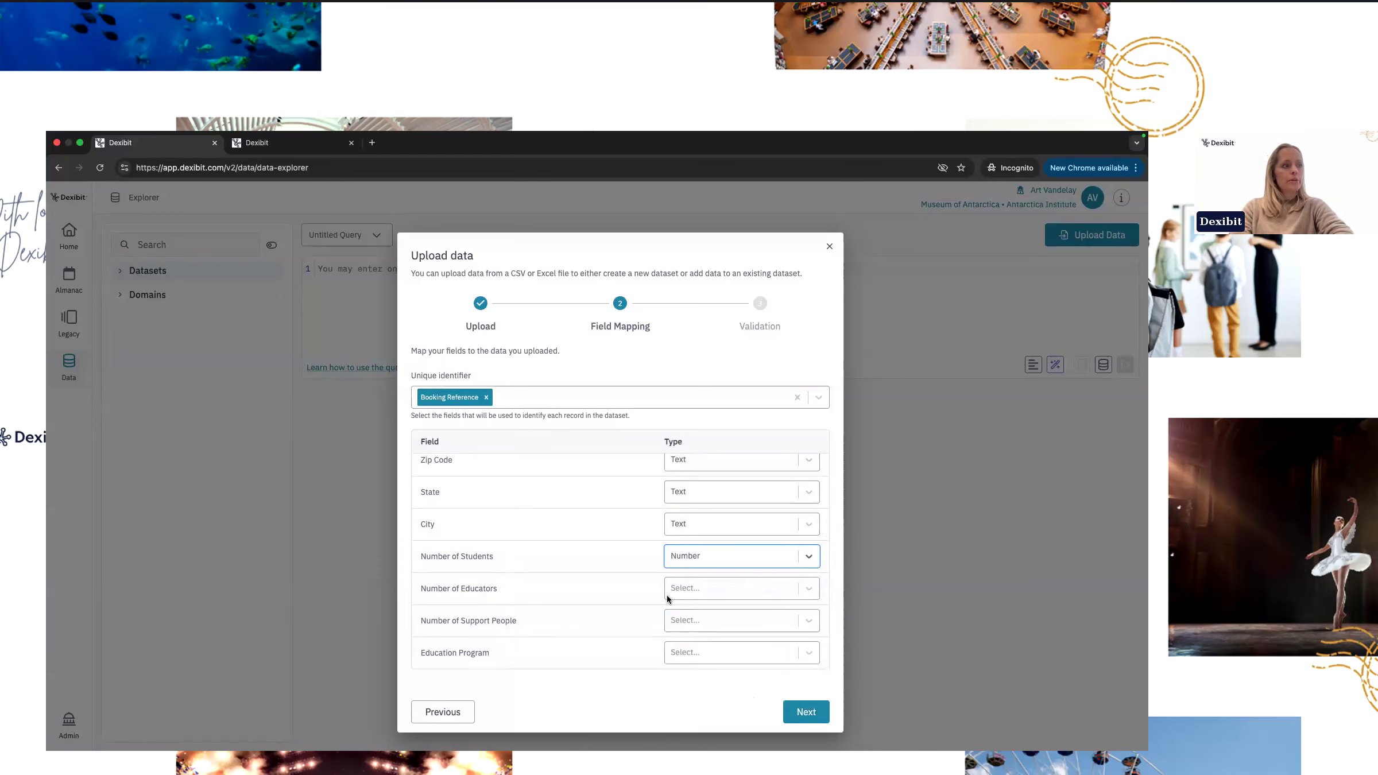
click(687, 594)
click(699, 648)
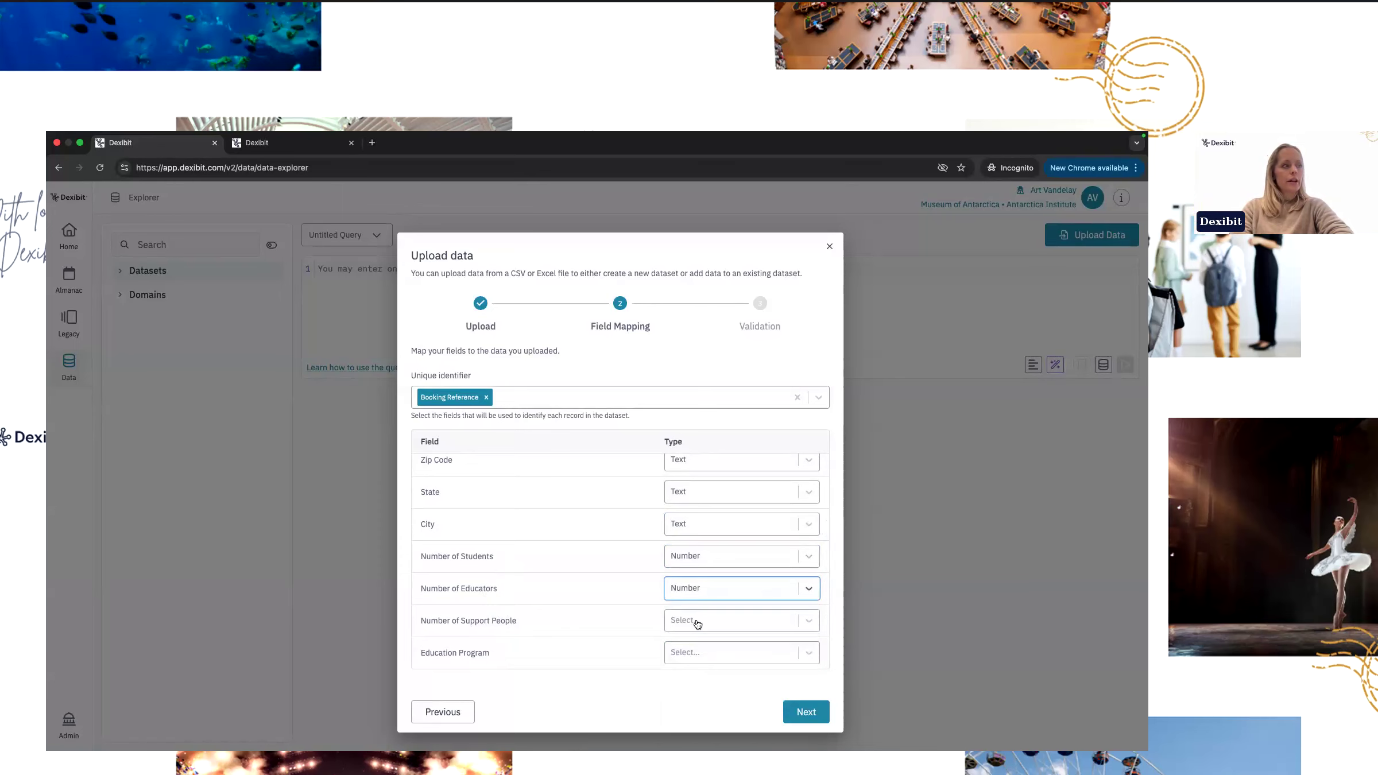
click(699, 622)
click(711, 683)
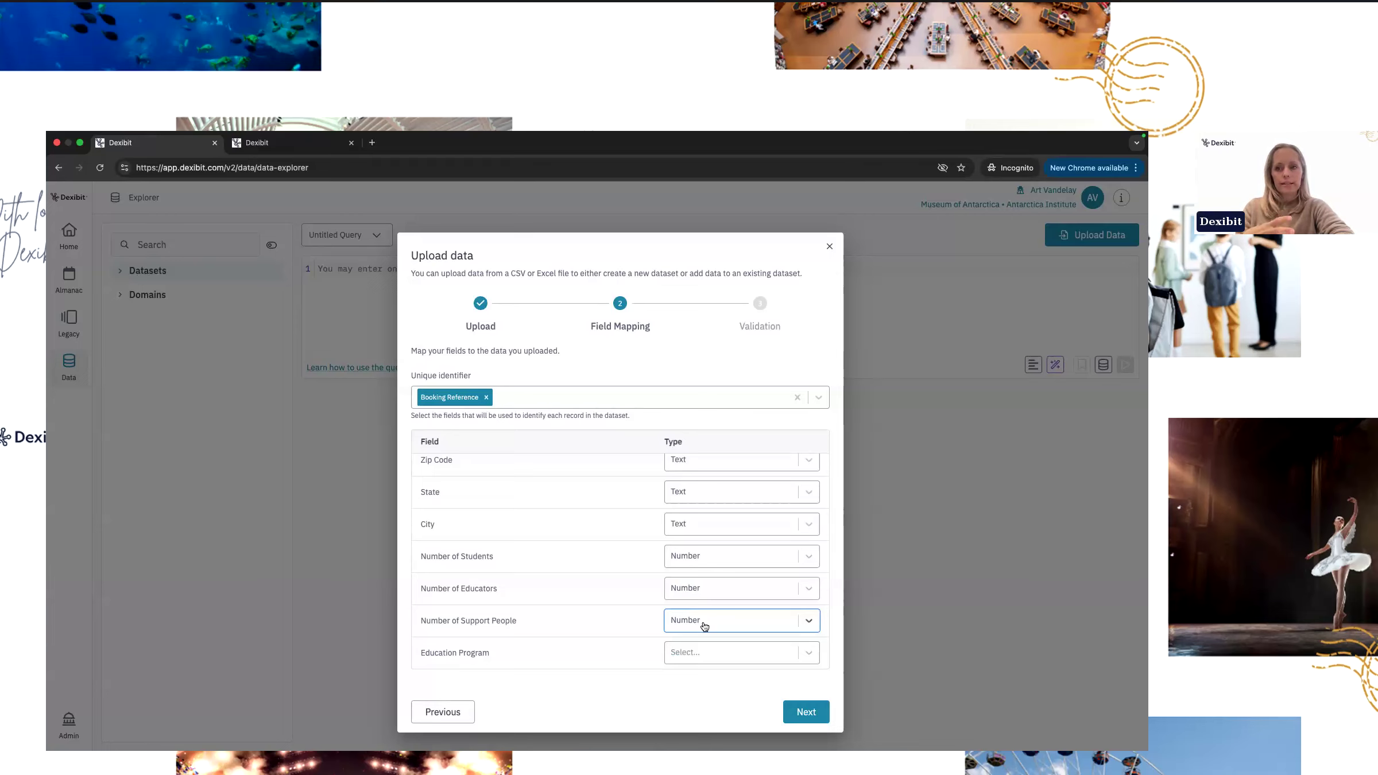
click(701, 652)
click(697, 687)
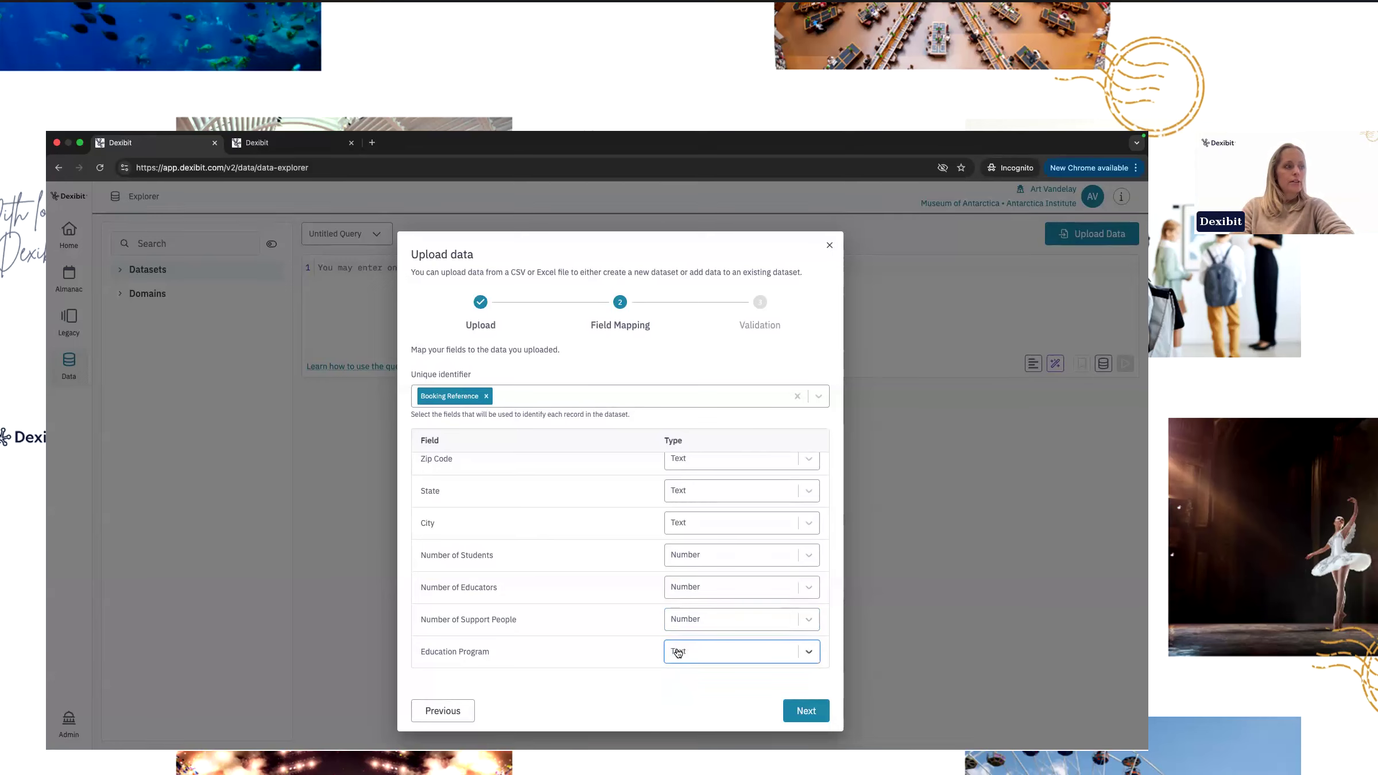
click(693, 656)
click(694, 660)
Examine all type options available for Booking Reference, from Text through Mapping, and review the types assigned to the fields.
scroll(686, 574, up, 5)
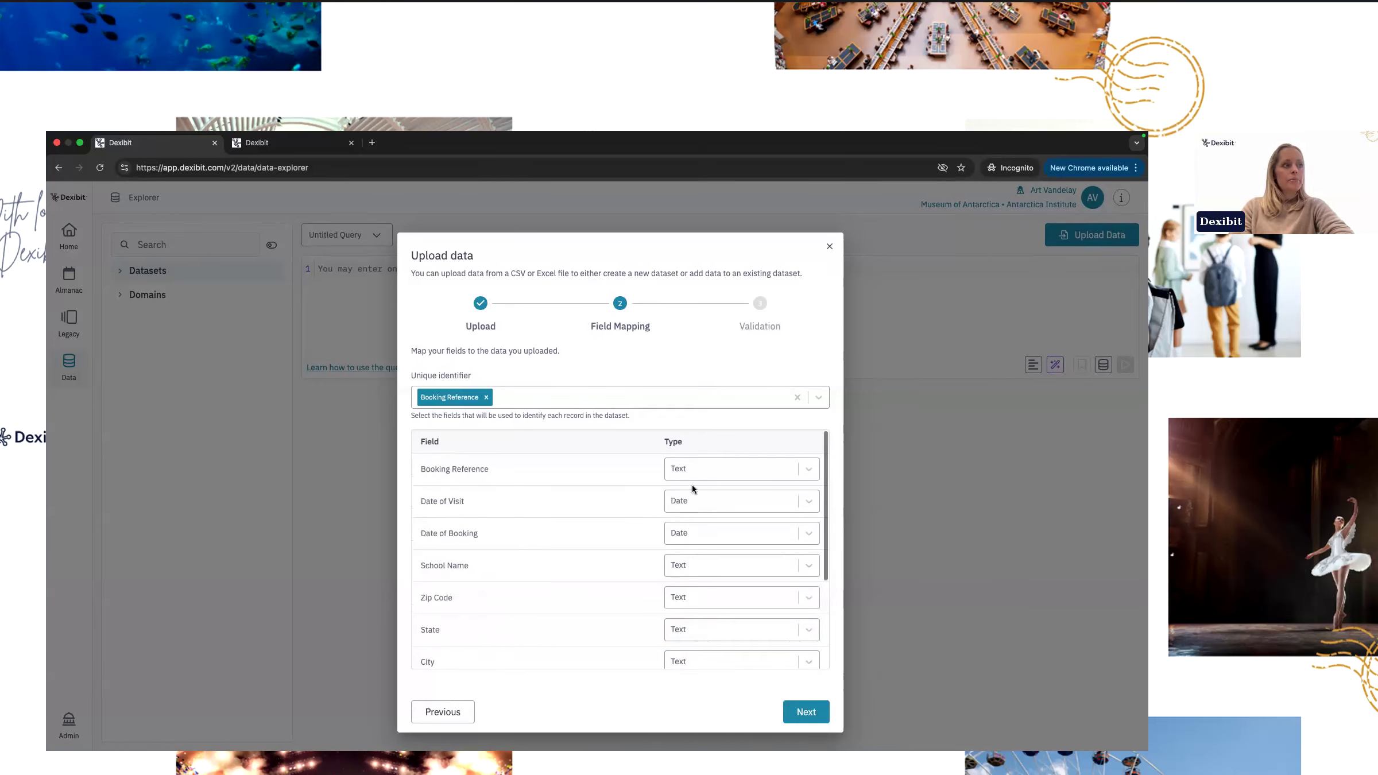
click(692, 480)
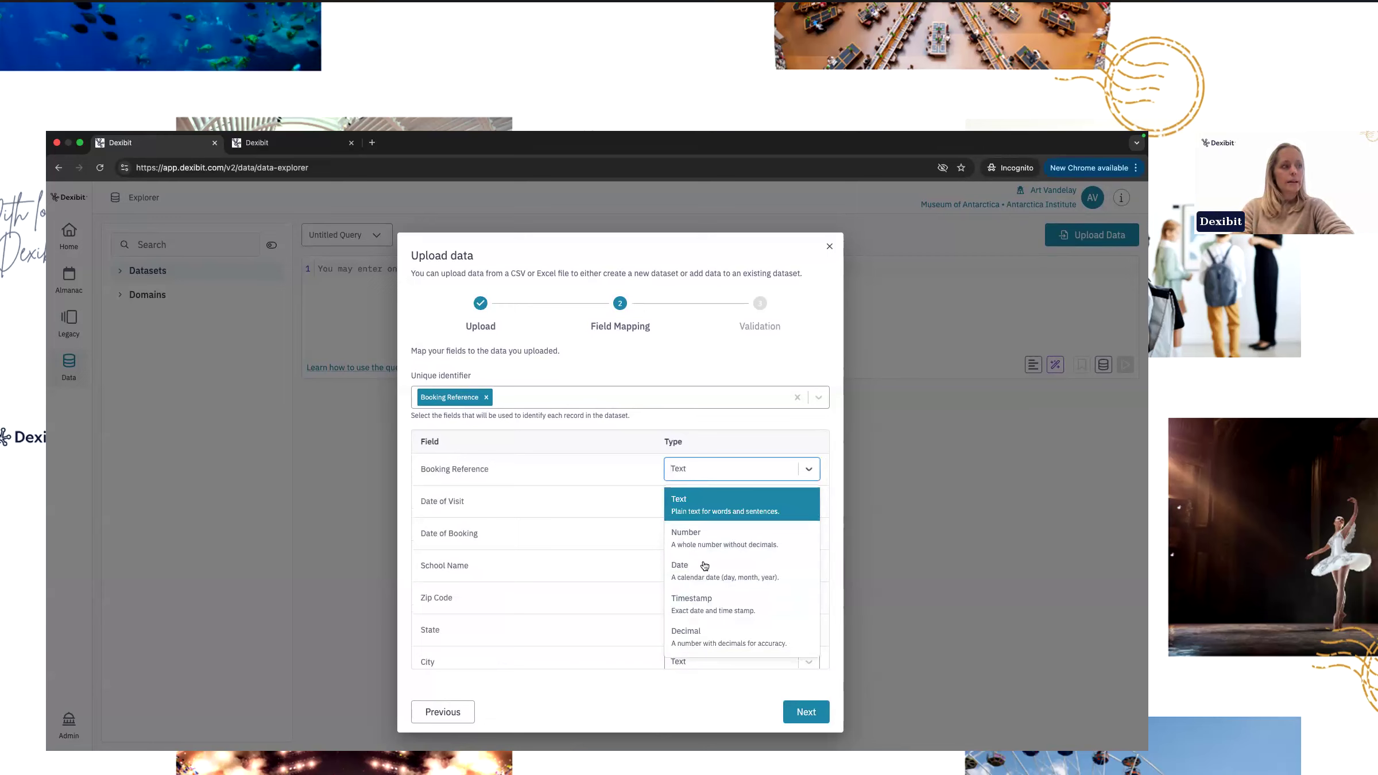
scroll(712, 584, down, 3)
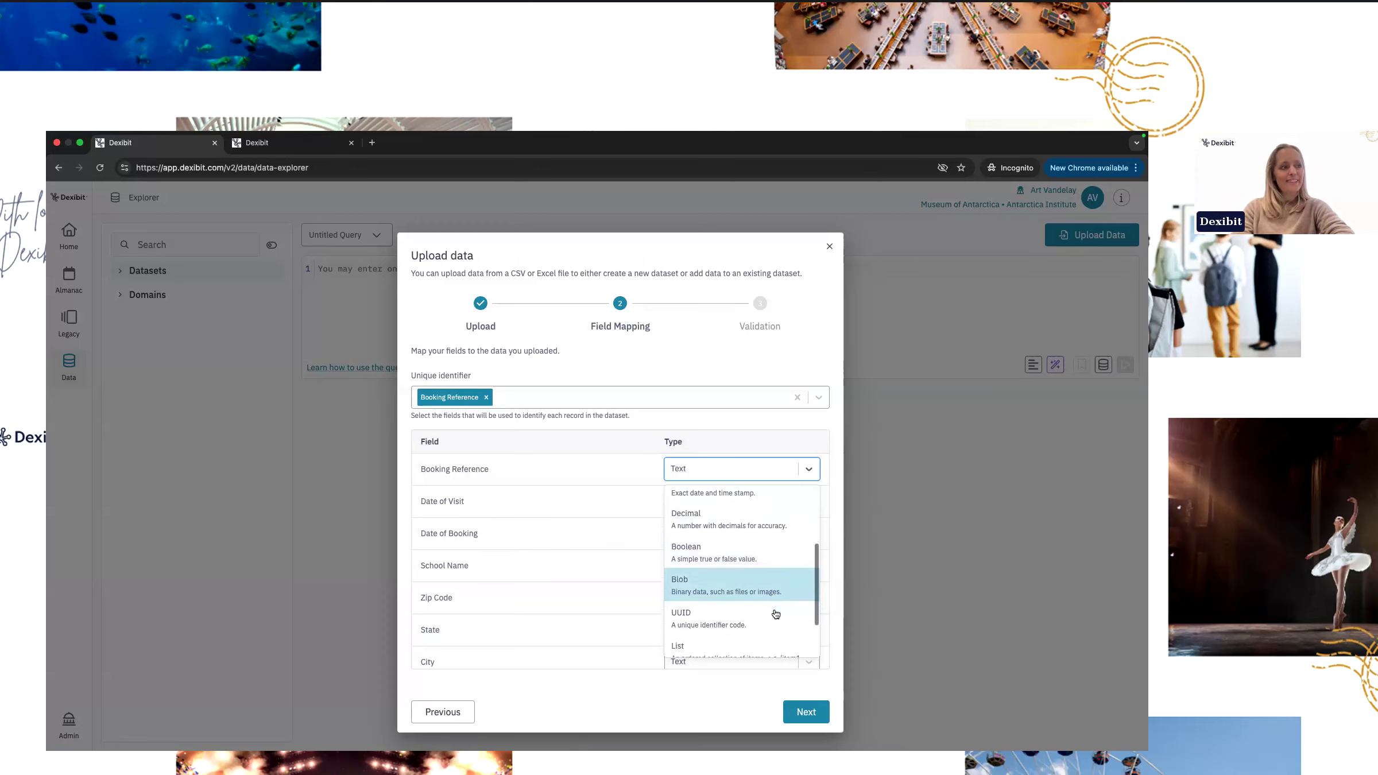
scroll(774, 608, down, 2)
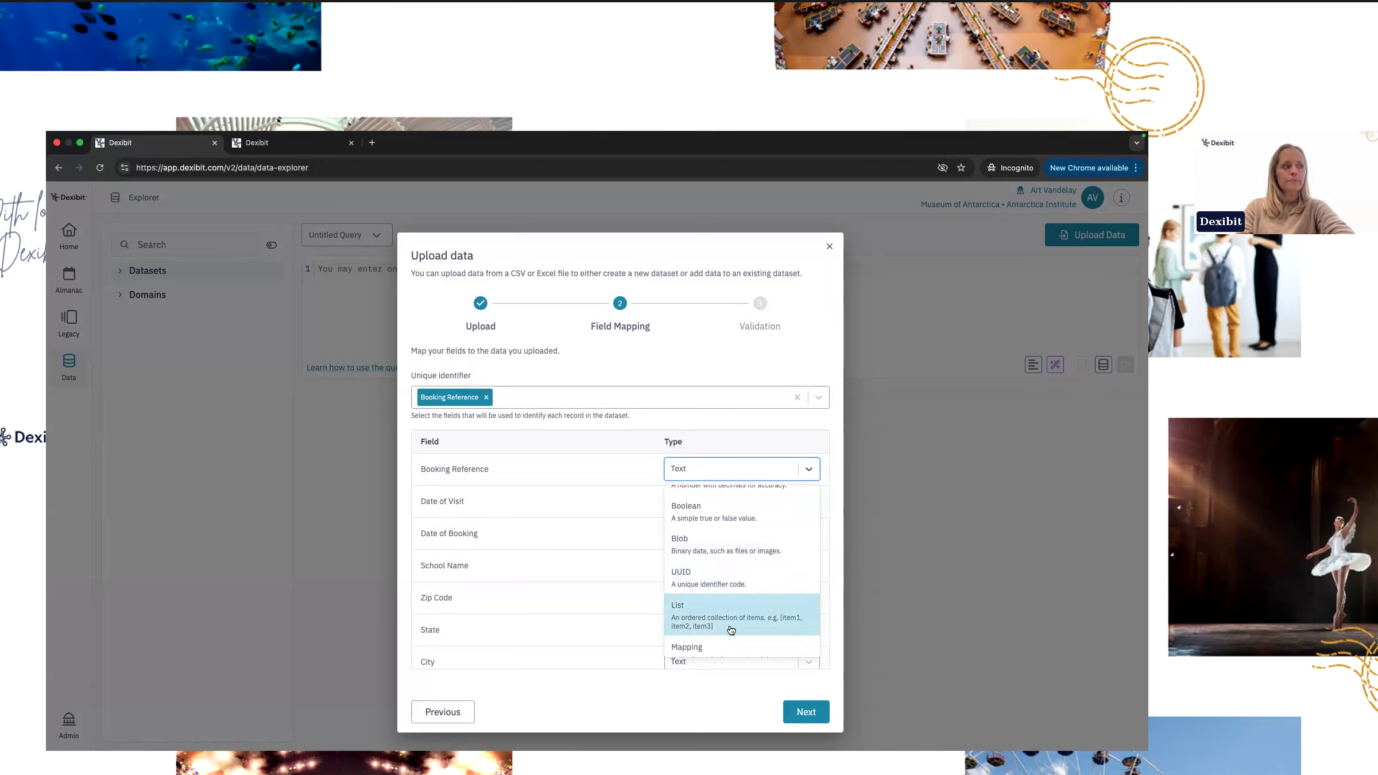
scroll(723, 620, down, 1)
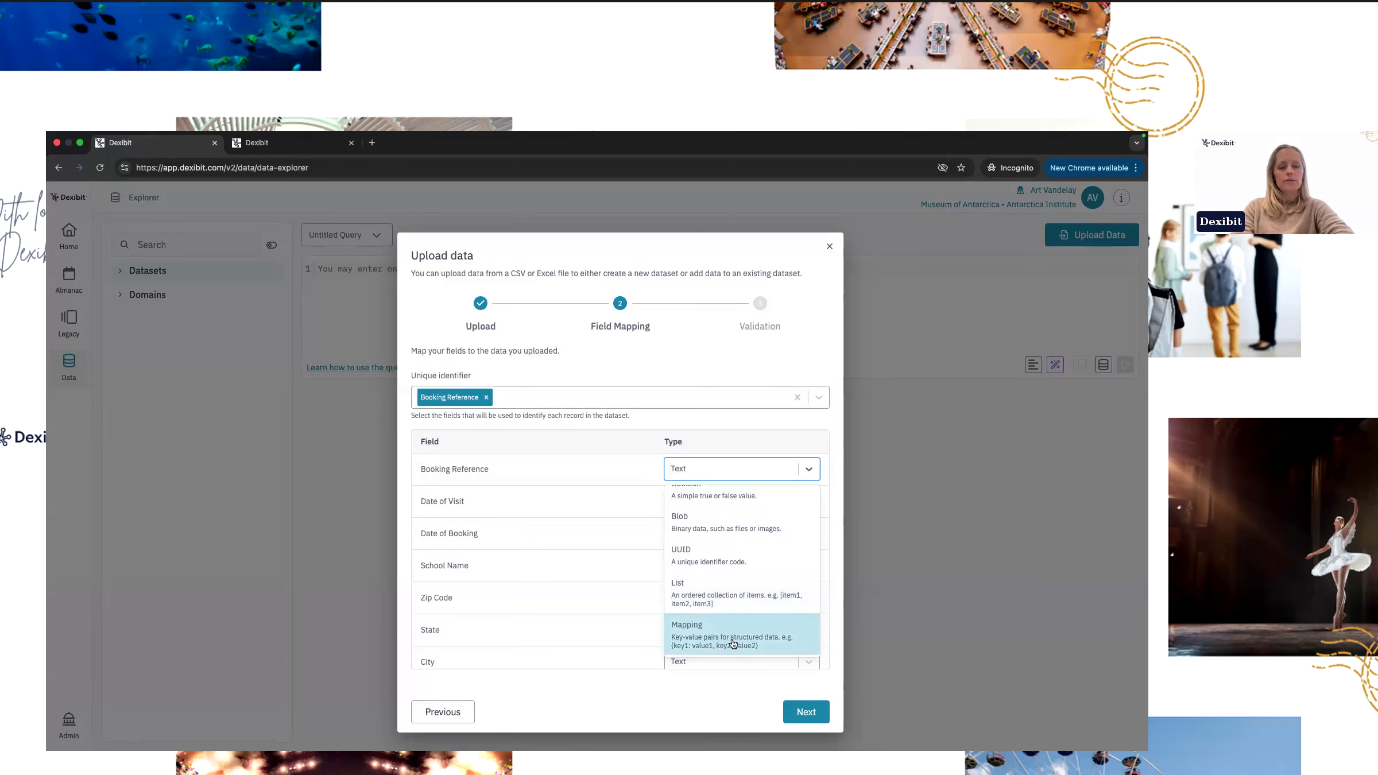
click(640, 648)
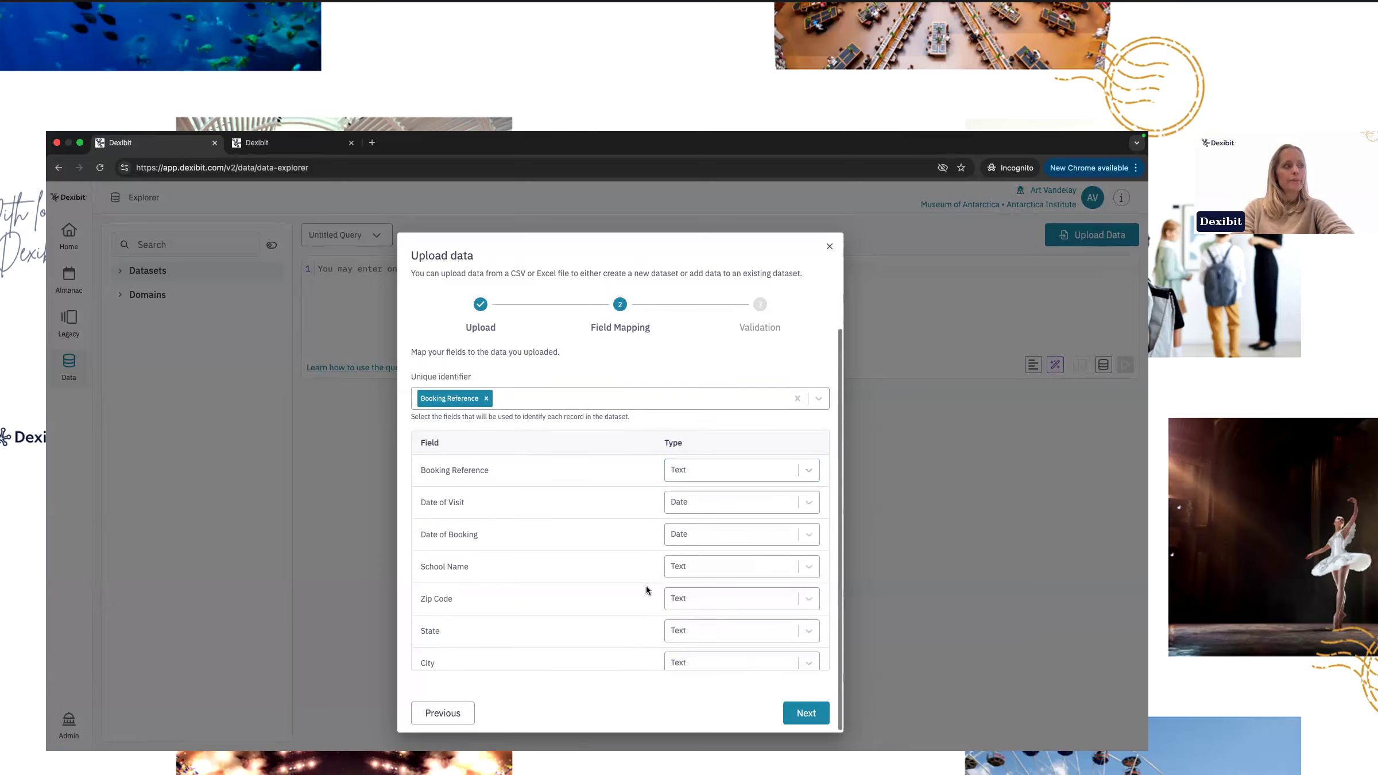
scroll(647, 590, up, 2)
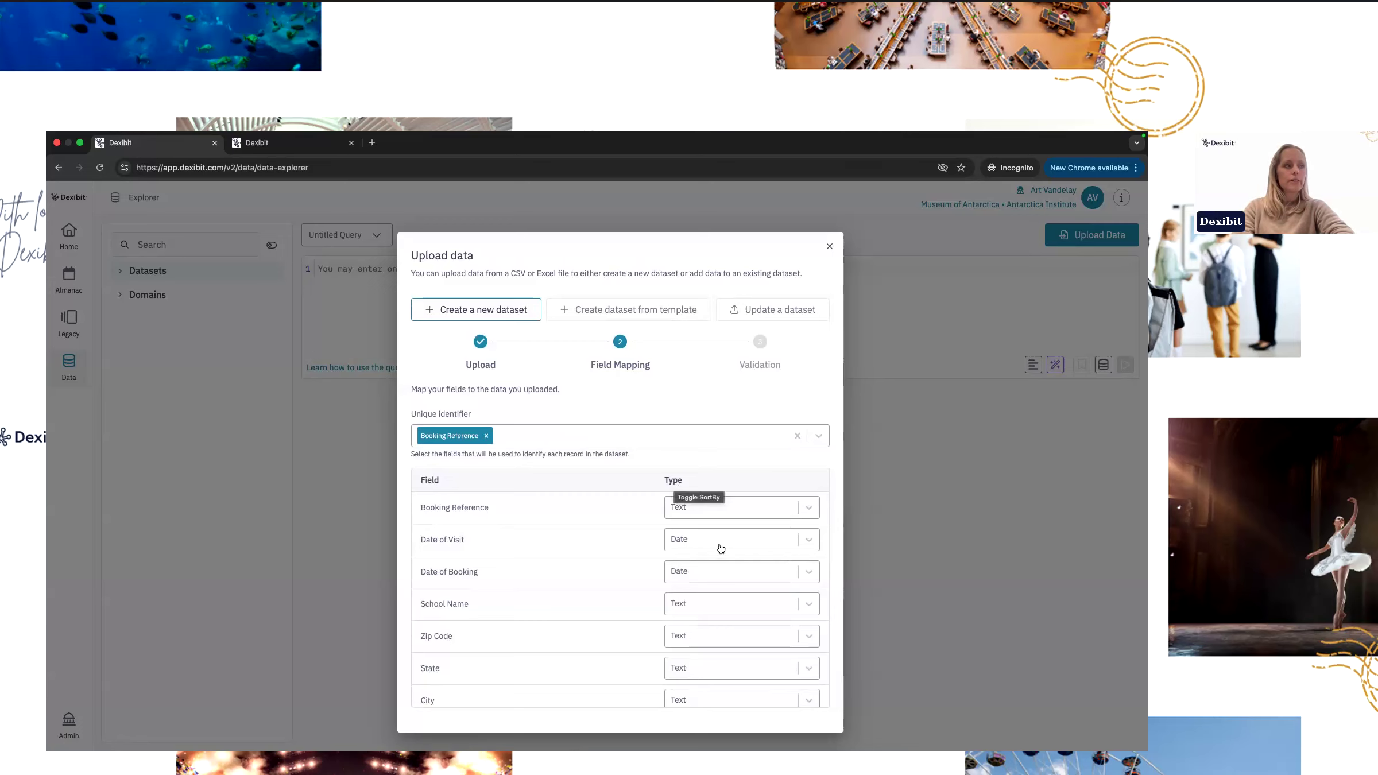
scroll(720, 548, down, 3)
scroll(720, 548, down, 5)
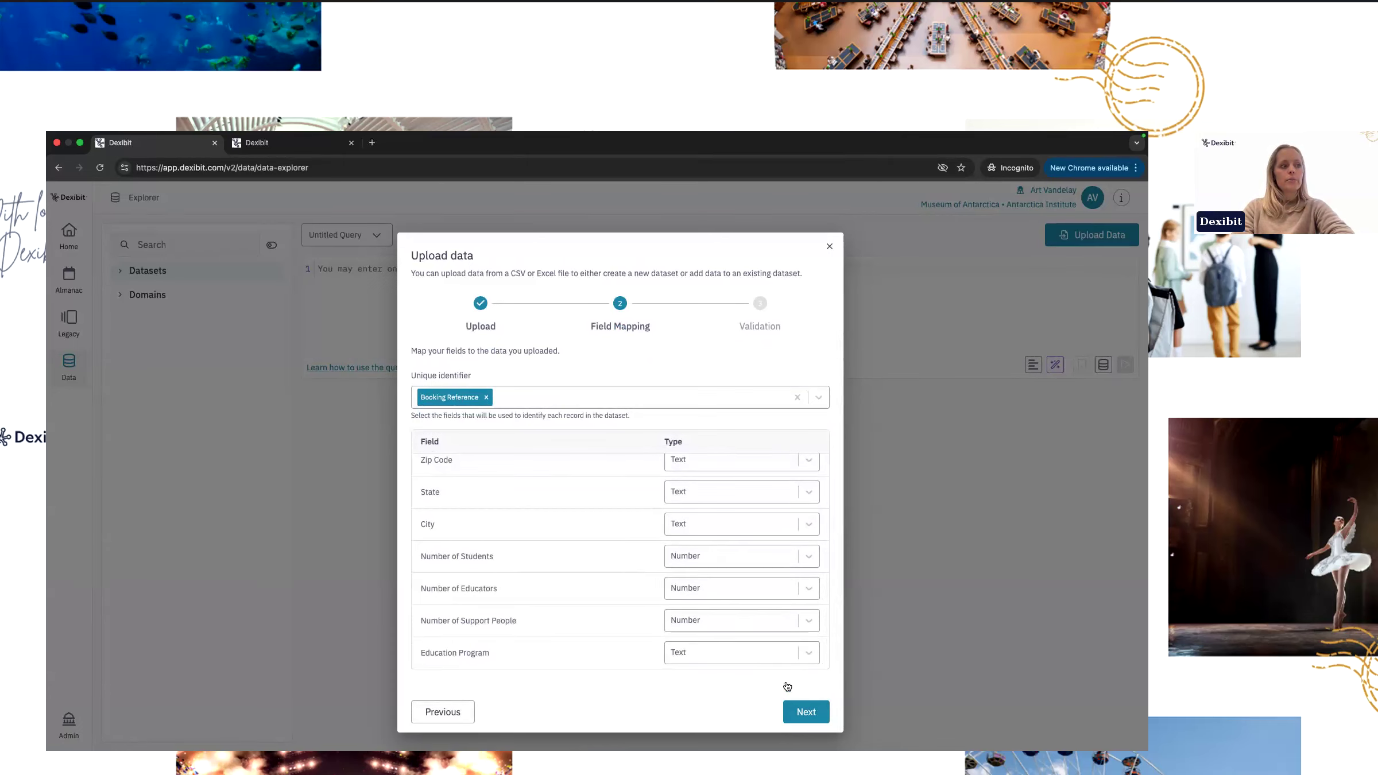
Accept the field mapping, validate Education program data.csv with its first line as field names, and check the column preview.
click(806, 712)
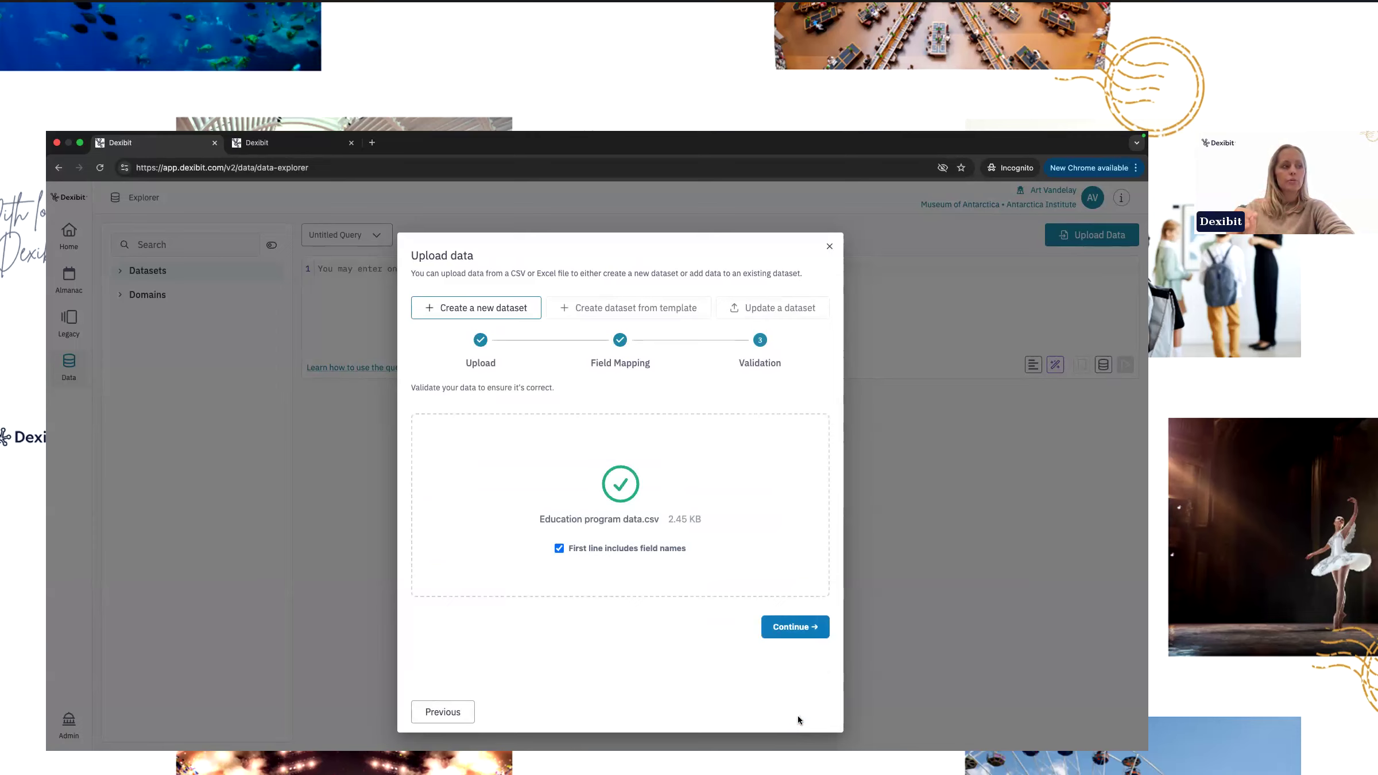
click(784, 628)
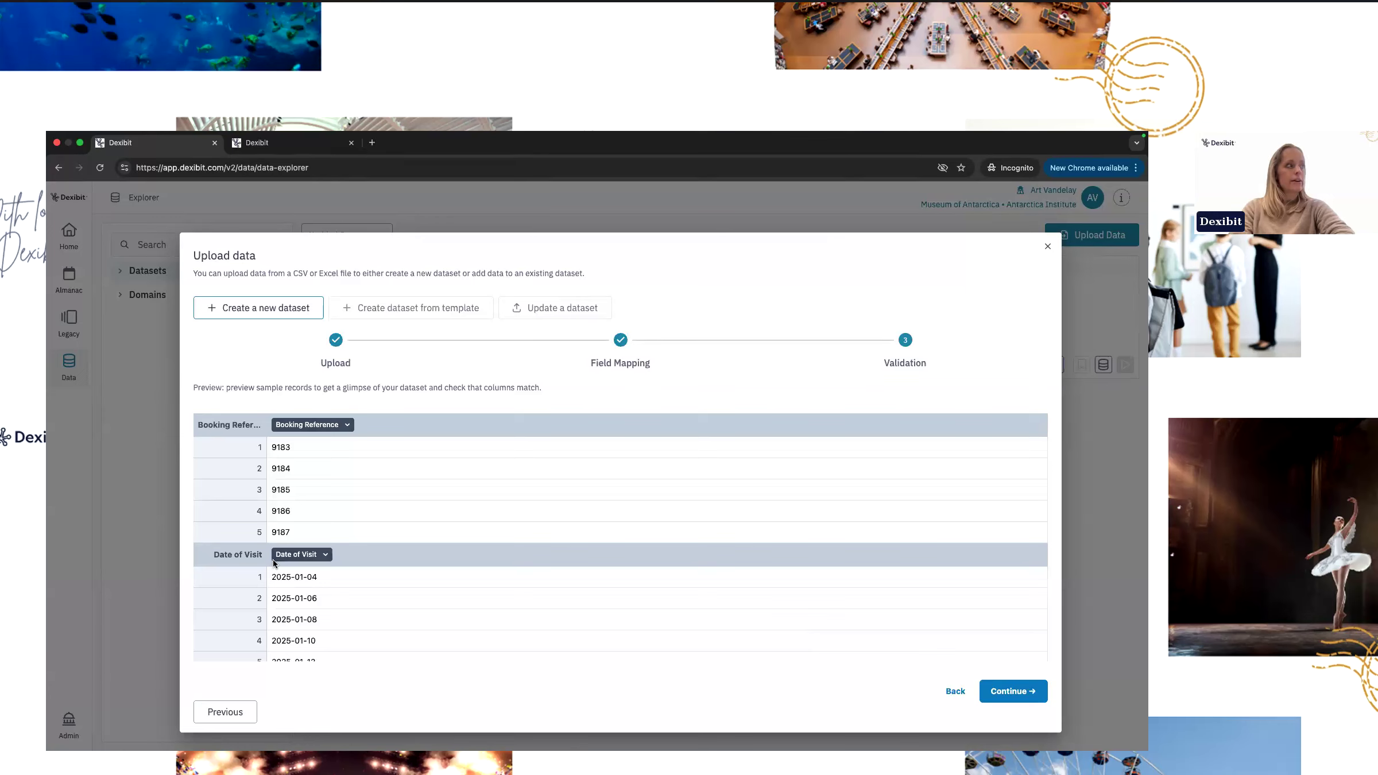
scroll(273, 562, down, 6)
scroll(273, 563, down, 5)
scroll(344, 574, up, 15)
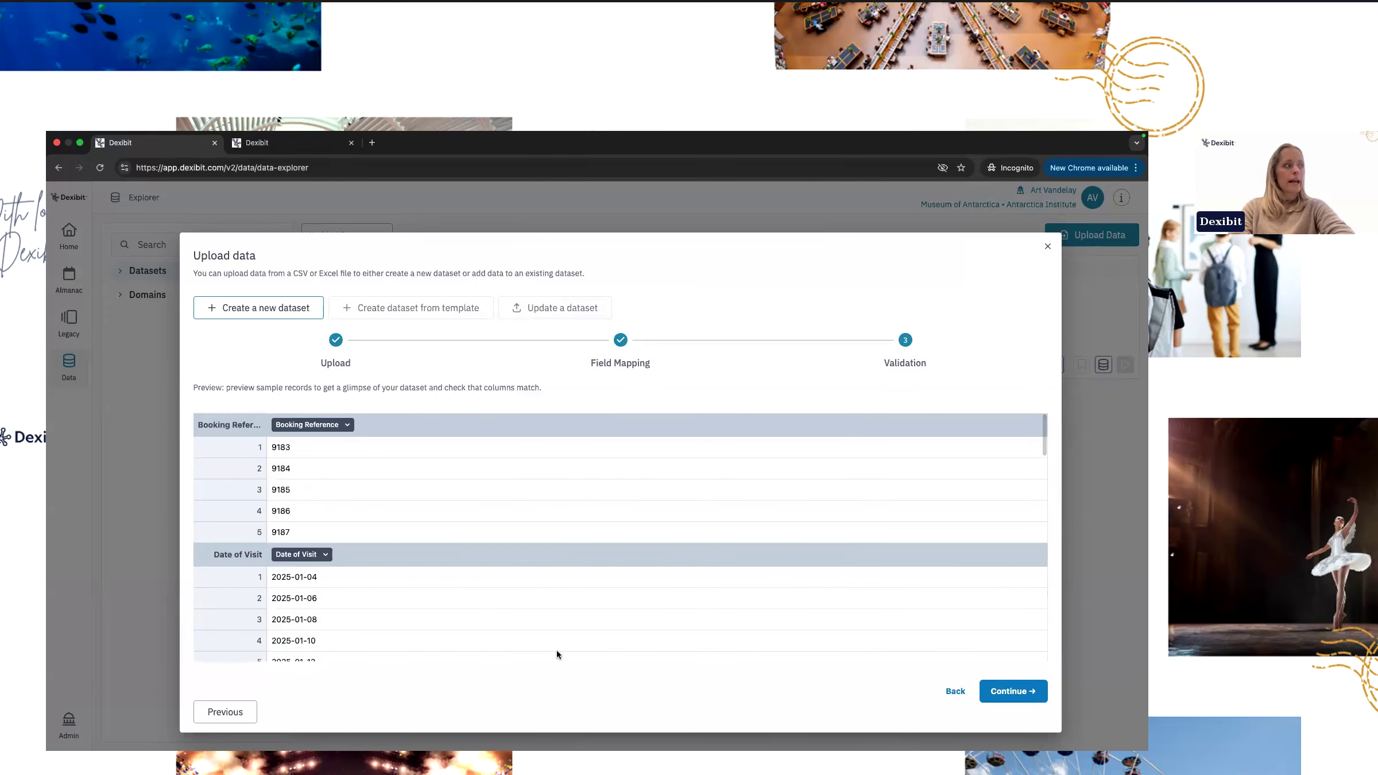
click(1017, 696)
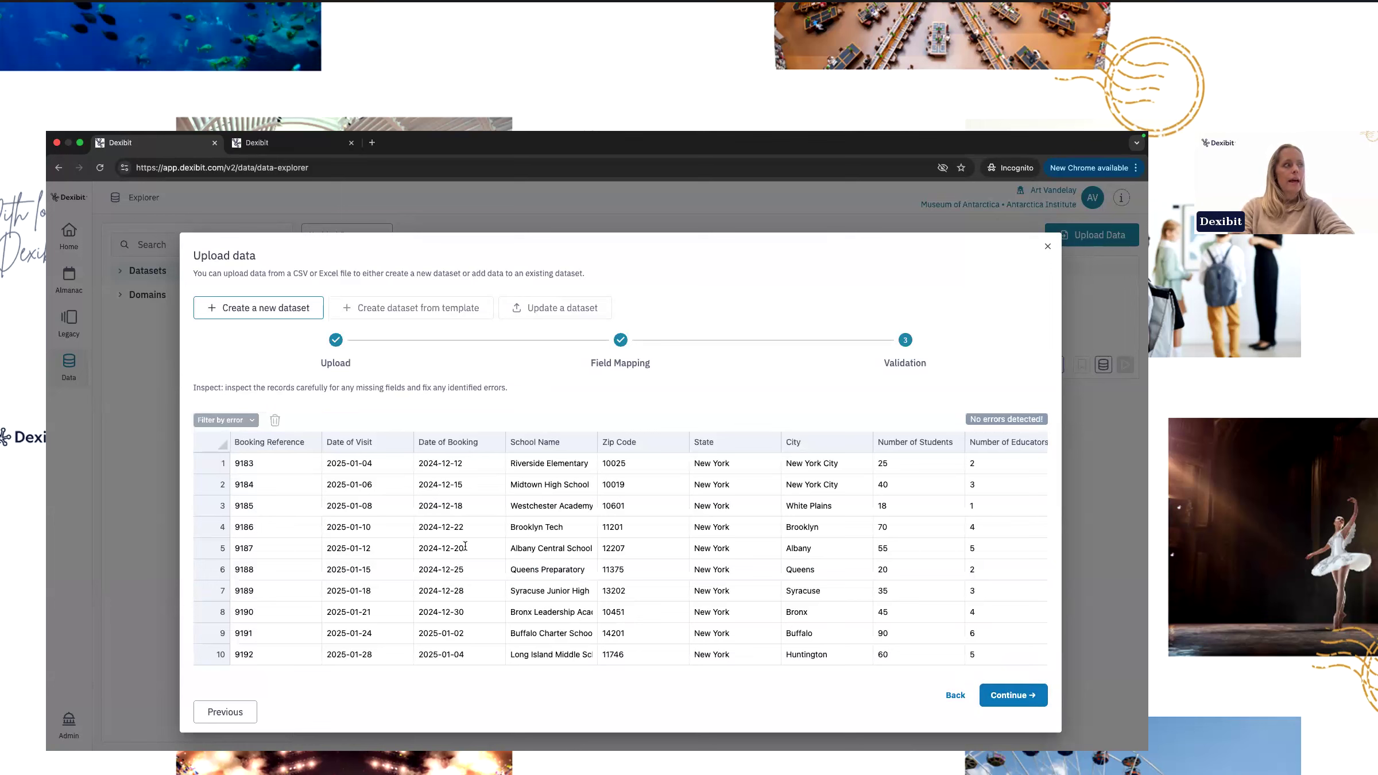
Inspect the uploaded records across all columns for missing fields and check the filter for errors.
scroll(464, 546, right, 5)
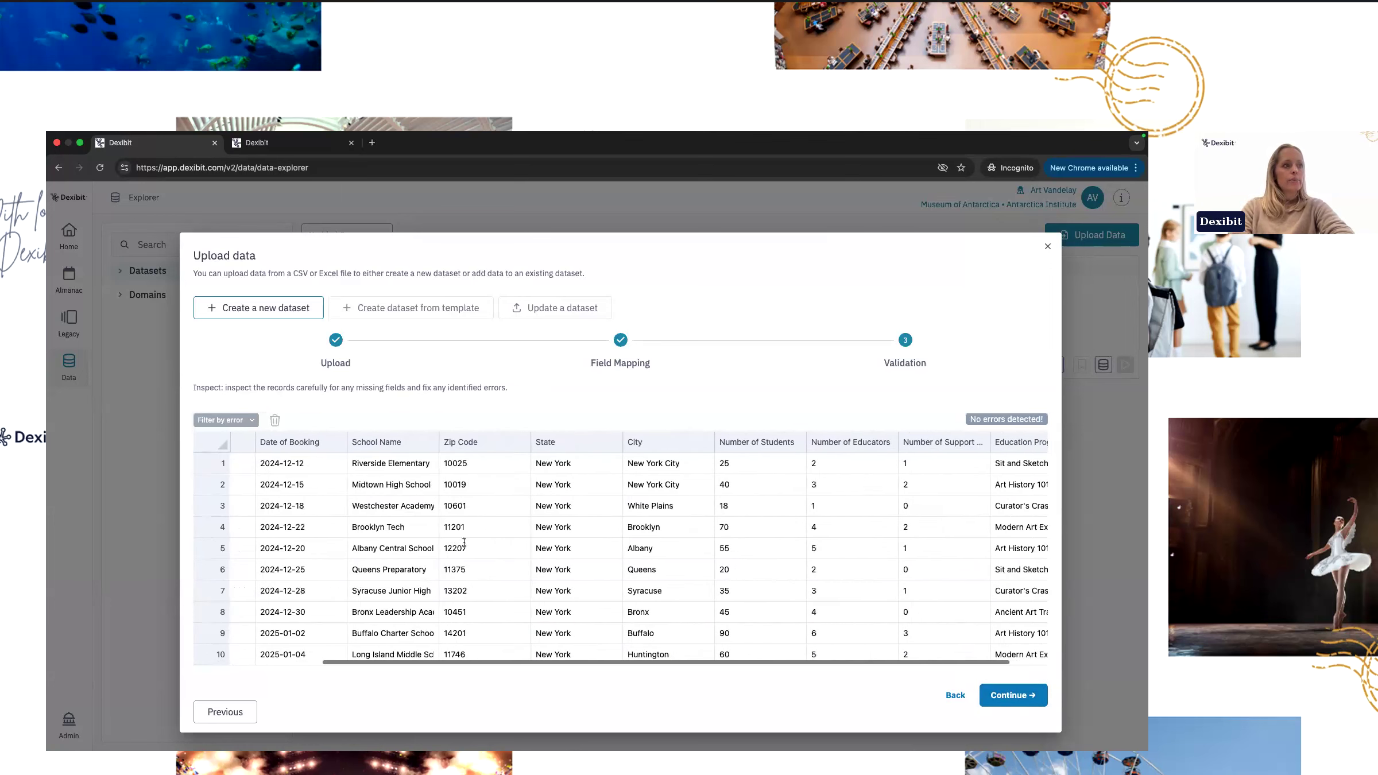
scroll(459, 540, left, 5)
scroll(459, 539, down, 5)
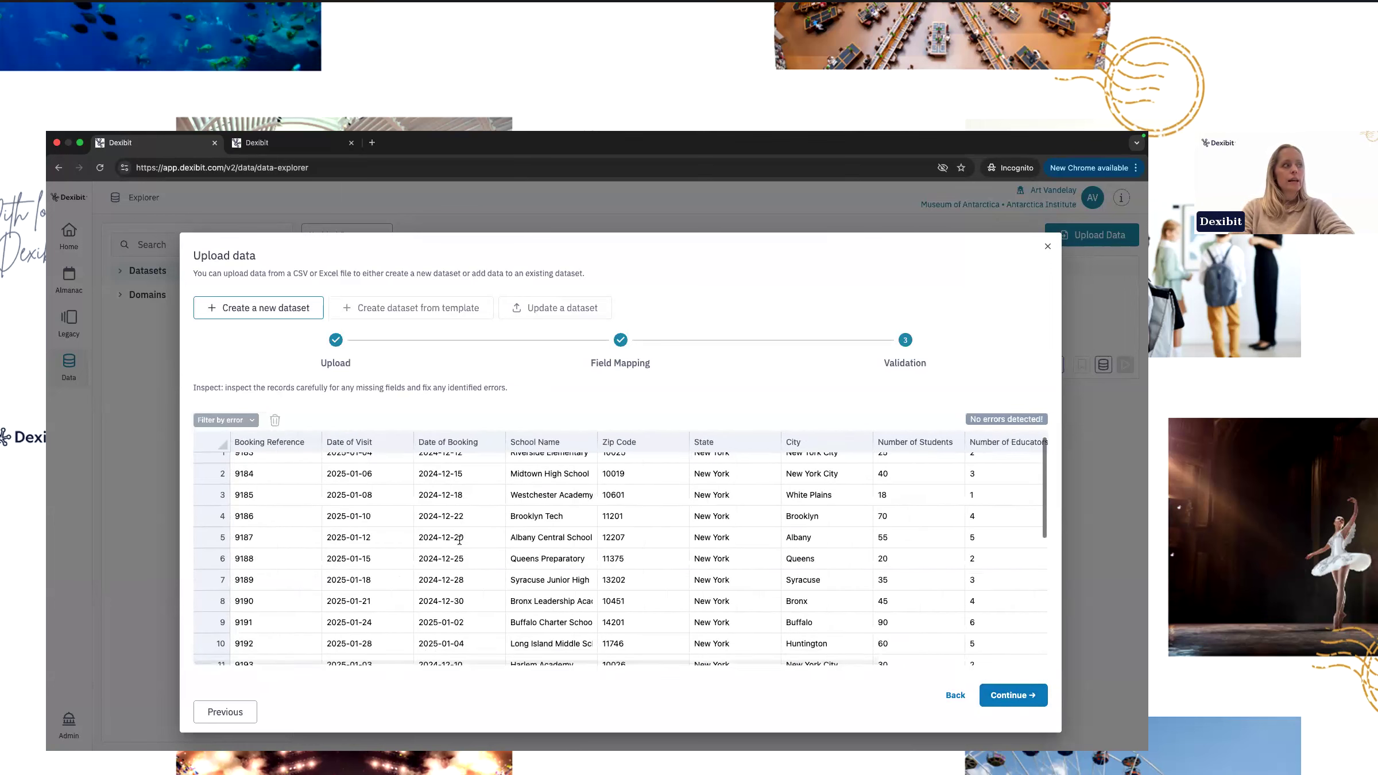
scroll(459, 539, down, 1)
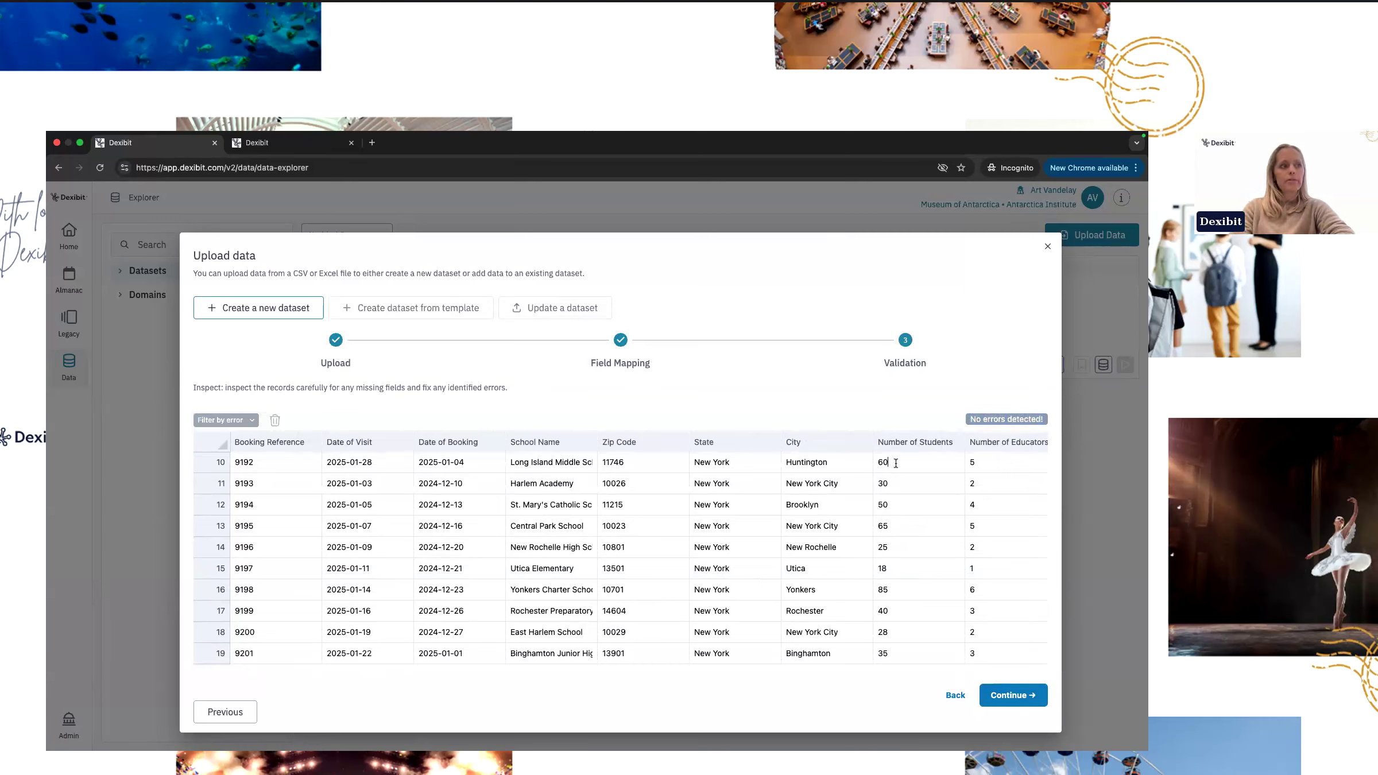
scroll(896, 463, up, 1)
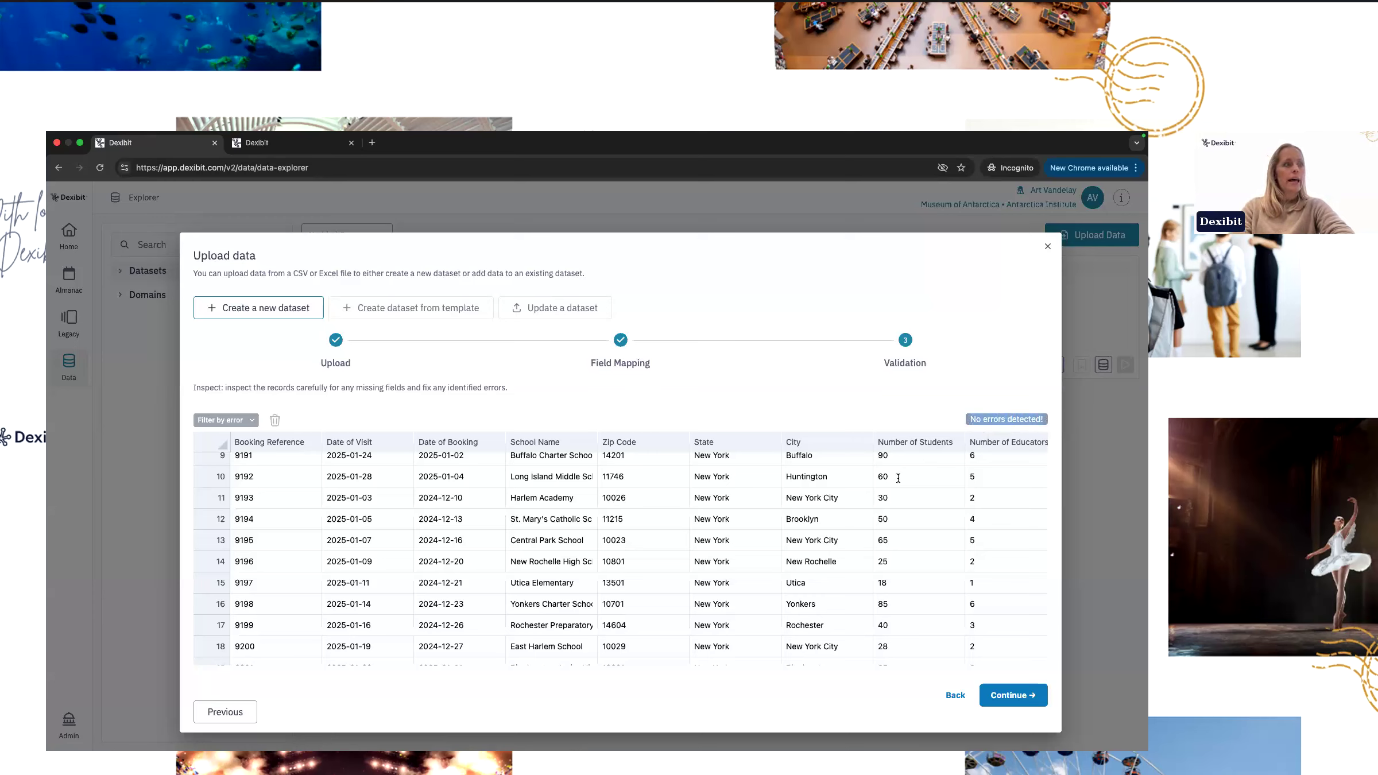
drag(893, 478, 876, 476)
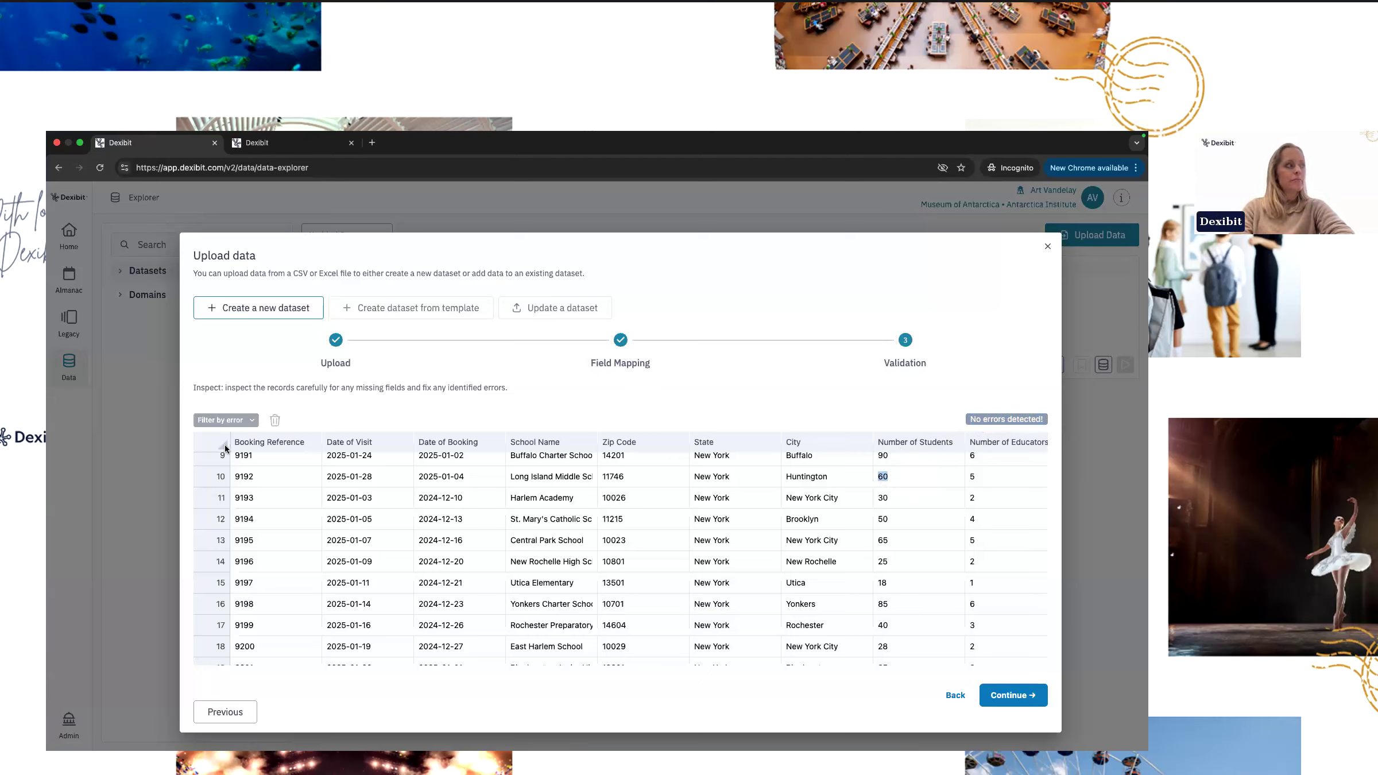
click(249, 420)
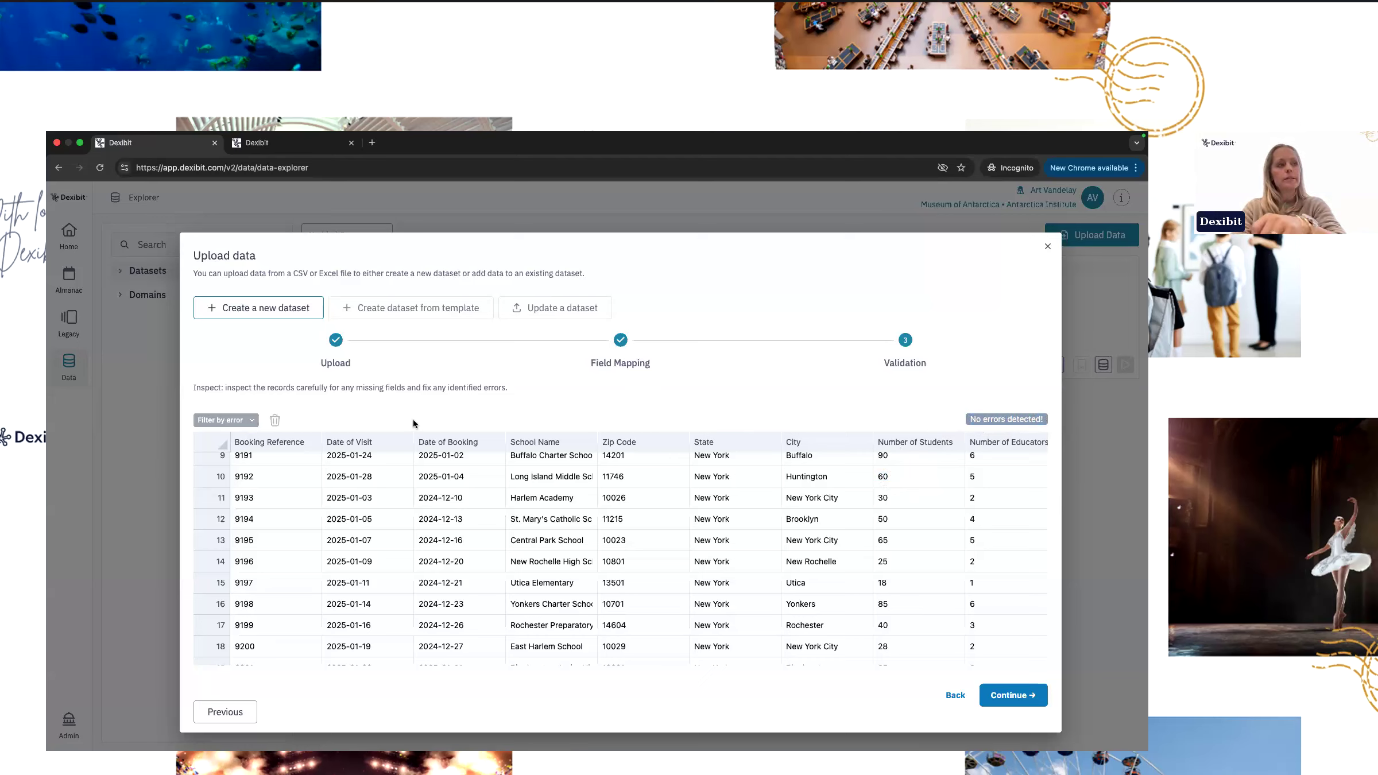
Set Number of Students in record 10 to 61 and submit the validated data to create the dataset.
click(880, 471)
text(1)
key(Delete)
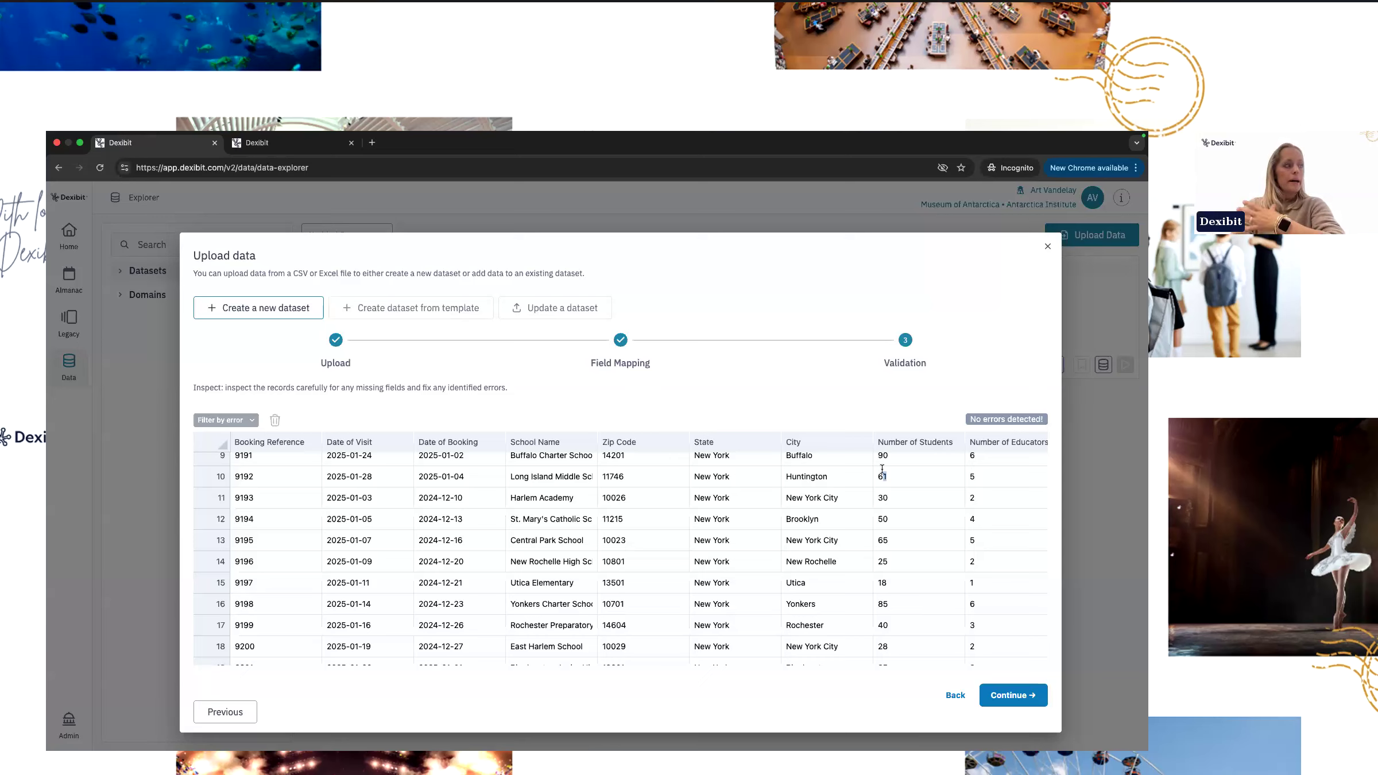
click(1013, 696)
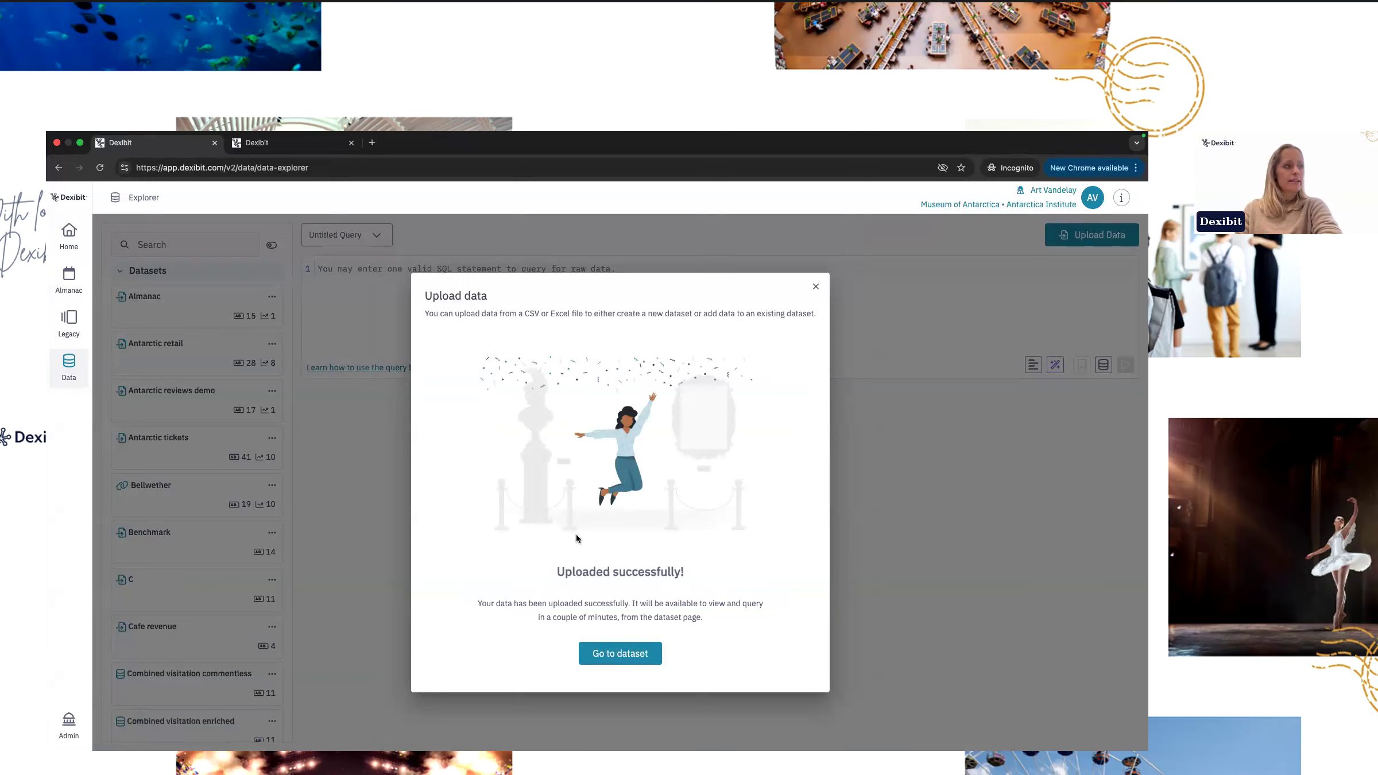
Open the uploaded Education program dataset and review its alias, description, notes and visibility details without changing them.
click(624, 654)
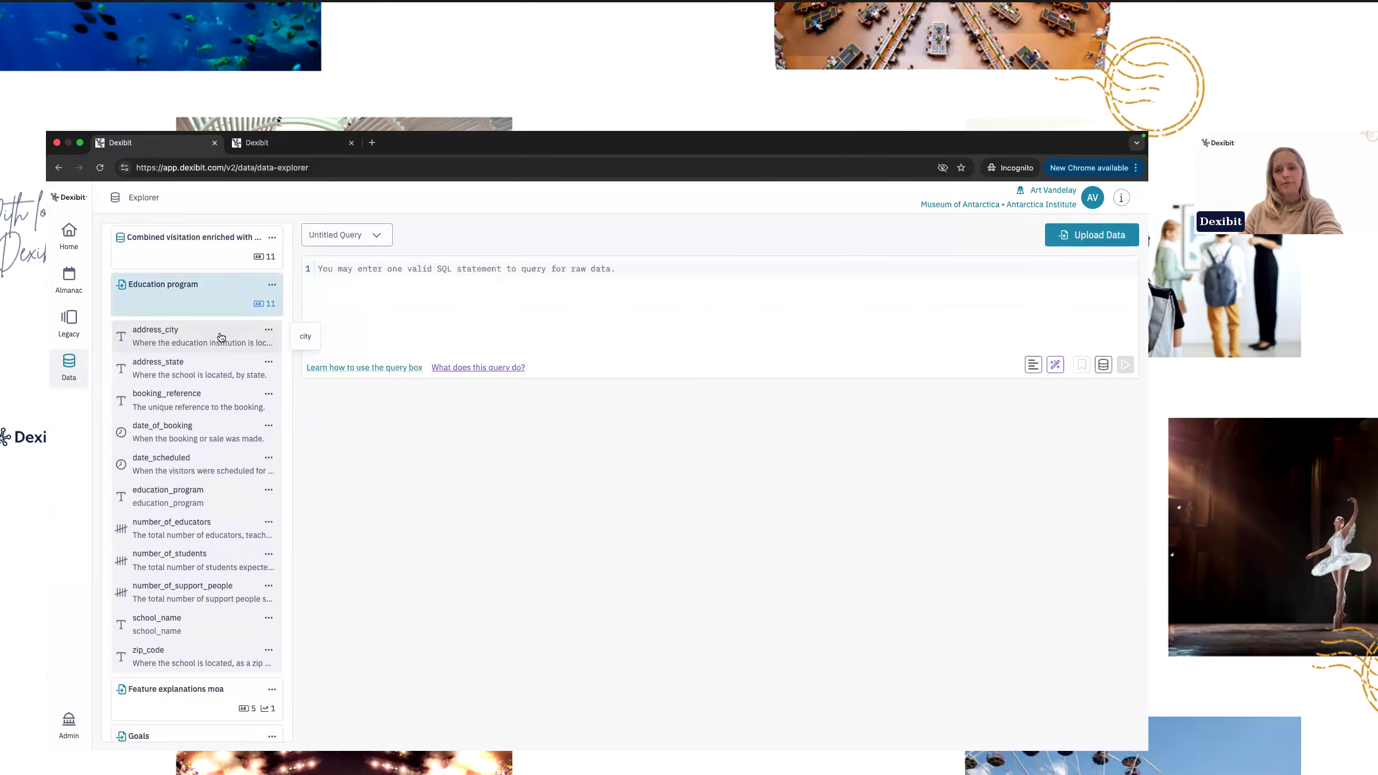
click(272, 286)
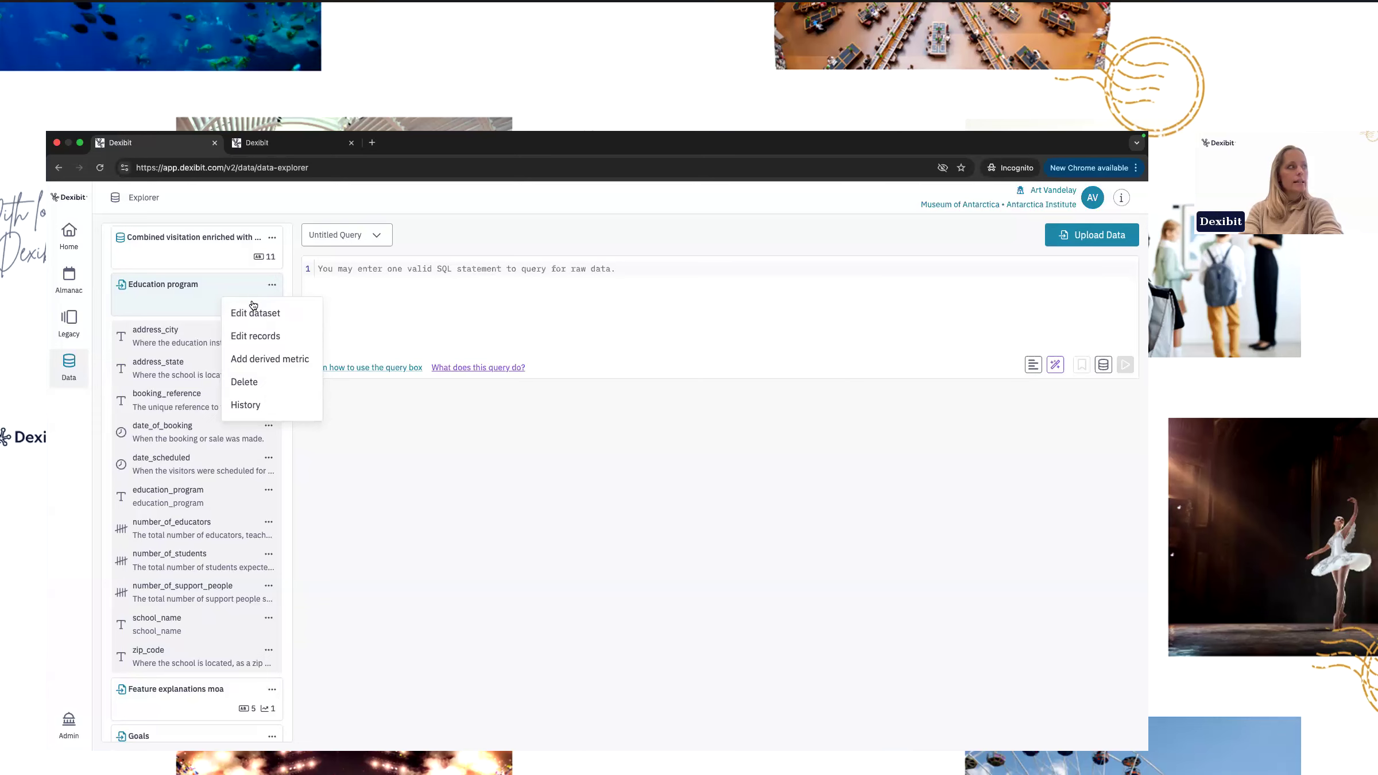
click(260, 313)
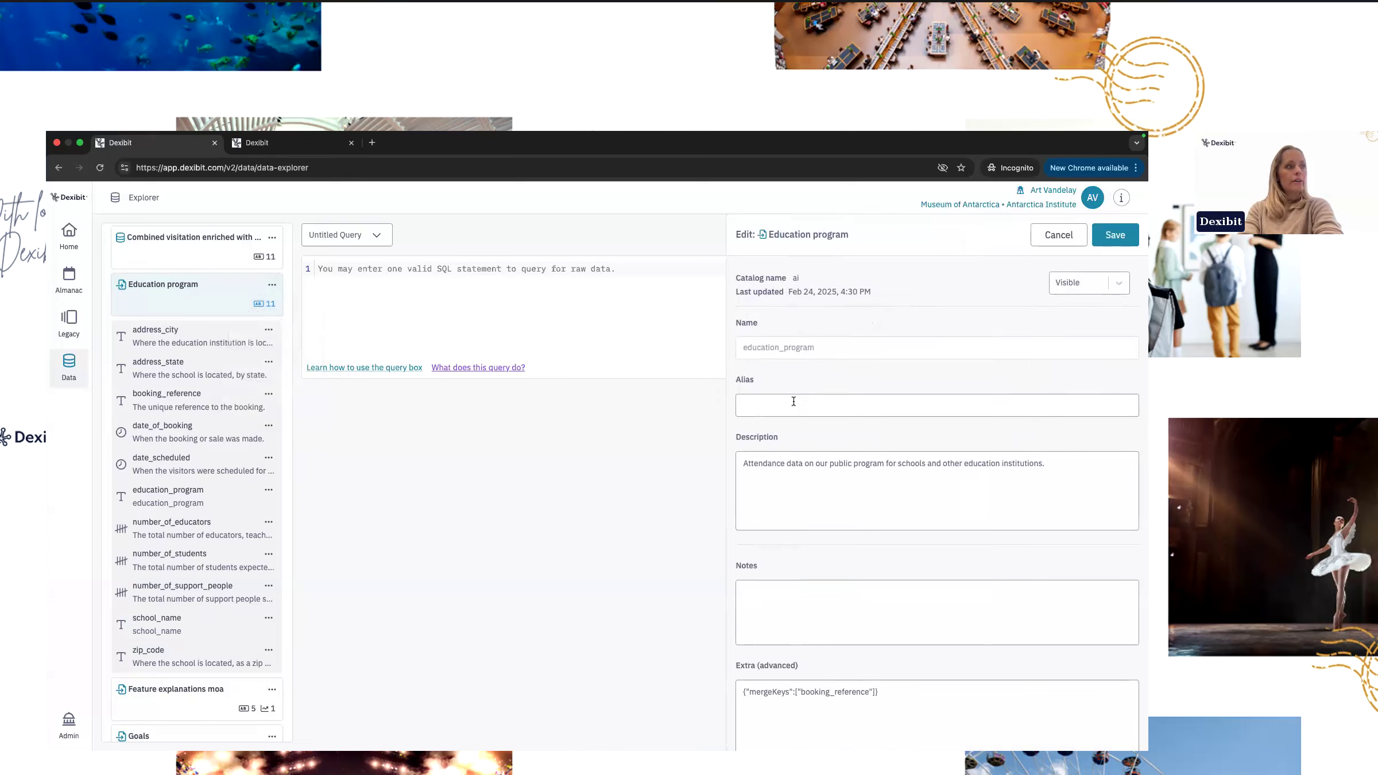
click(758, 399)
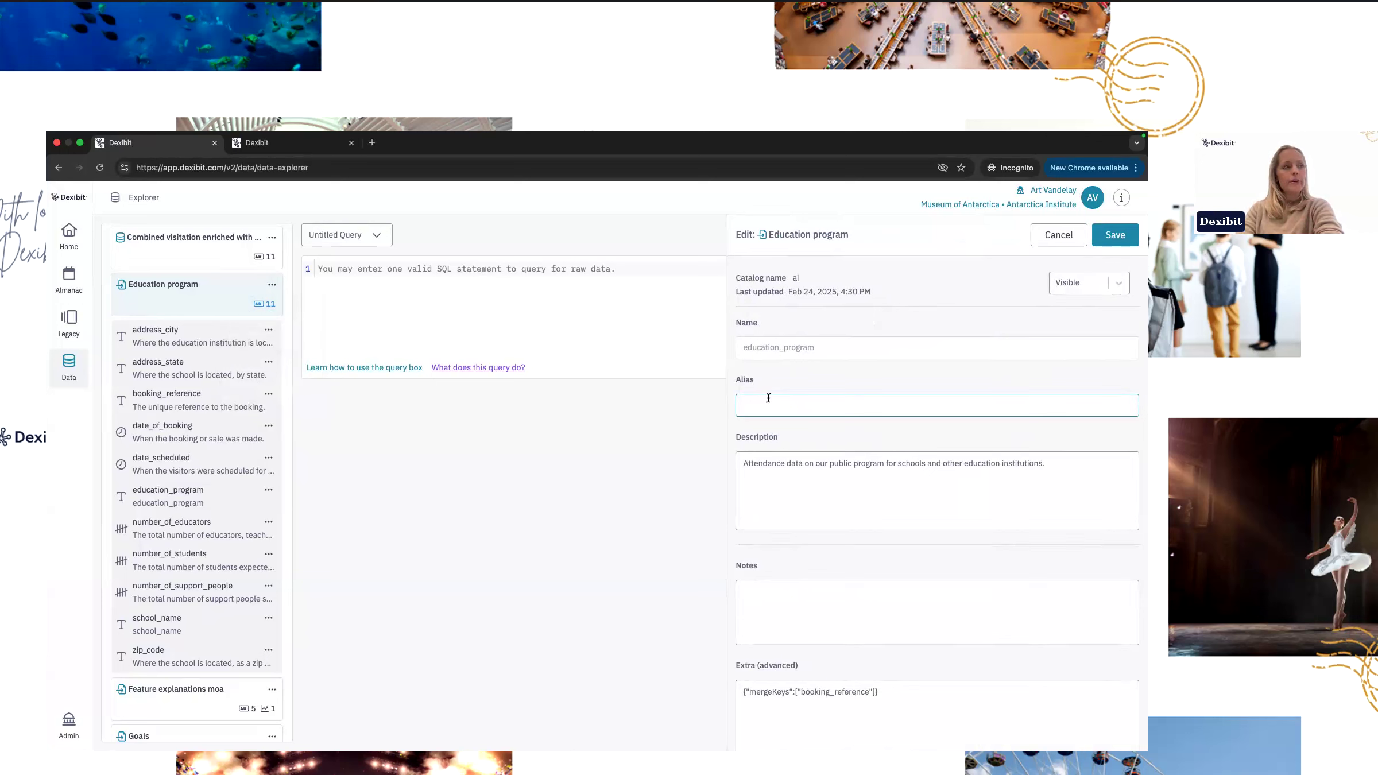
drag(747, 463, 1081, 489)
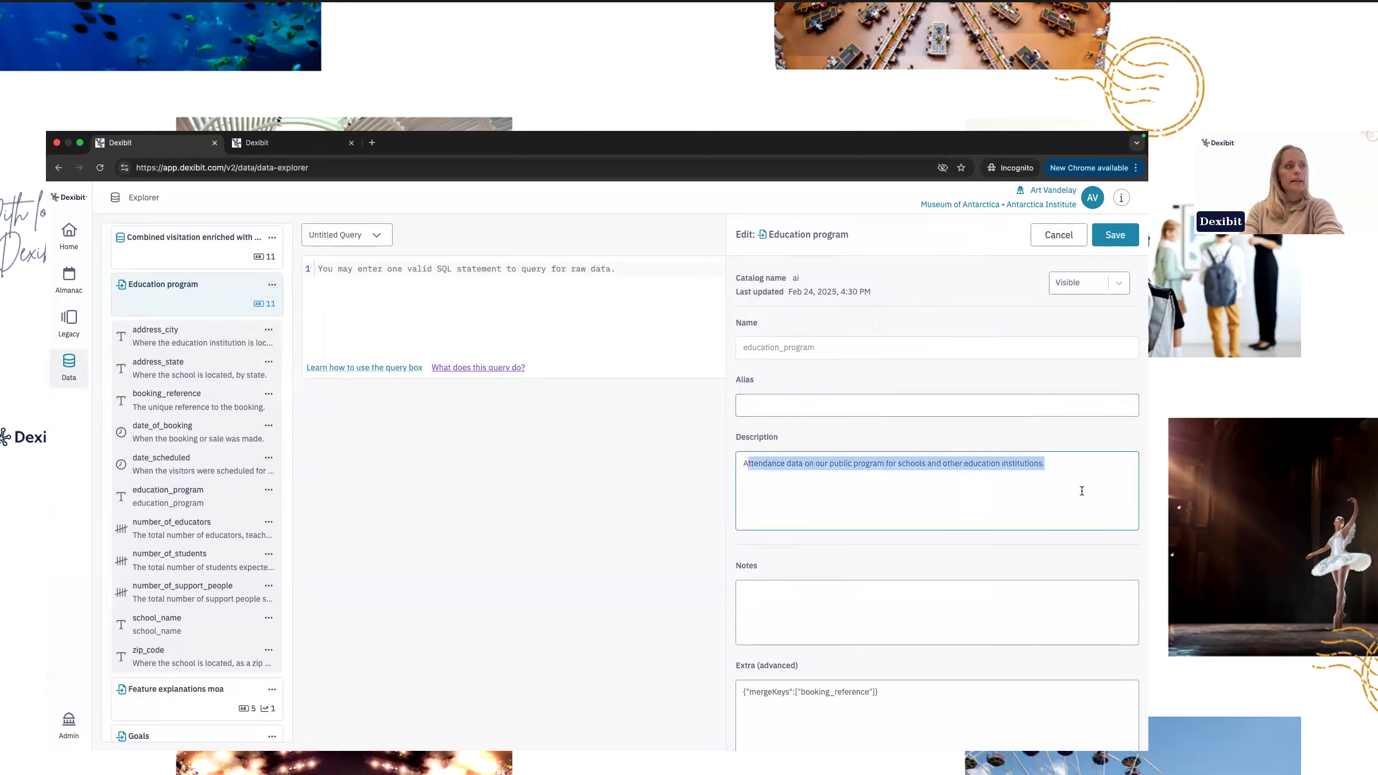
scroll(938, 557, down, 2)
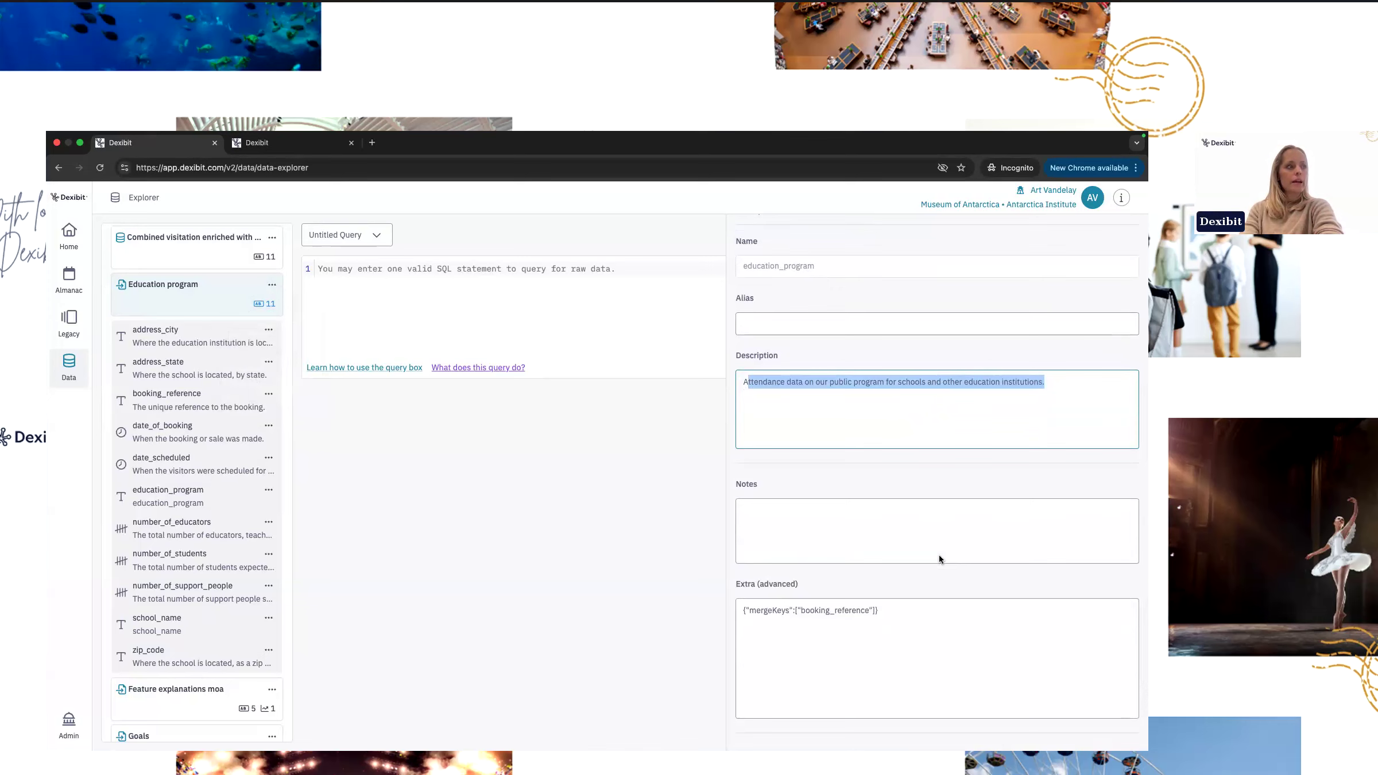
scroll(938, 555, up, 2)
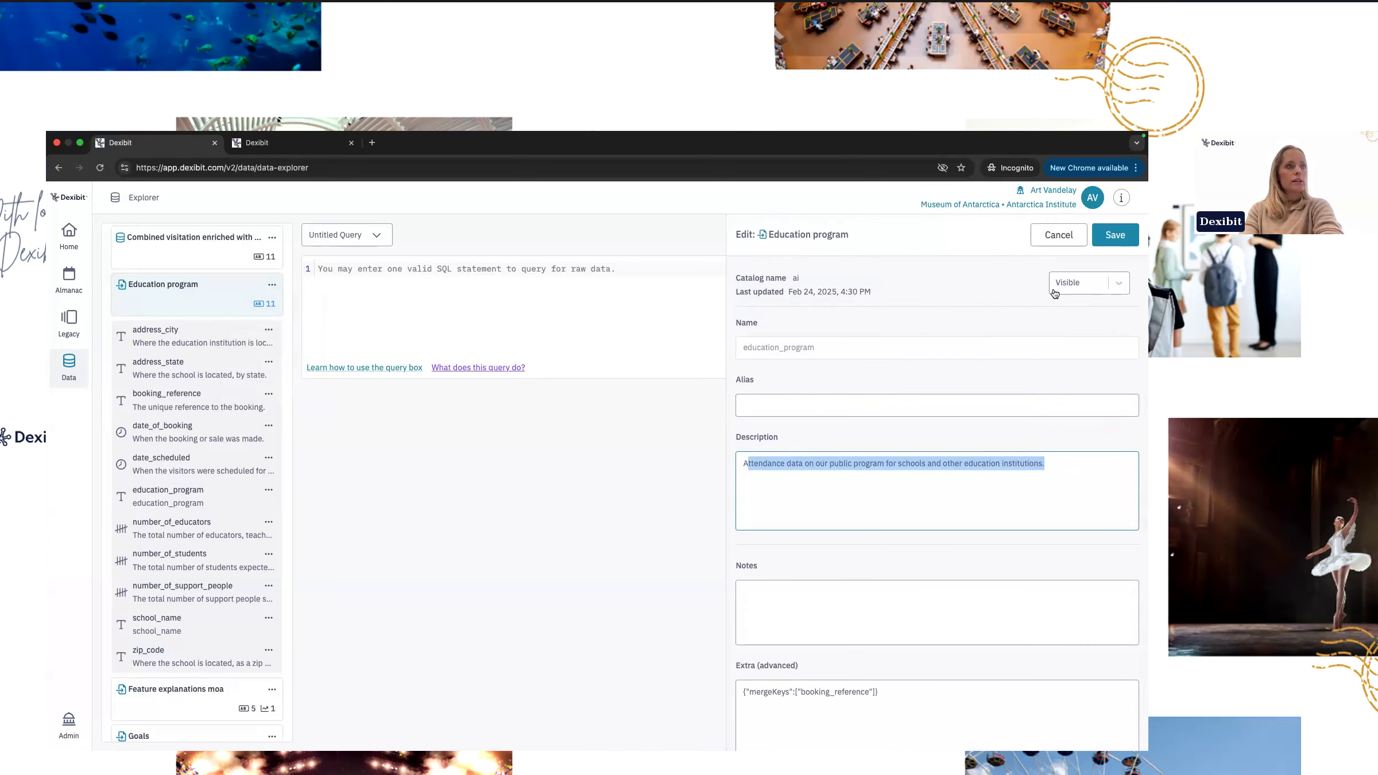
click(1054, 234)
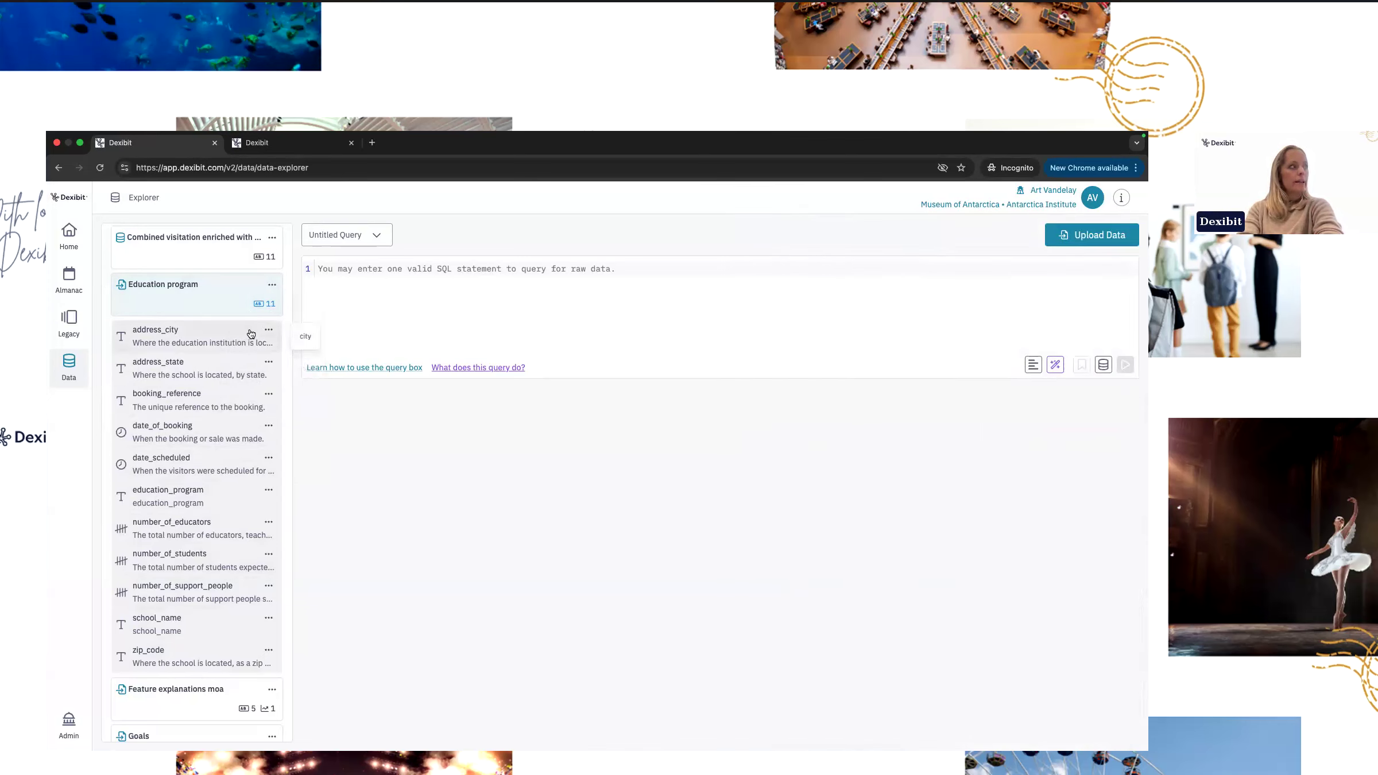
Clear the description of the address_city field in Education program and try to save it empty.
click(268, 329)
click(244, 358)
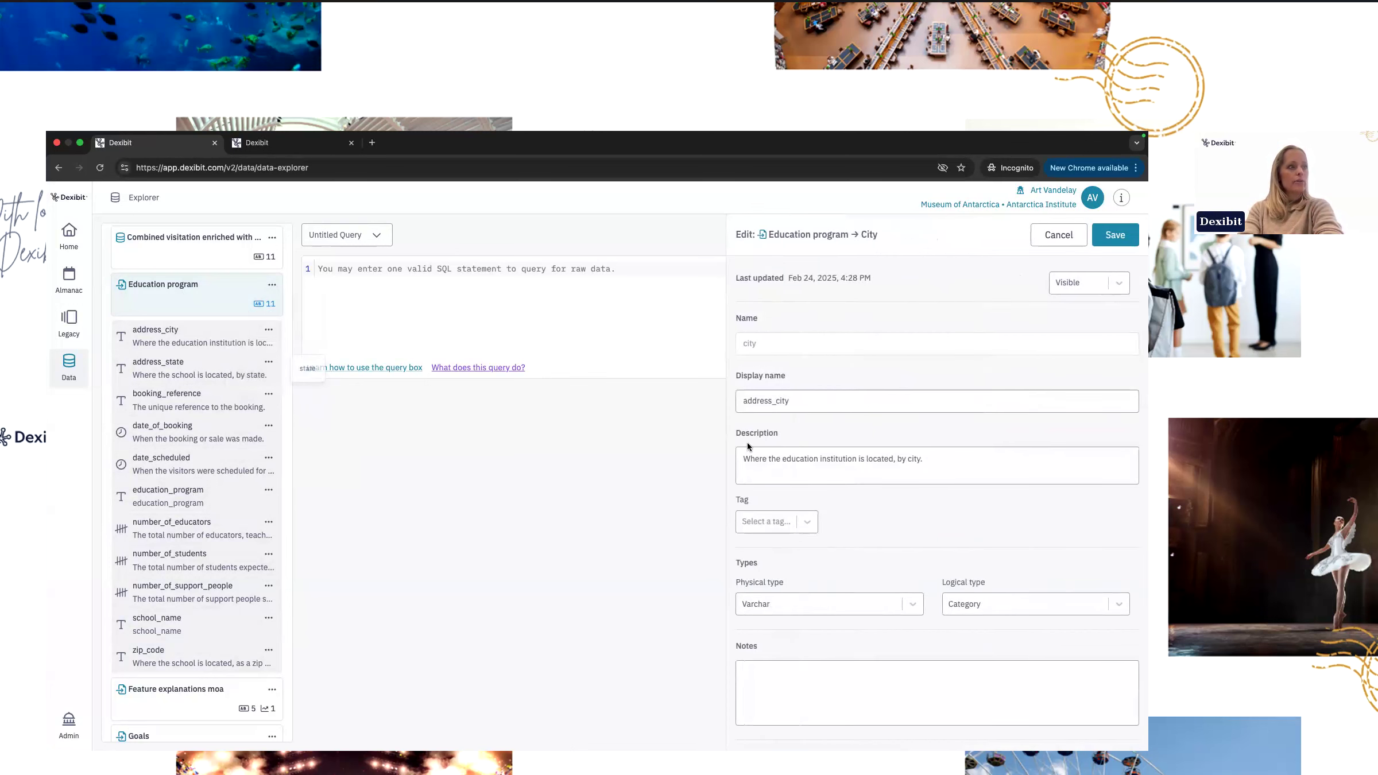
click(771, 458)
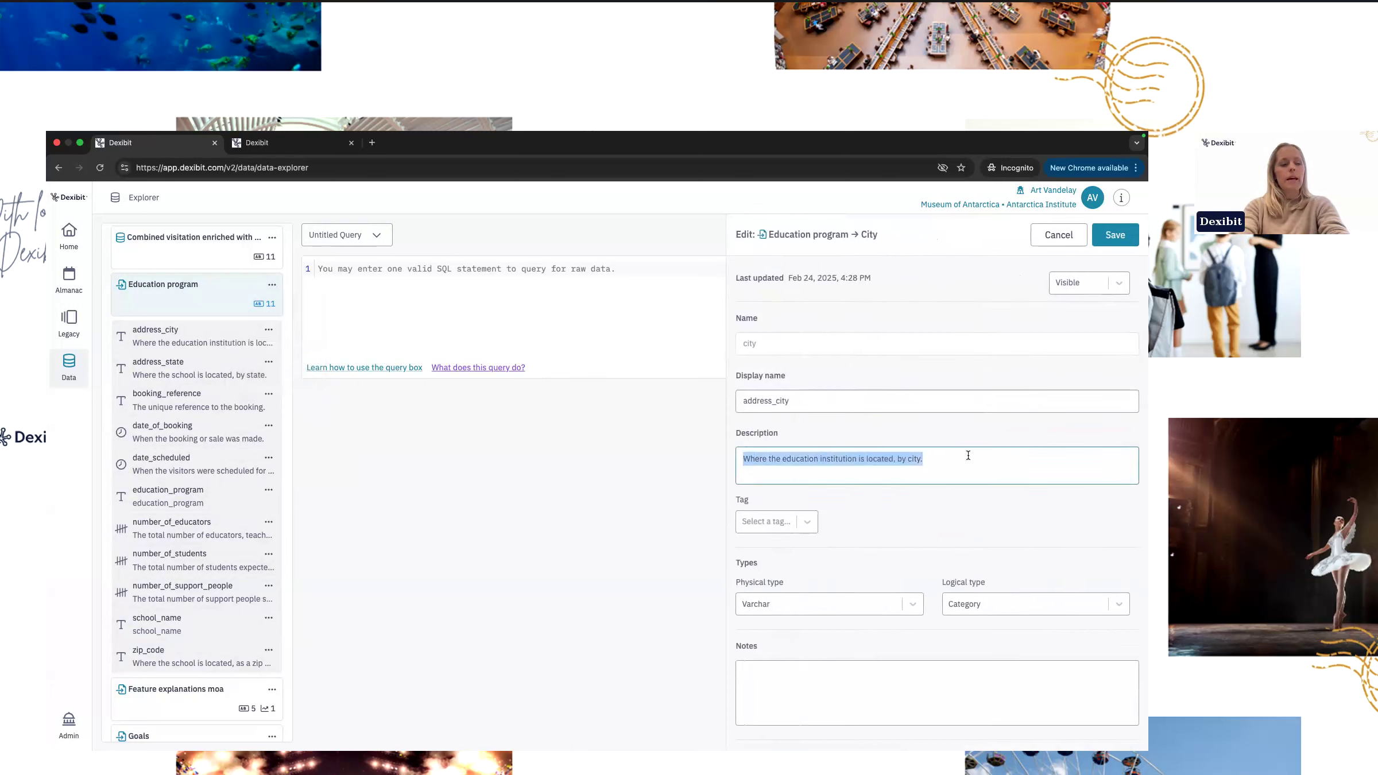
key(BackSpace)
click(1116, 237)
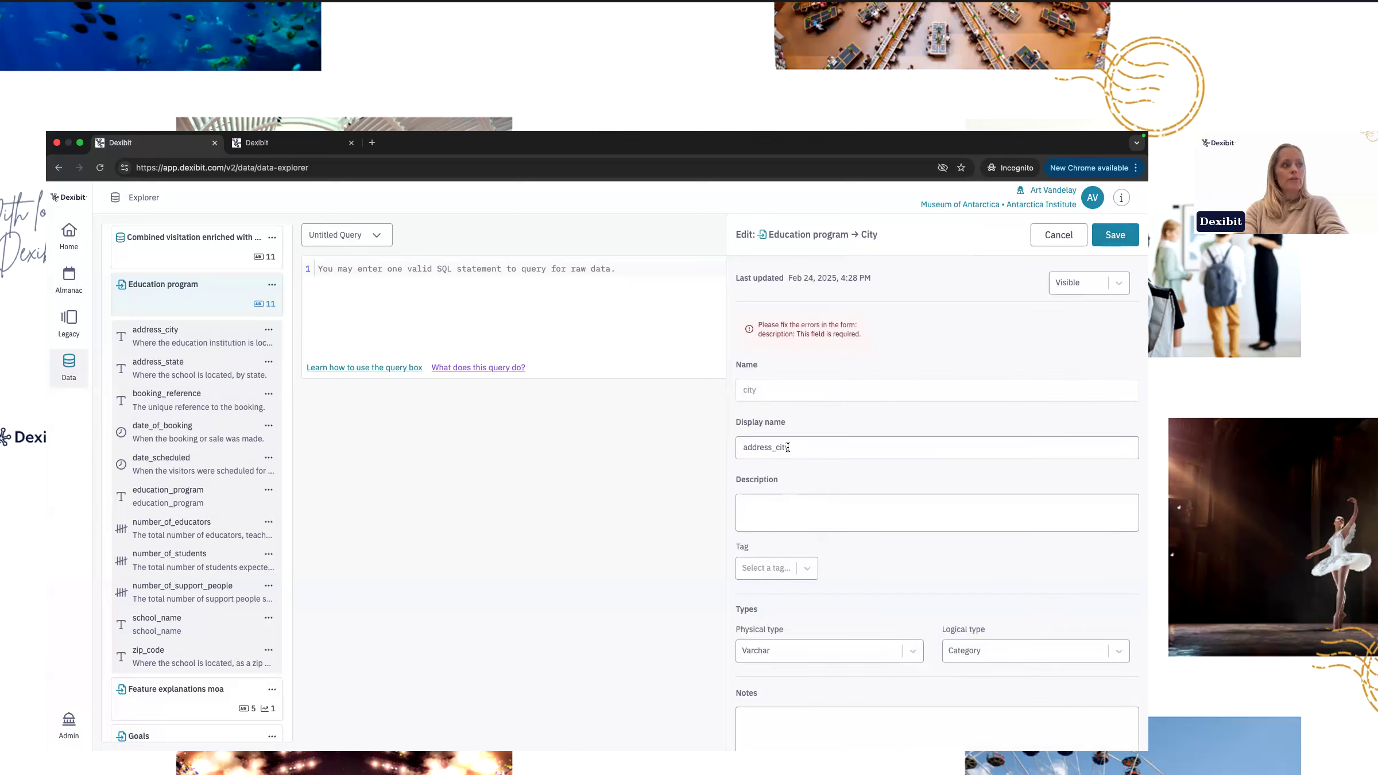
Copy the field's display name into its description as address_city and save the field.
double_click(821, 452)
key(ctrl+c)
click(803, 504)
key(ctrl+v)
click(1109, 240)
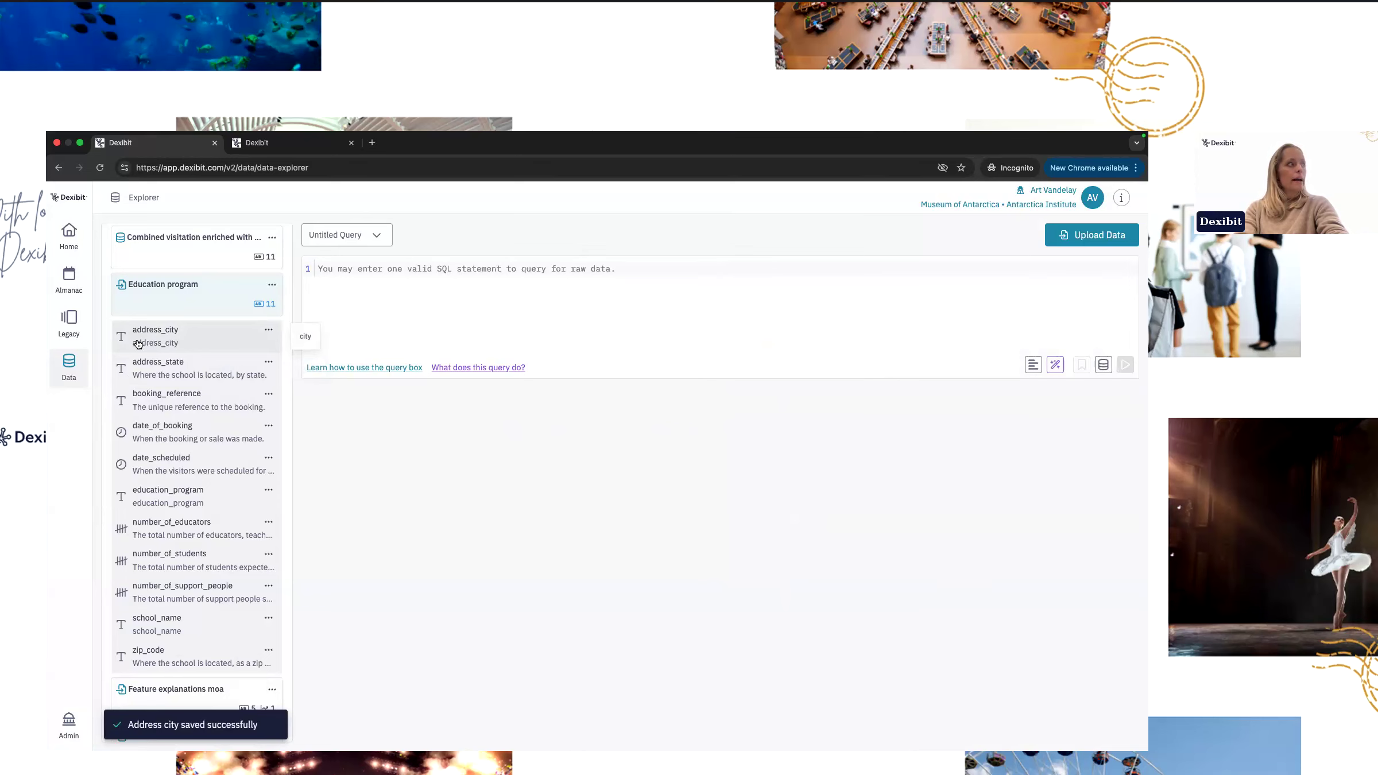
Reopen address_city, check its visibility options, and replace its description with "Where the school is located, by town or city.".
click(269, 332)
click(263, 363)
click(818, 462)
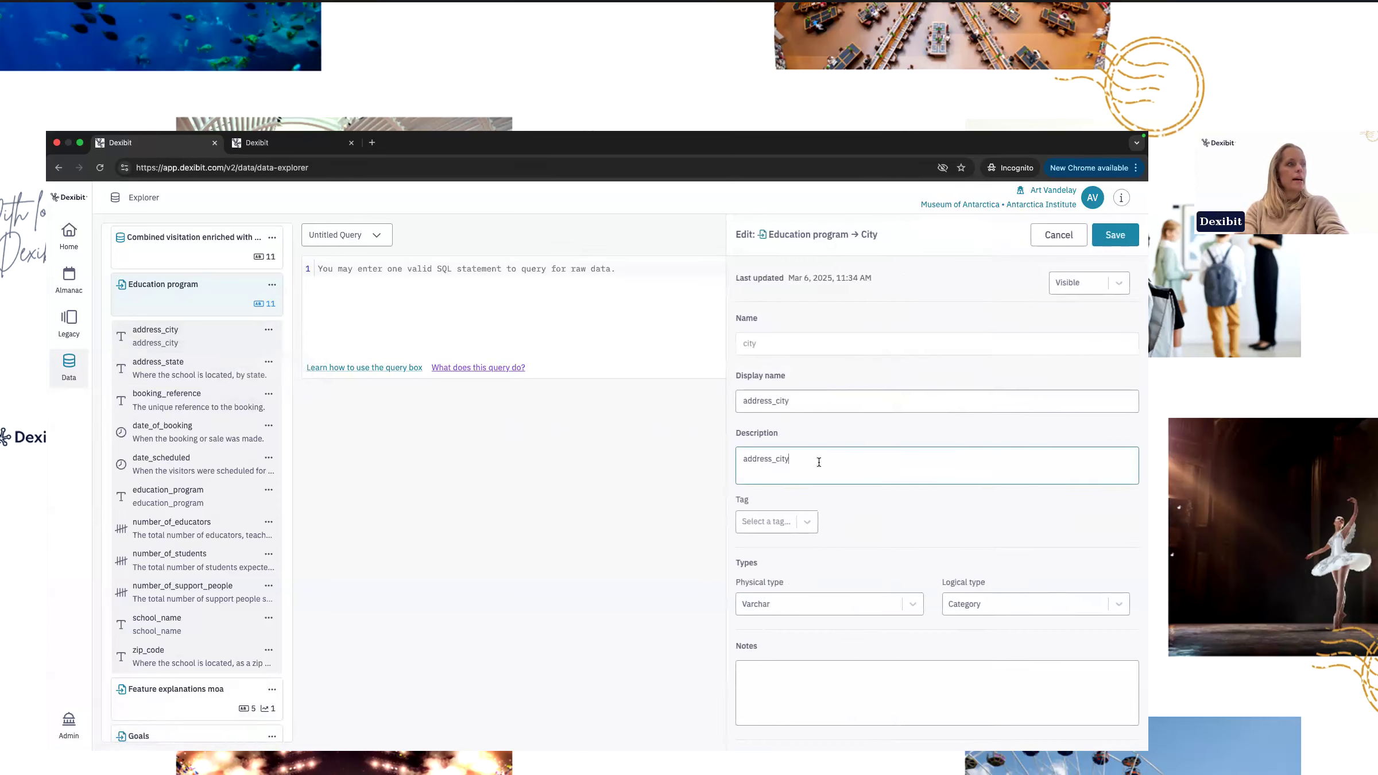
key(super+a)
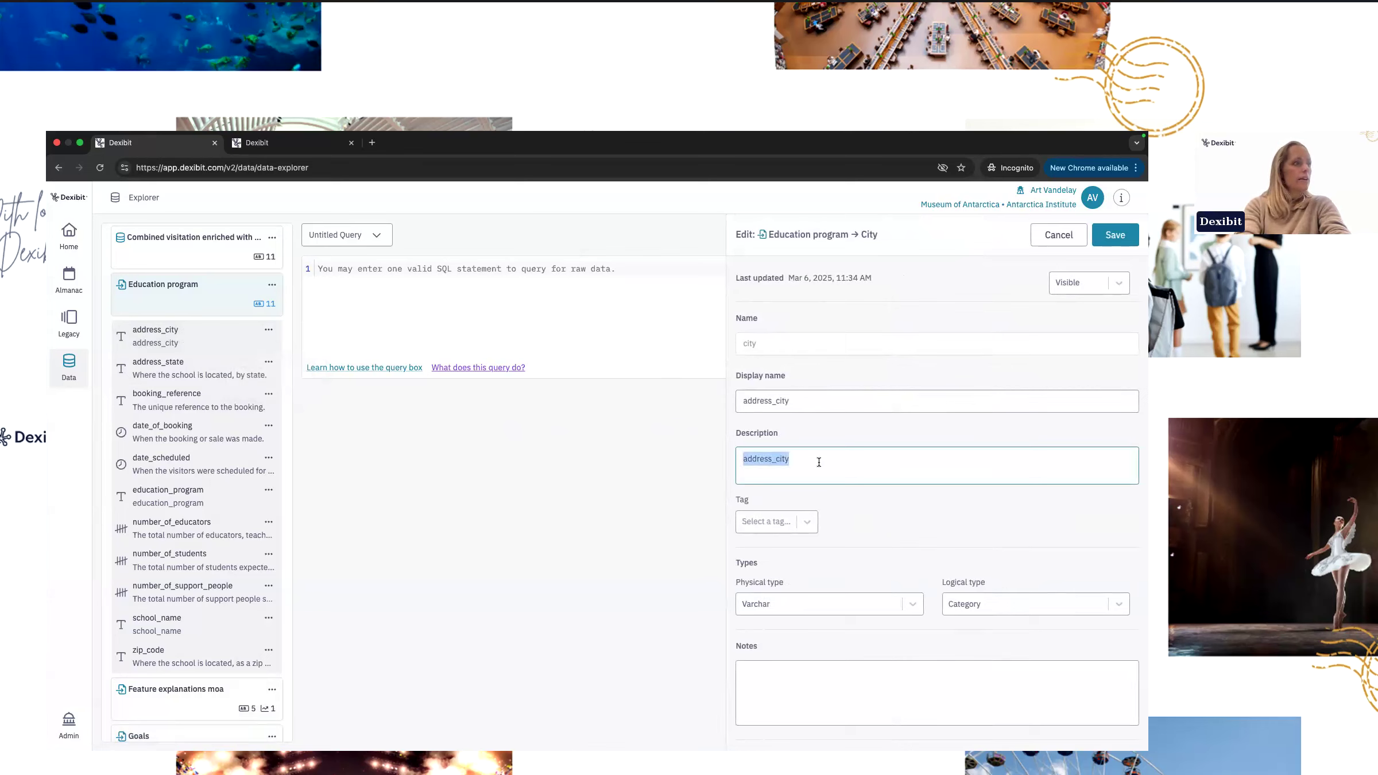
click(269, 329)
click(241, 359)
click(770, 463)
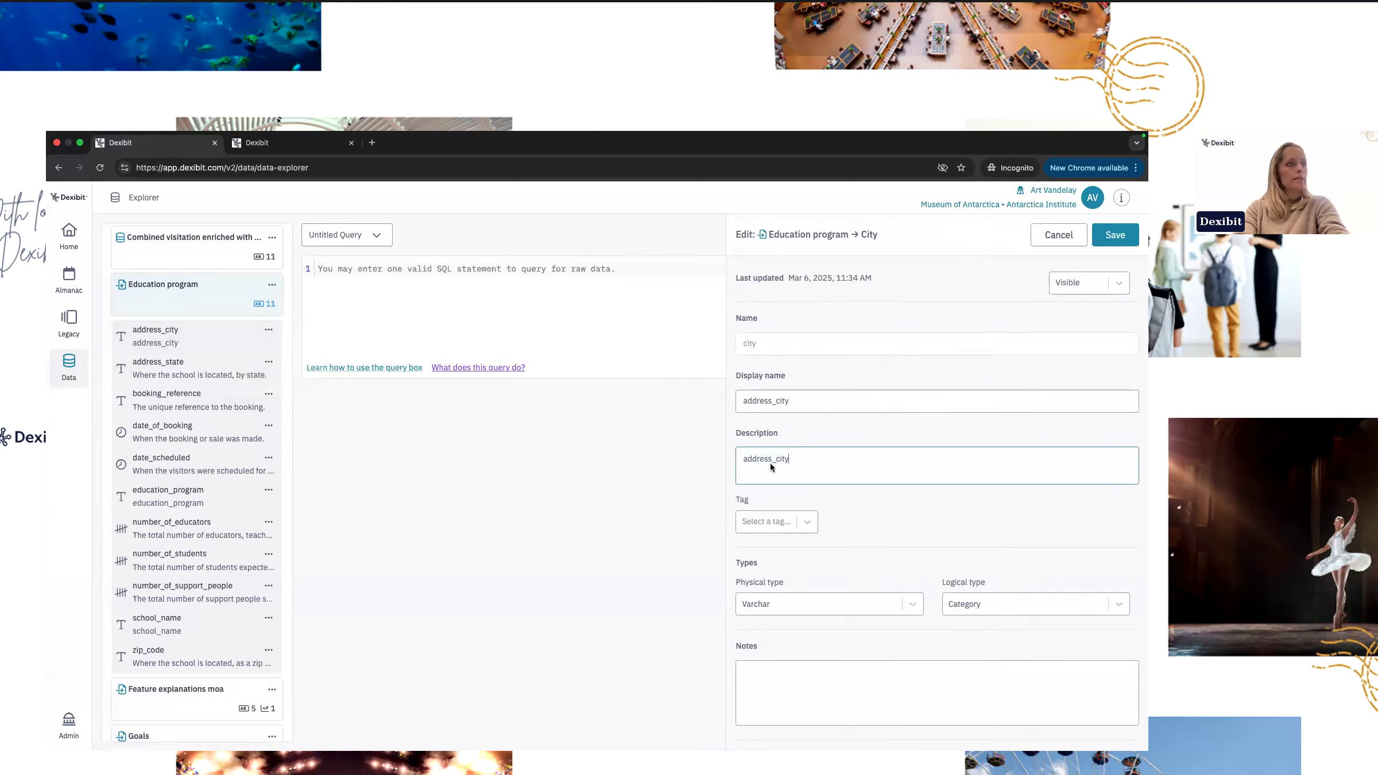
click(1075, 293)
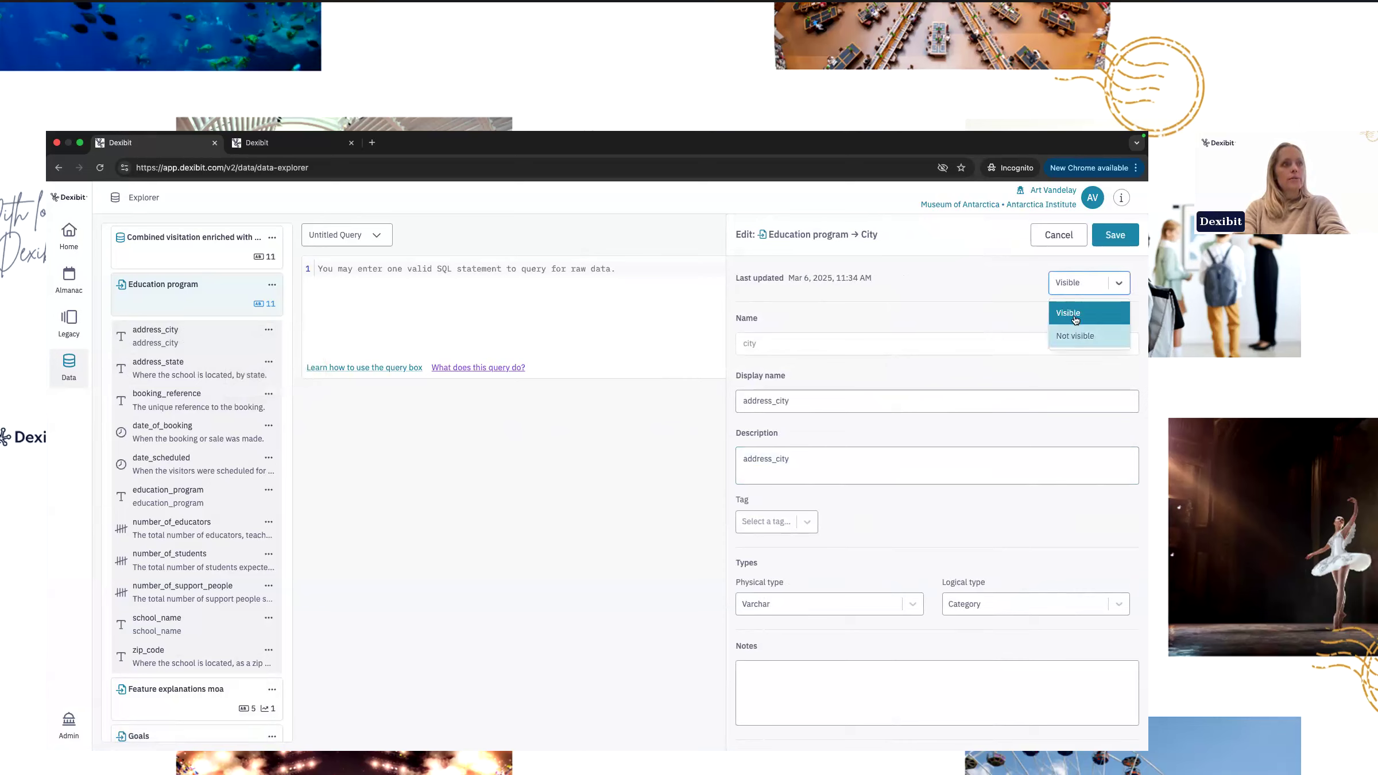
click(872, 455)
key(ctrl+a)
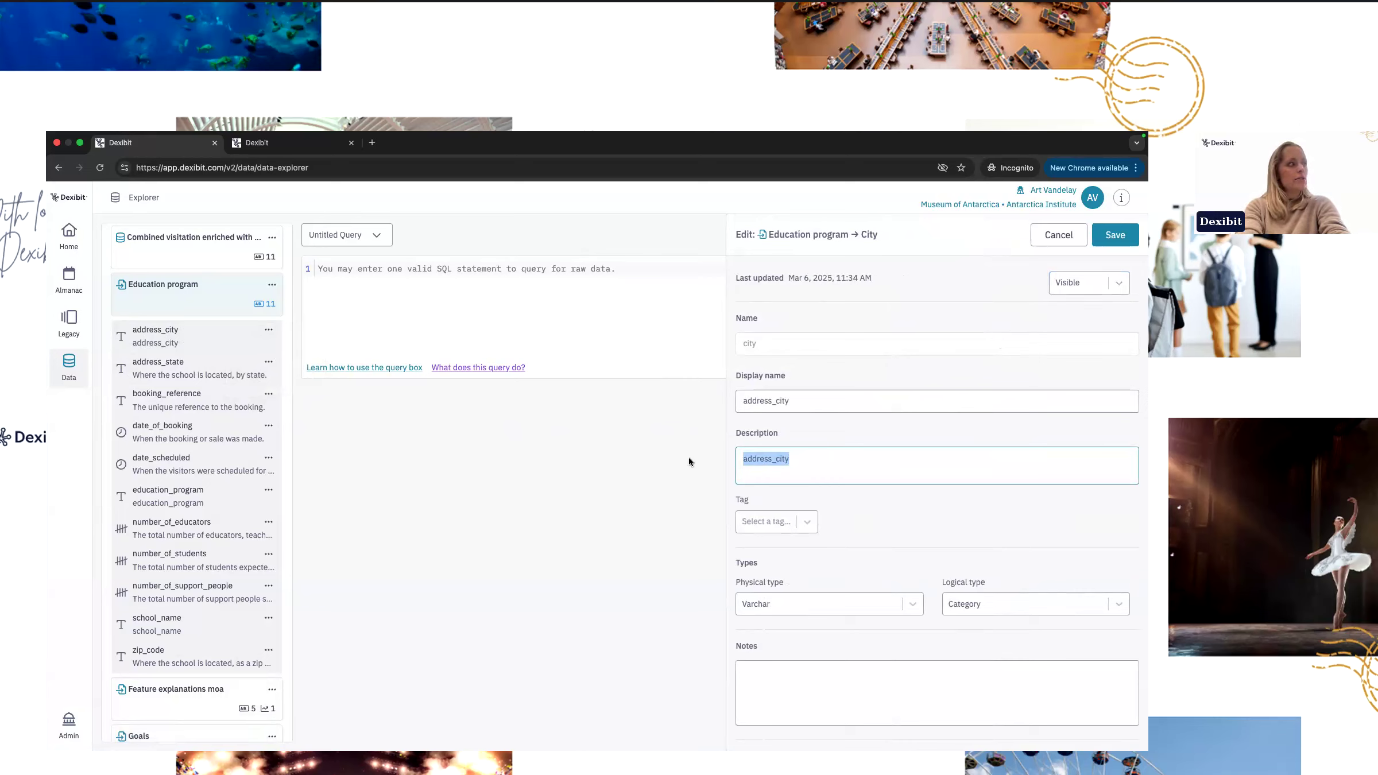
text(Where the schoo)
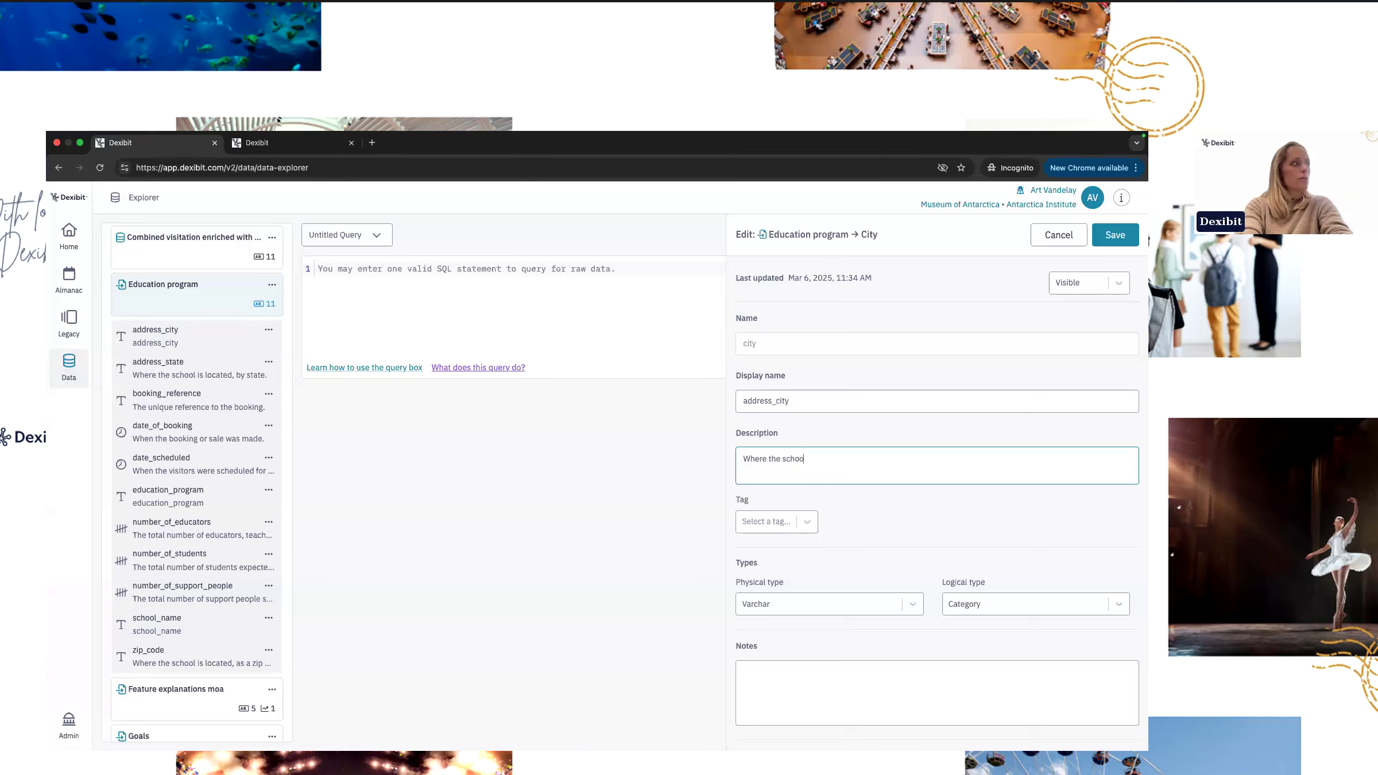
text(l is locate)
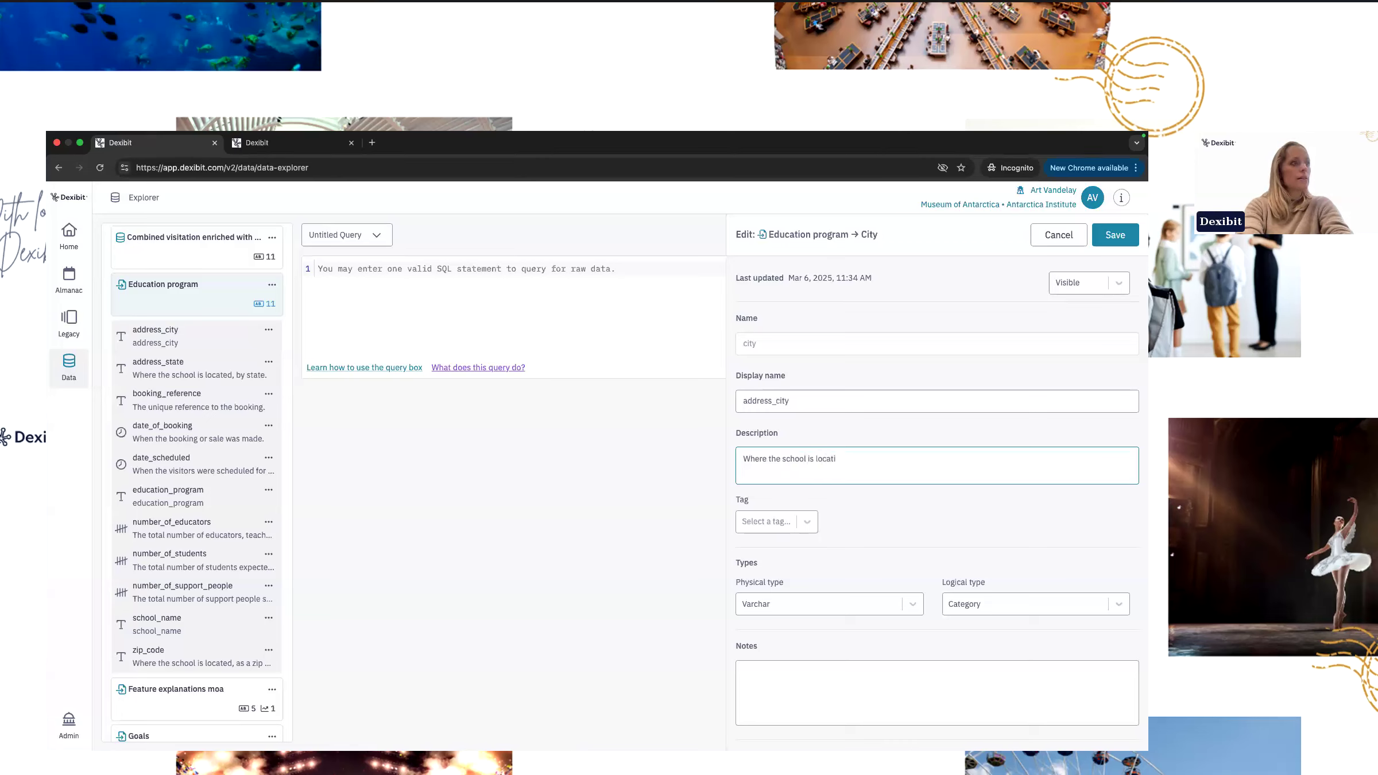
text(d, by tow)
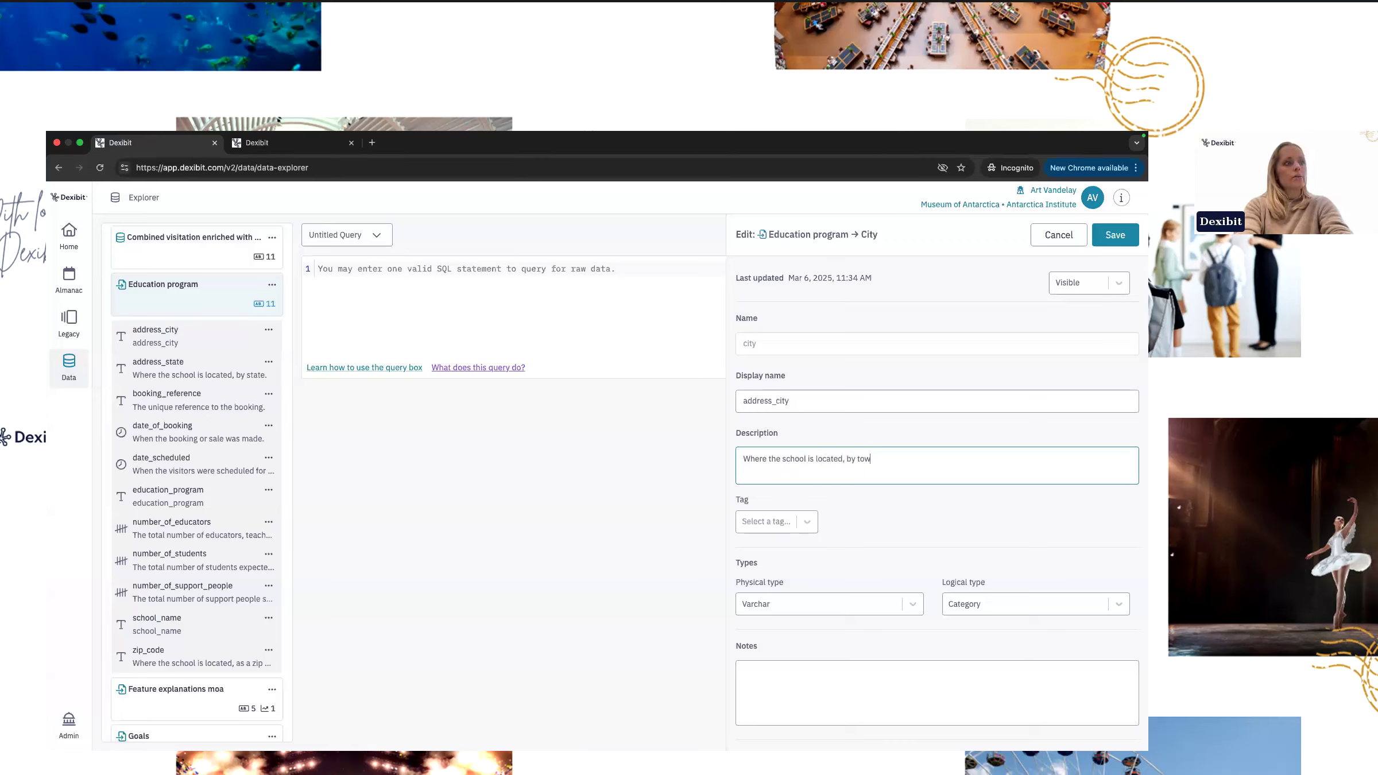
text(n or city.)
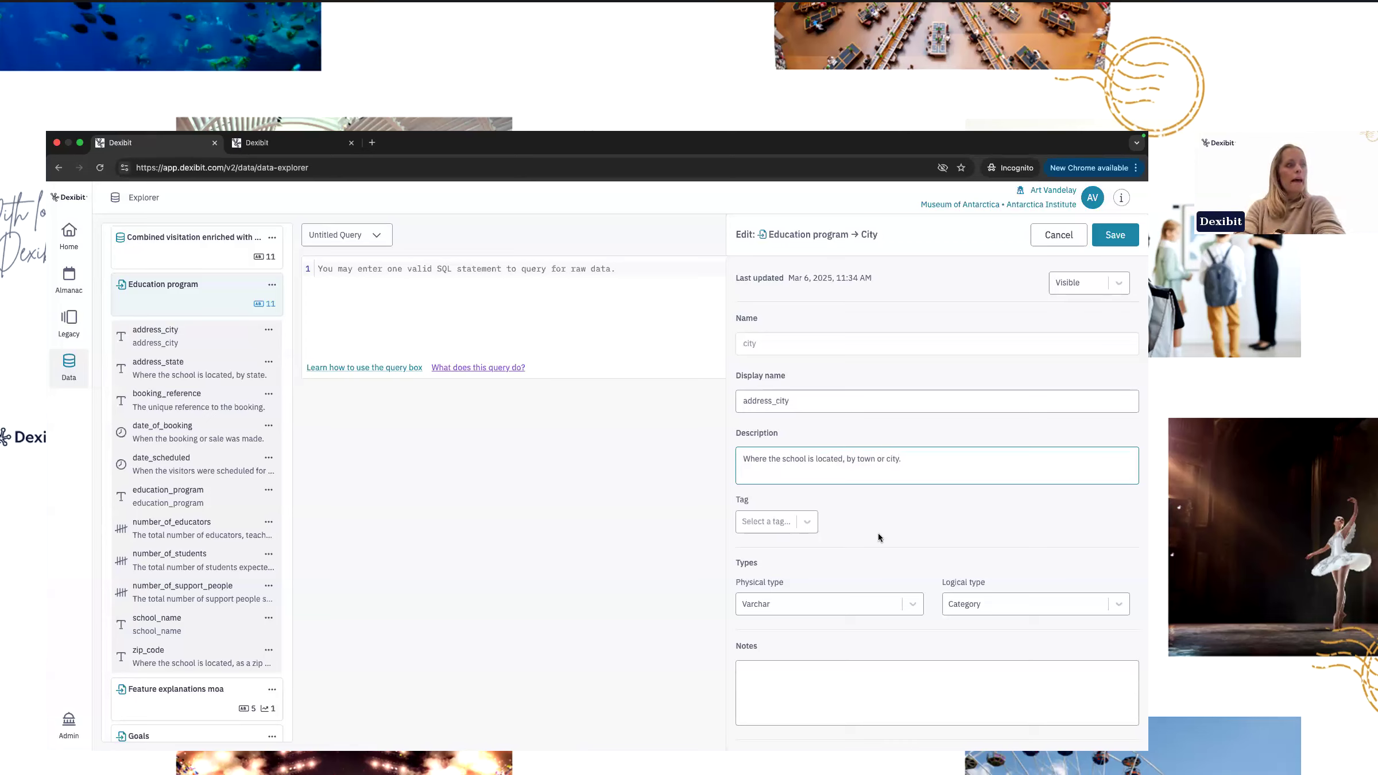
Examine the tag options for address_city, tag it as Transformed and inspect the Transformed query field.
click(813, 532)
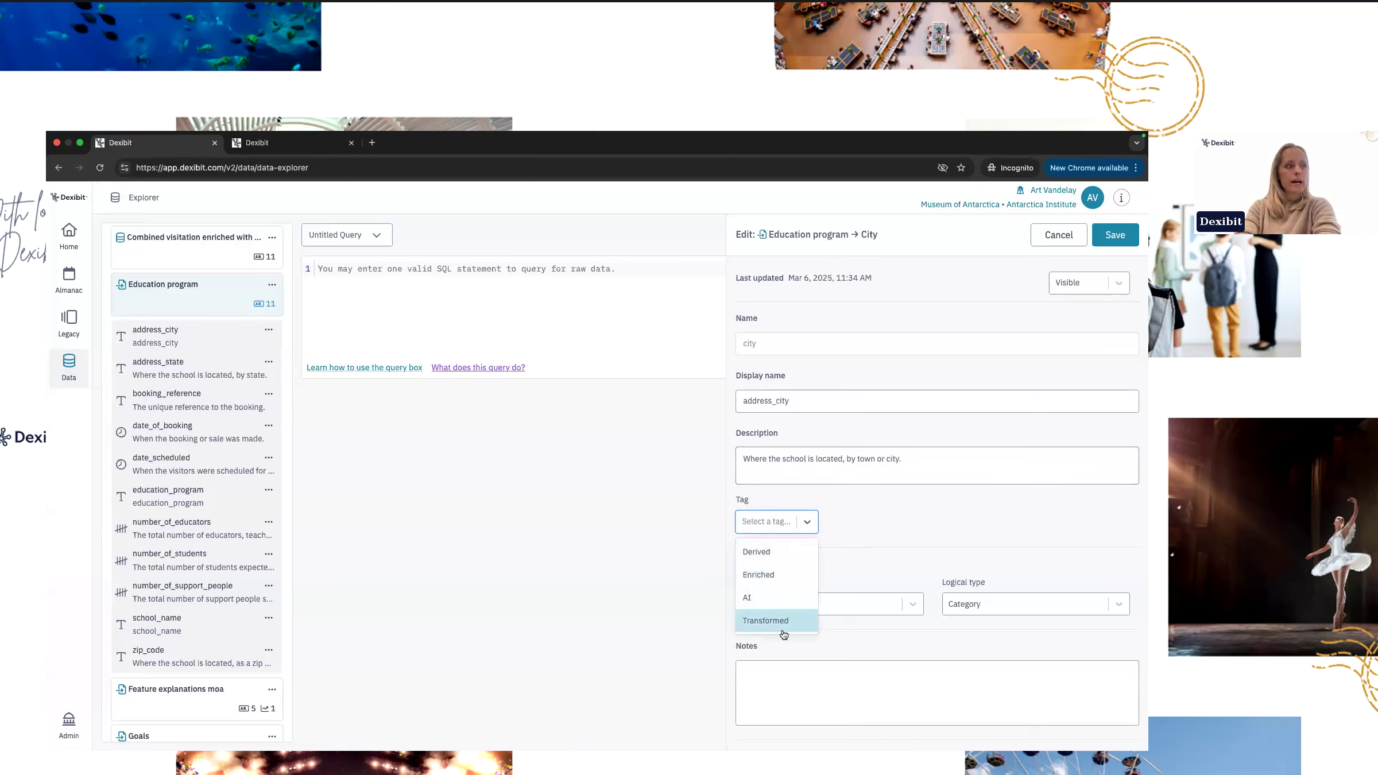
click(915, 535)
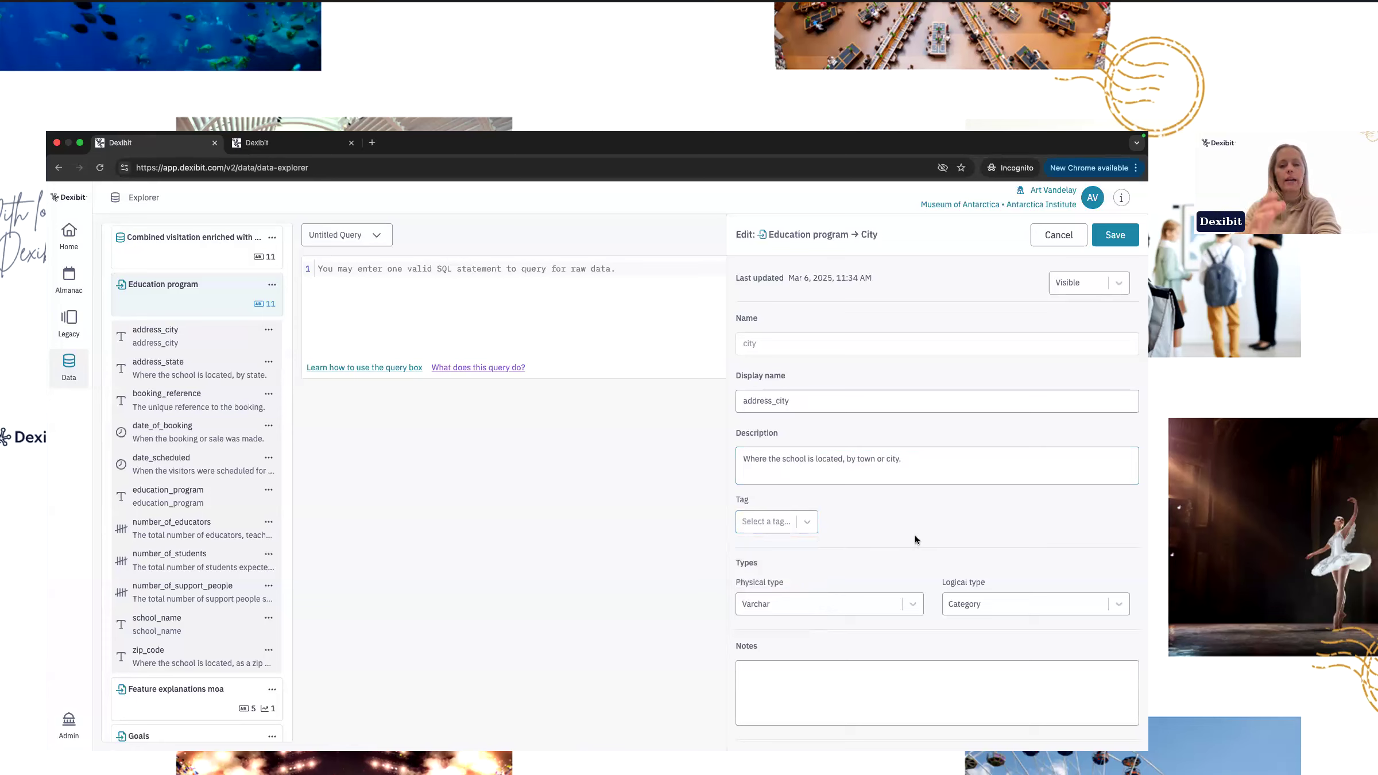
click(784, 521)
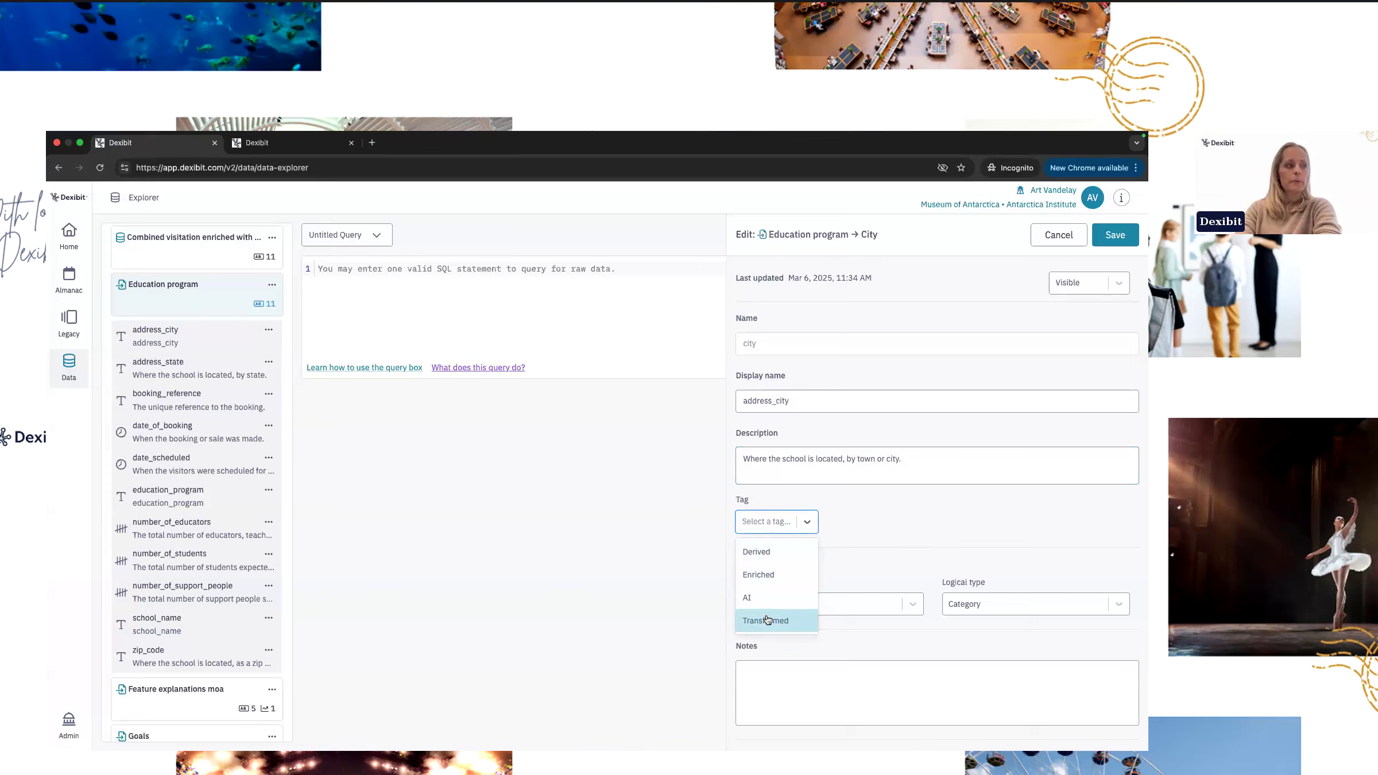
click(849, 546)
scroll(803, 517, down, 1)
click(775, 477)
click(769, 575)
scroll(772, 574, down, 3)
click(782, 544)
scroll(889, 581, up, 3)
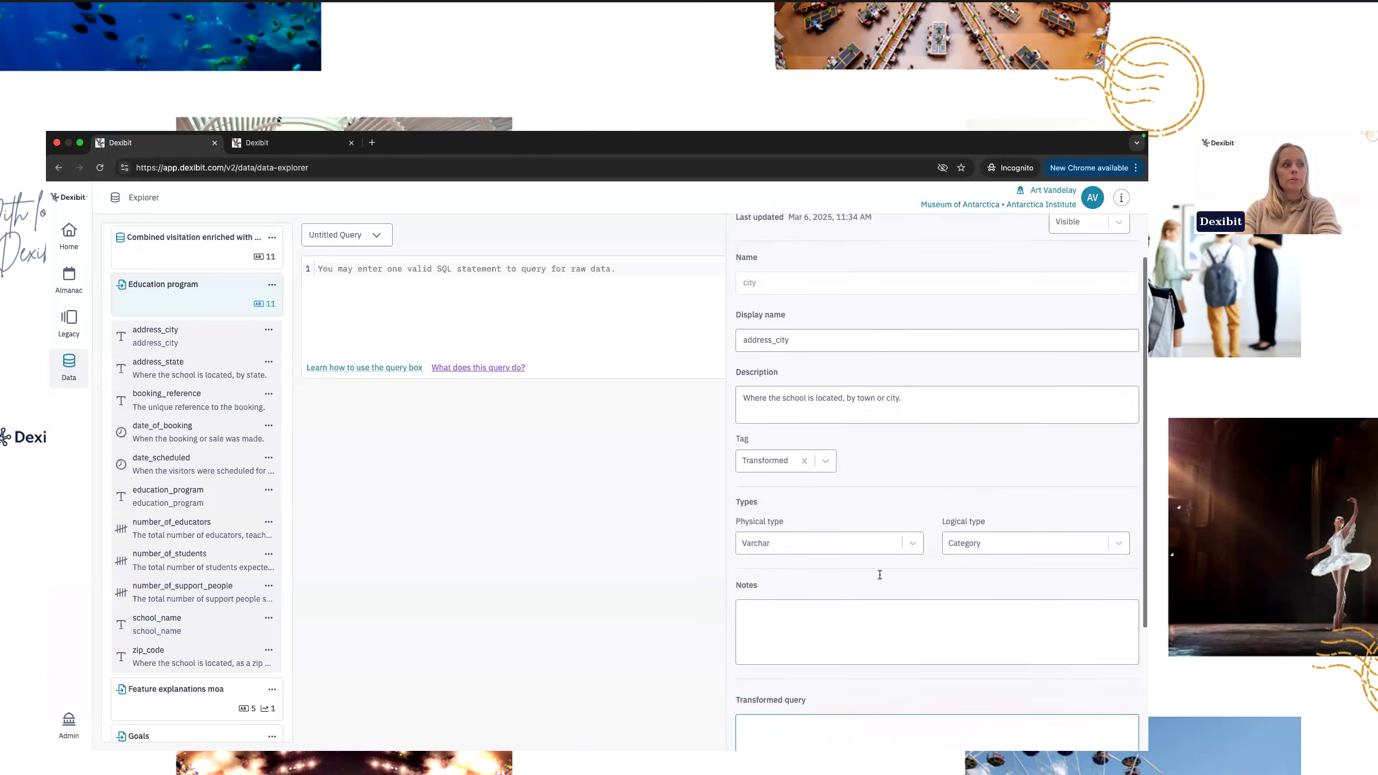
Check the physical type options for address_city, then remove its Transformed tag and save the field.
click(858, 574)
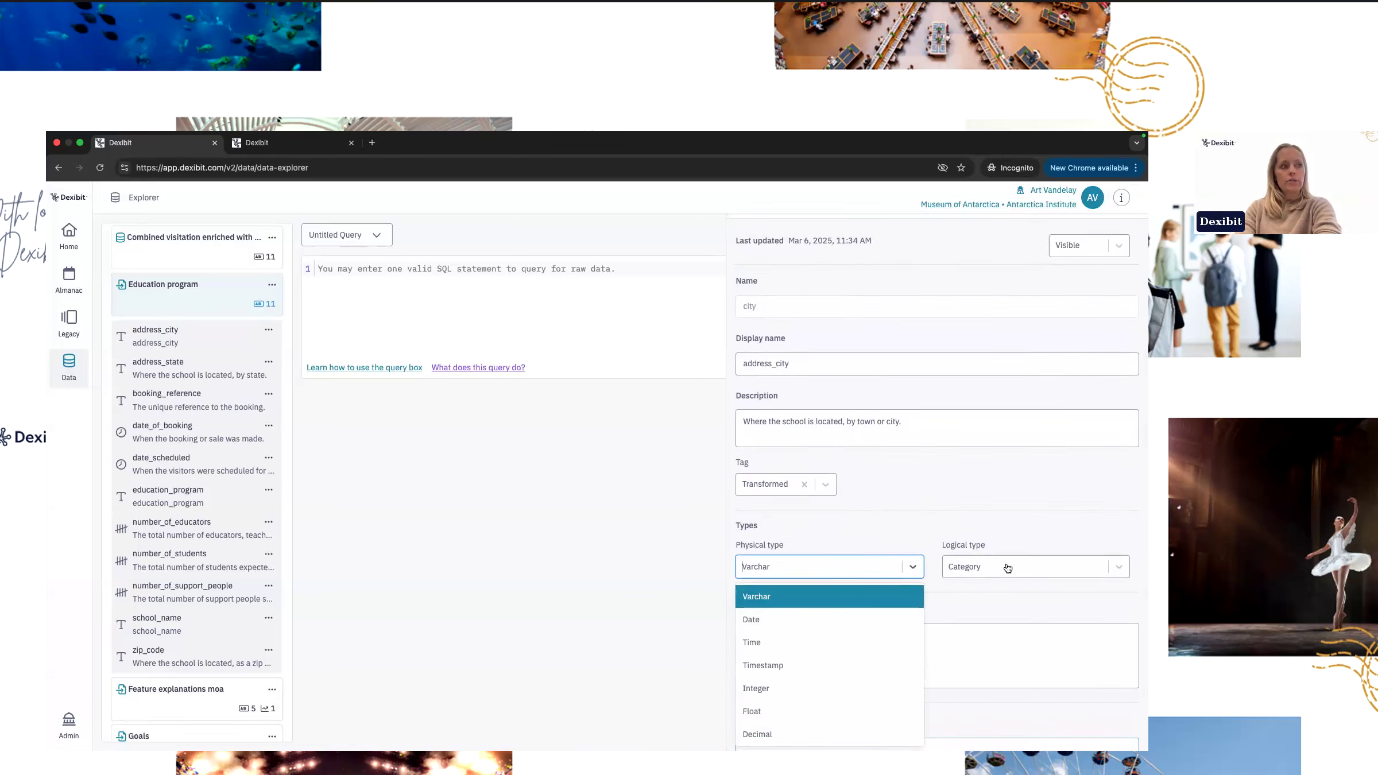
click(964, 572)
click(922, 513)
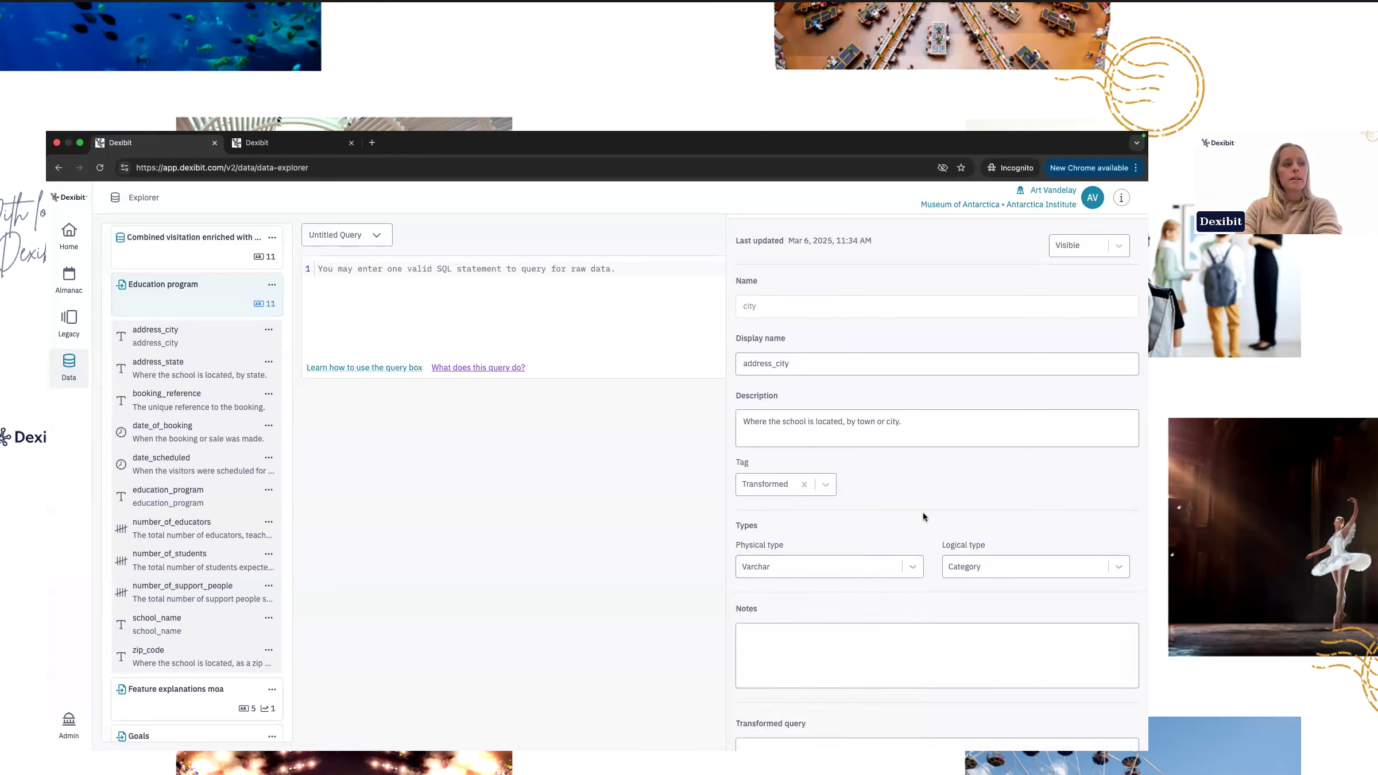
scroll(923, 516, up, 1)
scroll(922, 512, up, 1)
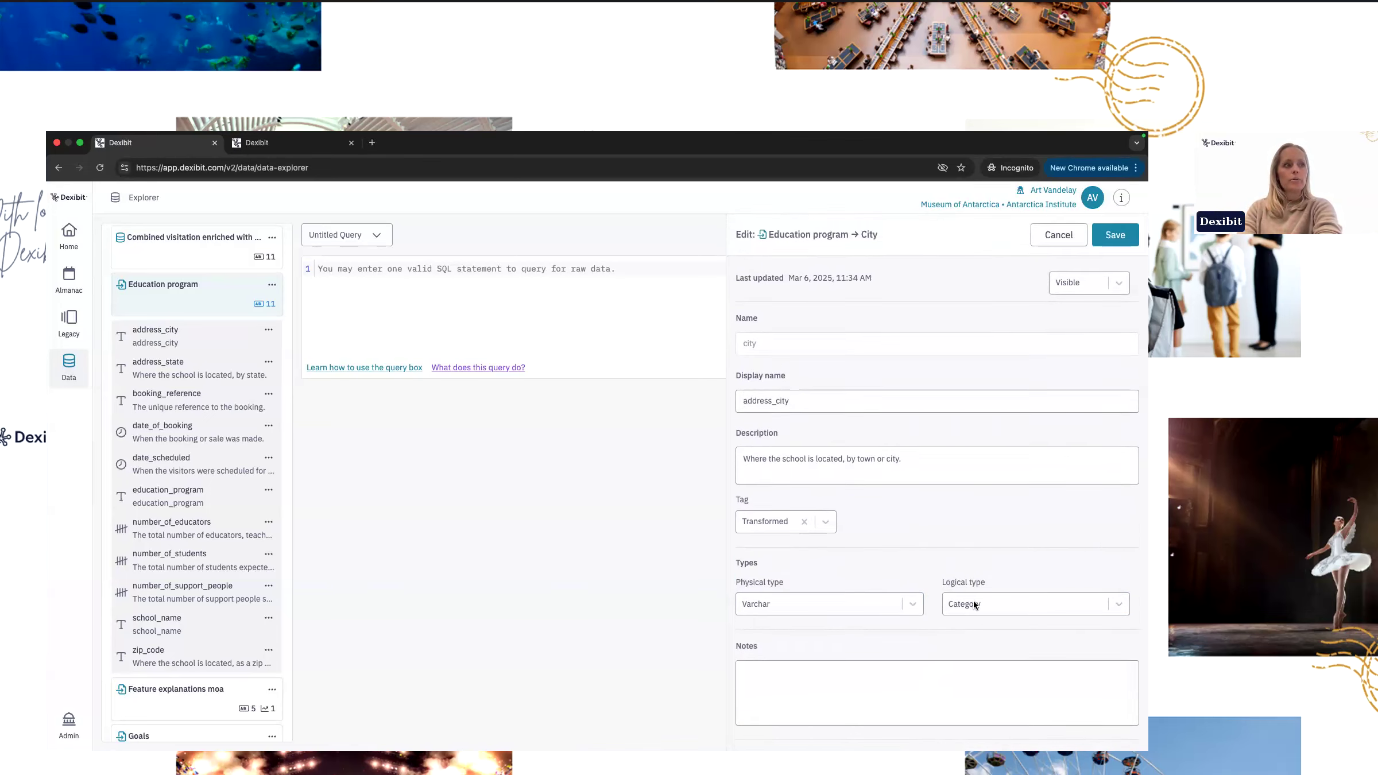
click(805, 522)
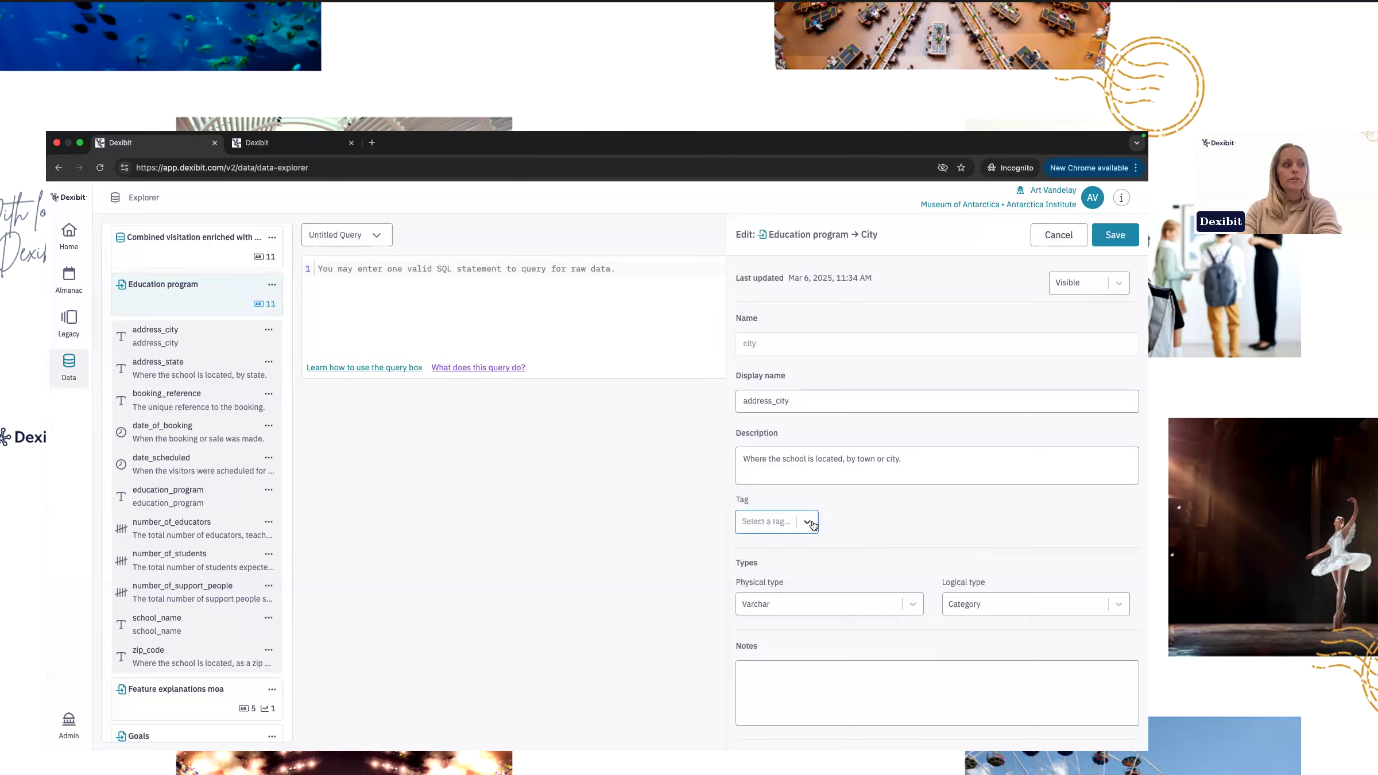
click(1122, 237)
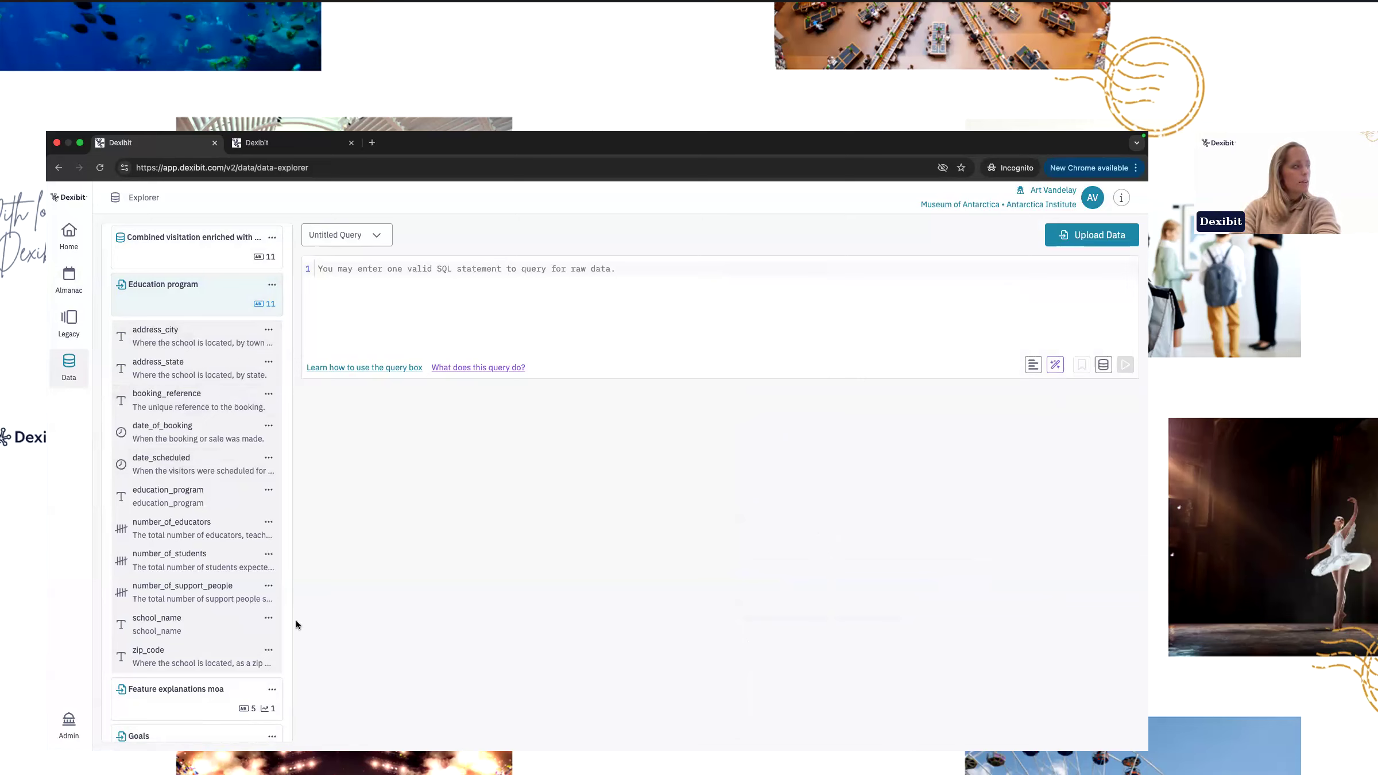
Replace the school_name field's description with "The name of the education institution that the reservation belongs to" and save the field.
click(268, 618)
click(242, 646)
click(793, 459)
double_click(792, 459)
text(T)
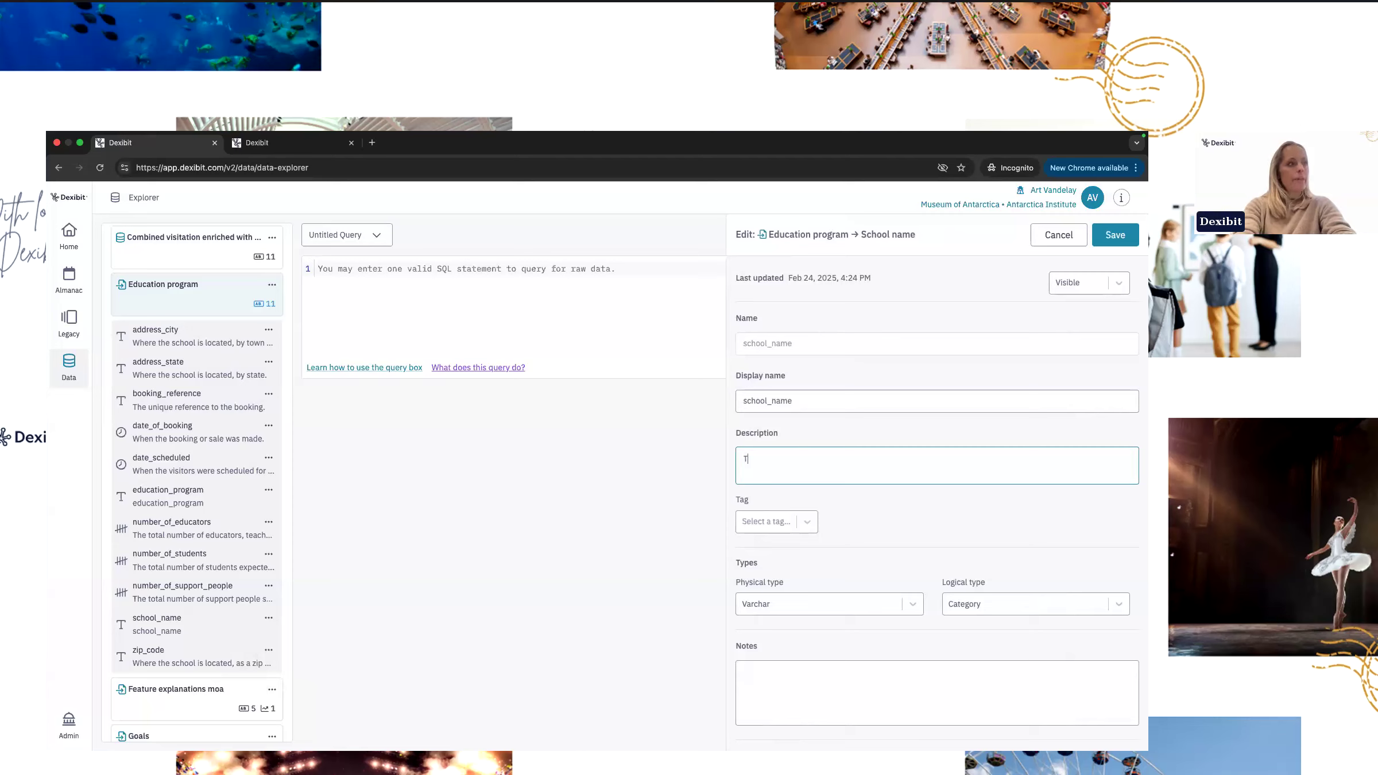
text(he name of the educatio)
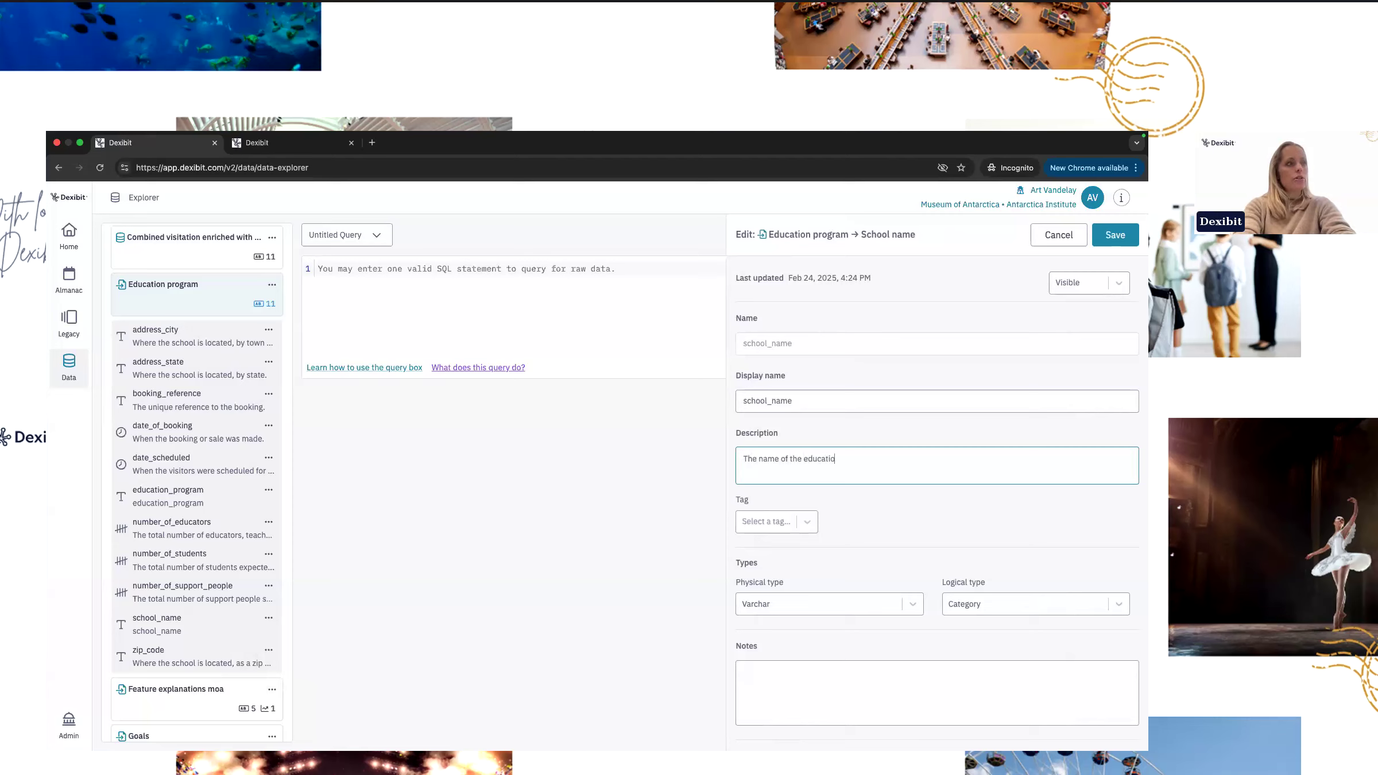
text(n institution)
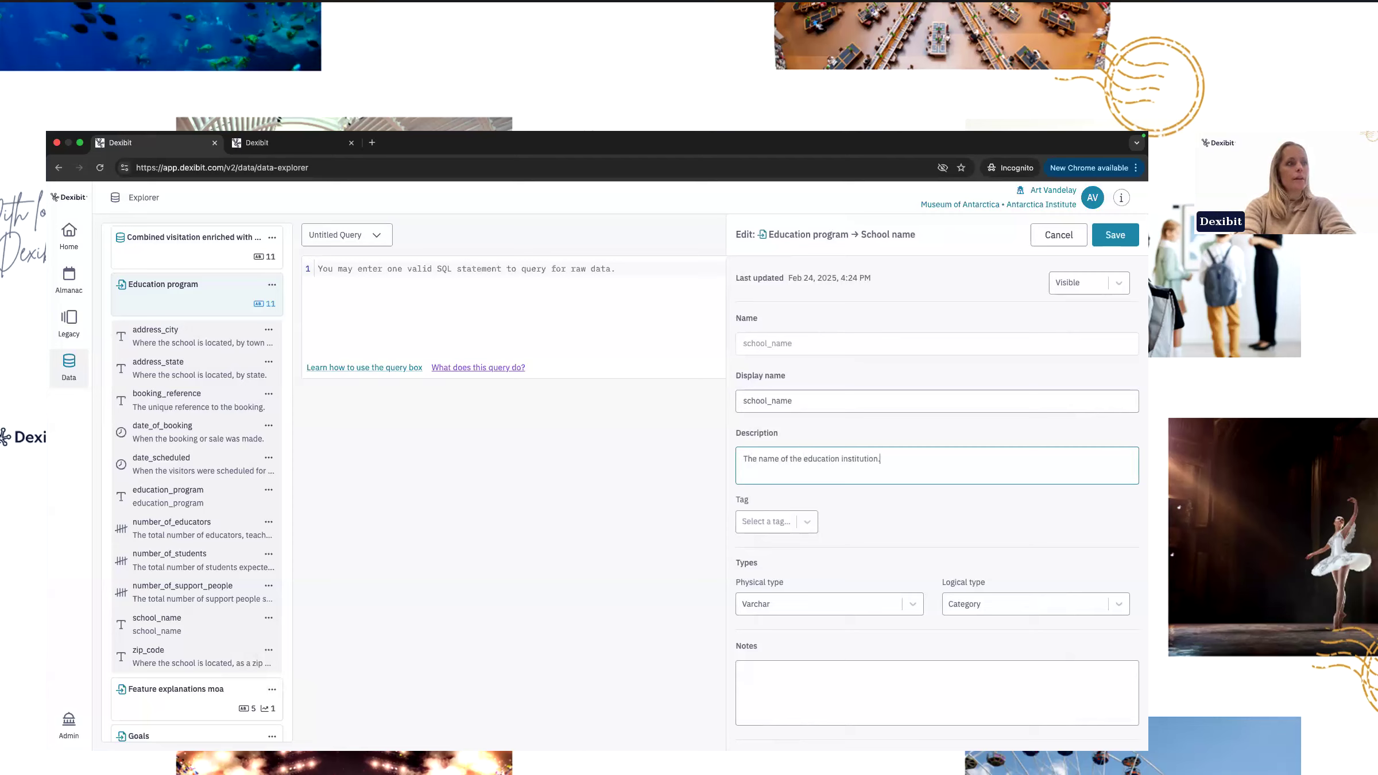
text( that th)
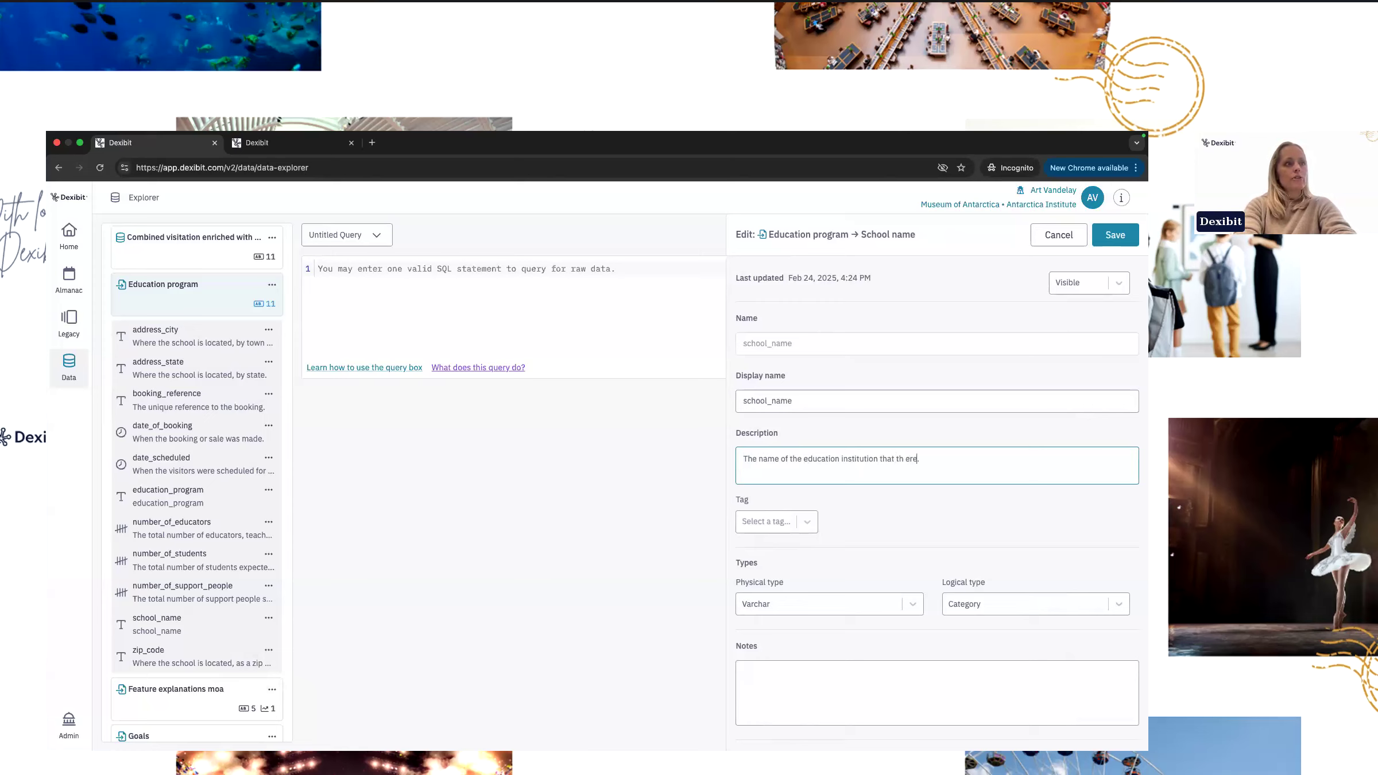
text(e reservation belongs to)
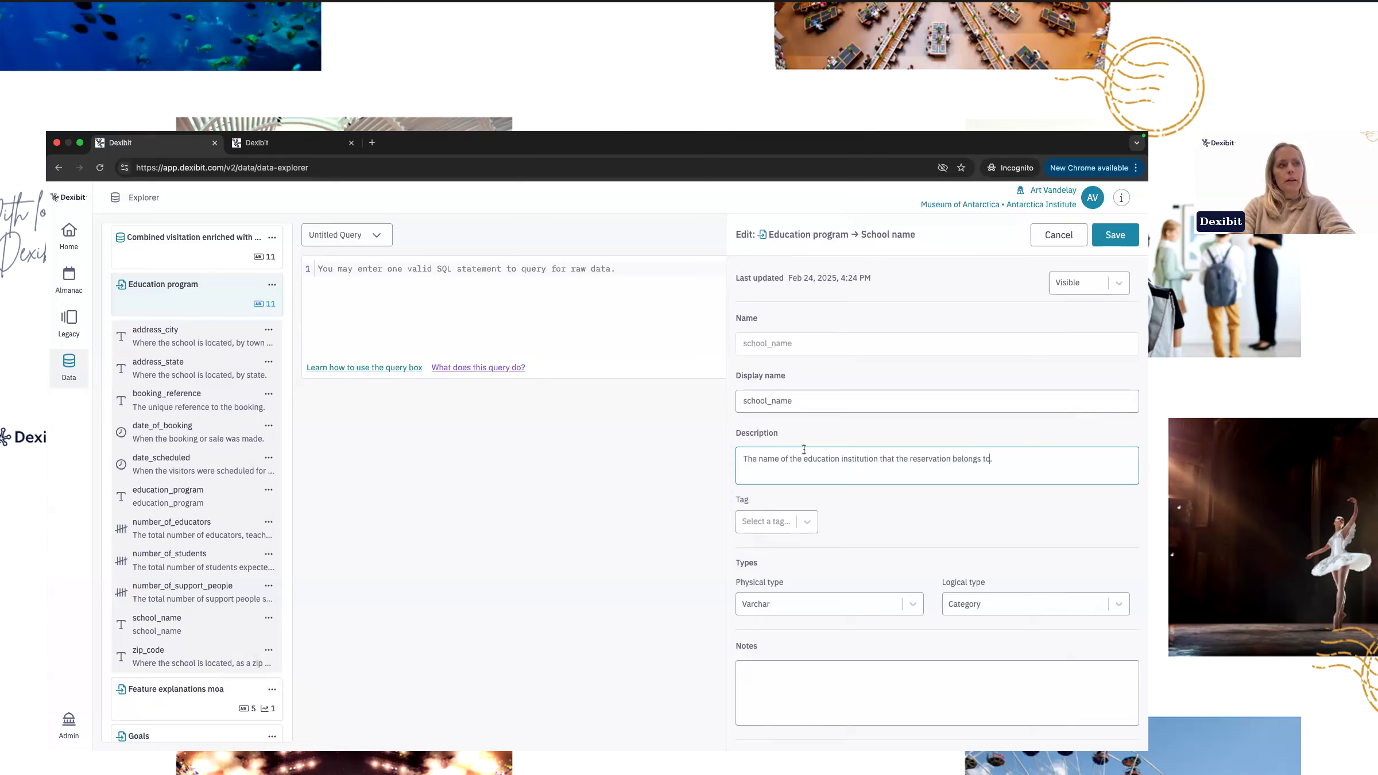
click(1115, 235)
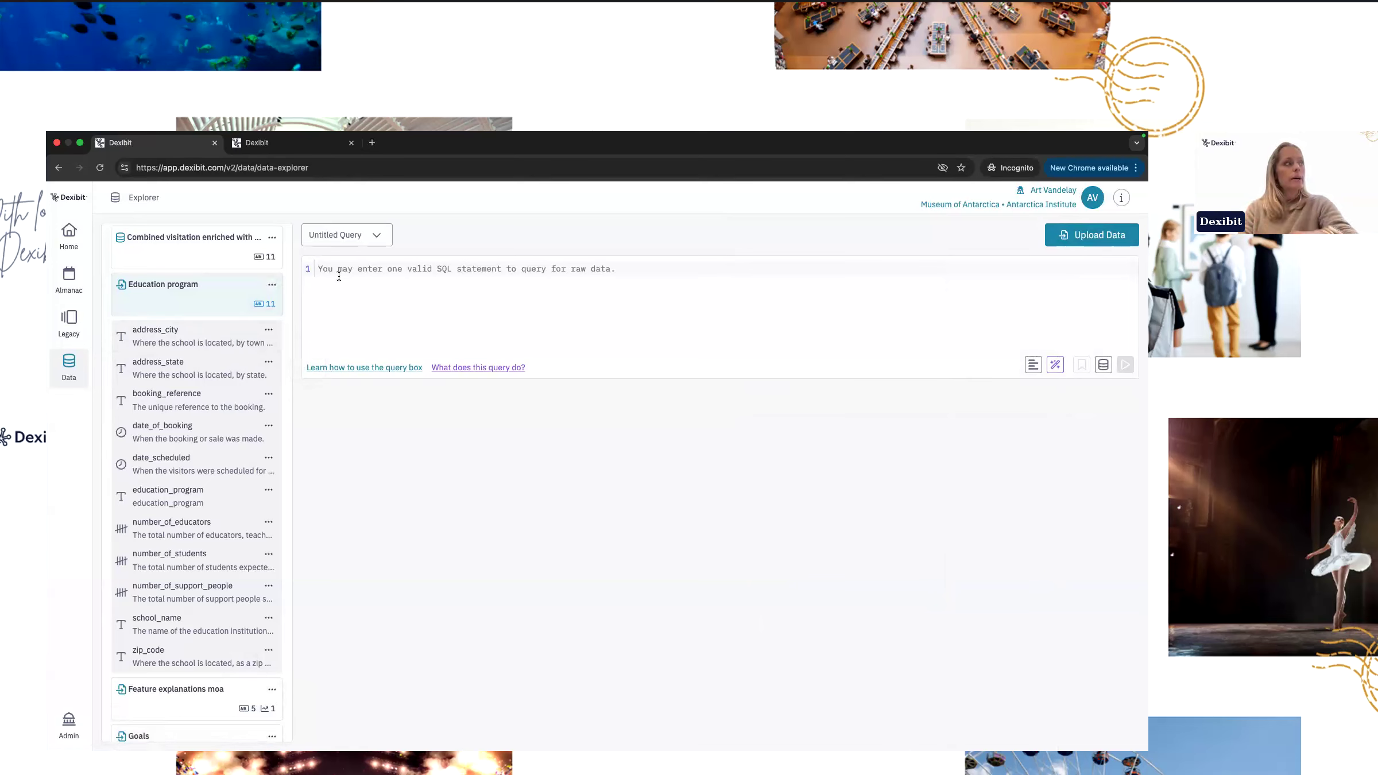
Query the new dataset's raw data by running "select * from education_program limit 10".
text(sele)
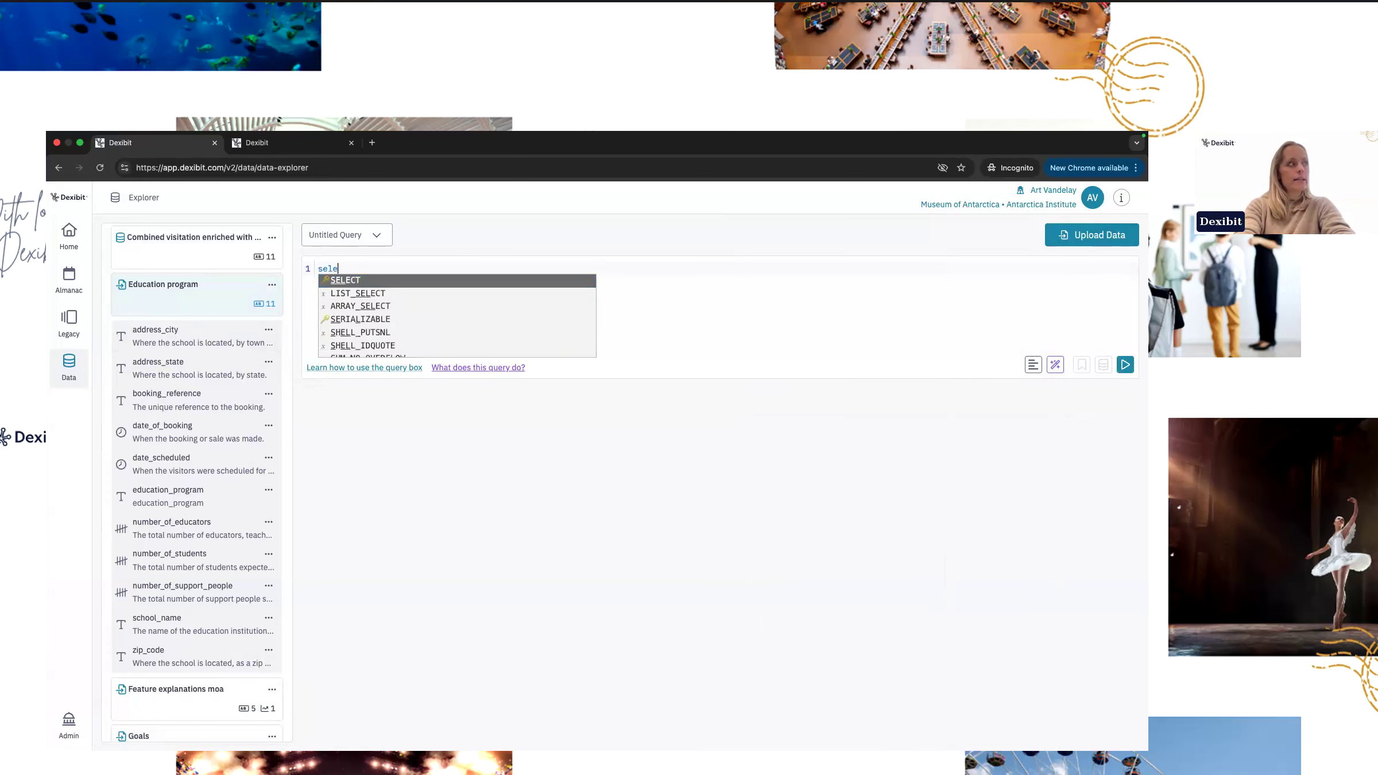
text(ct * from education)
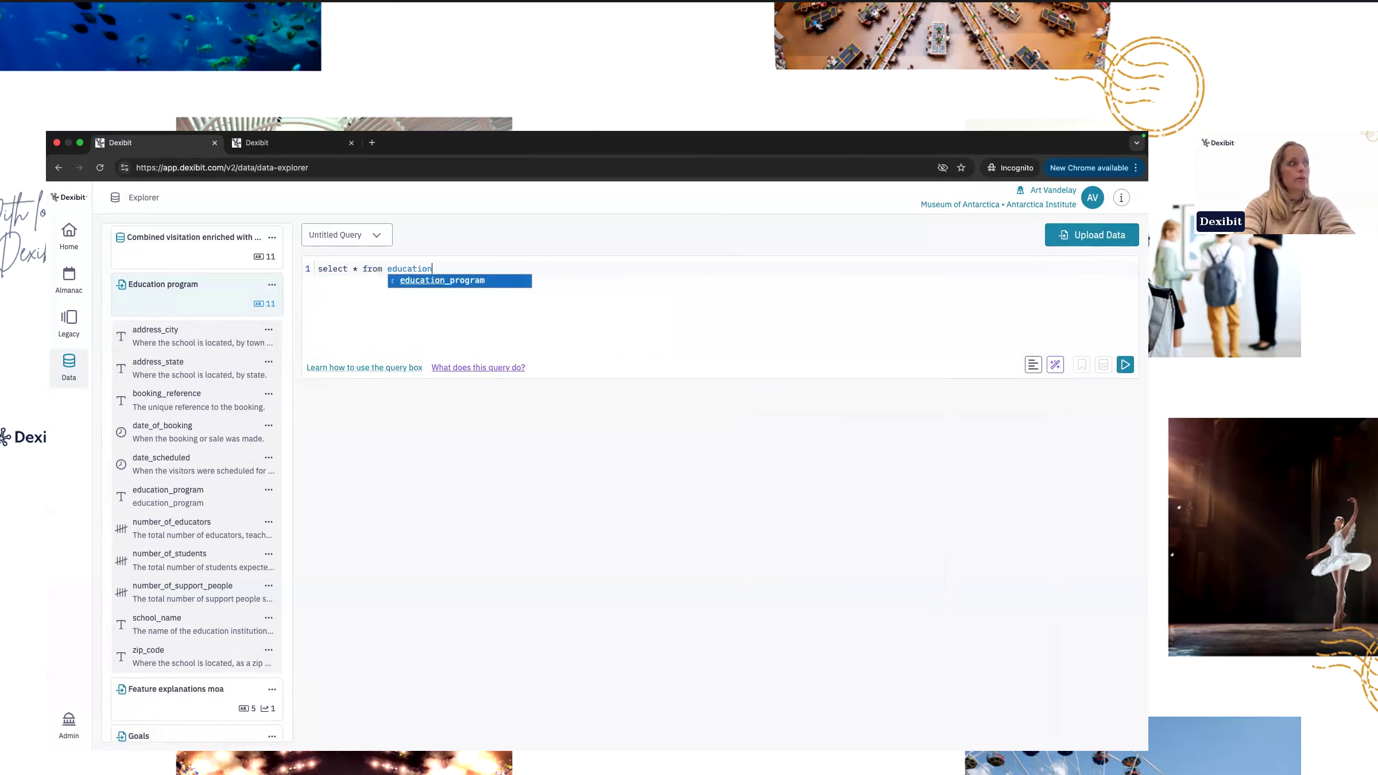
key(Tab)
text(limit )
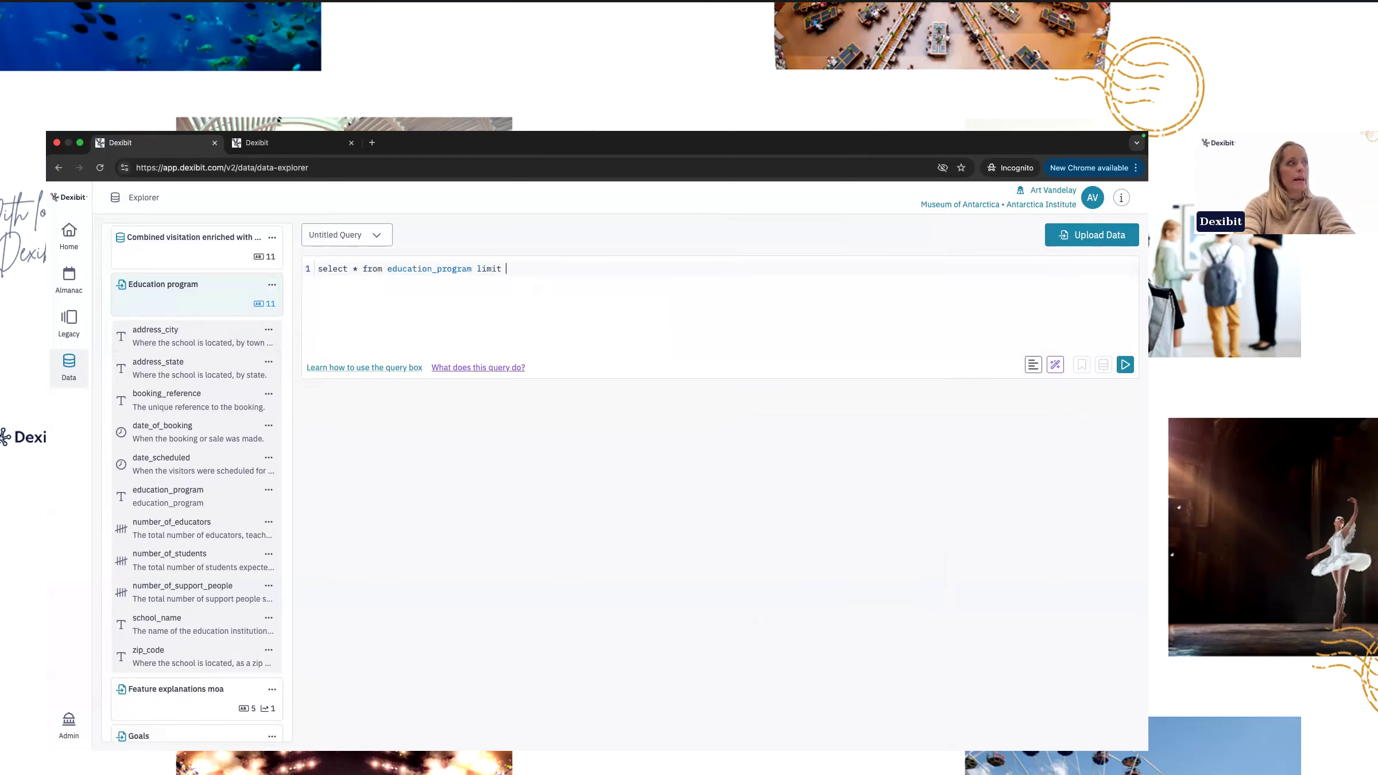
text(10)
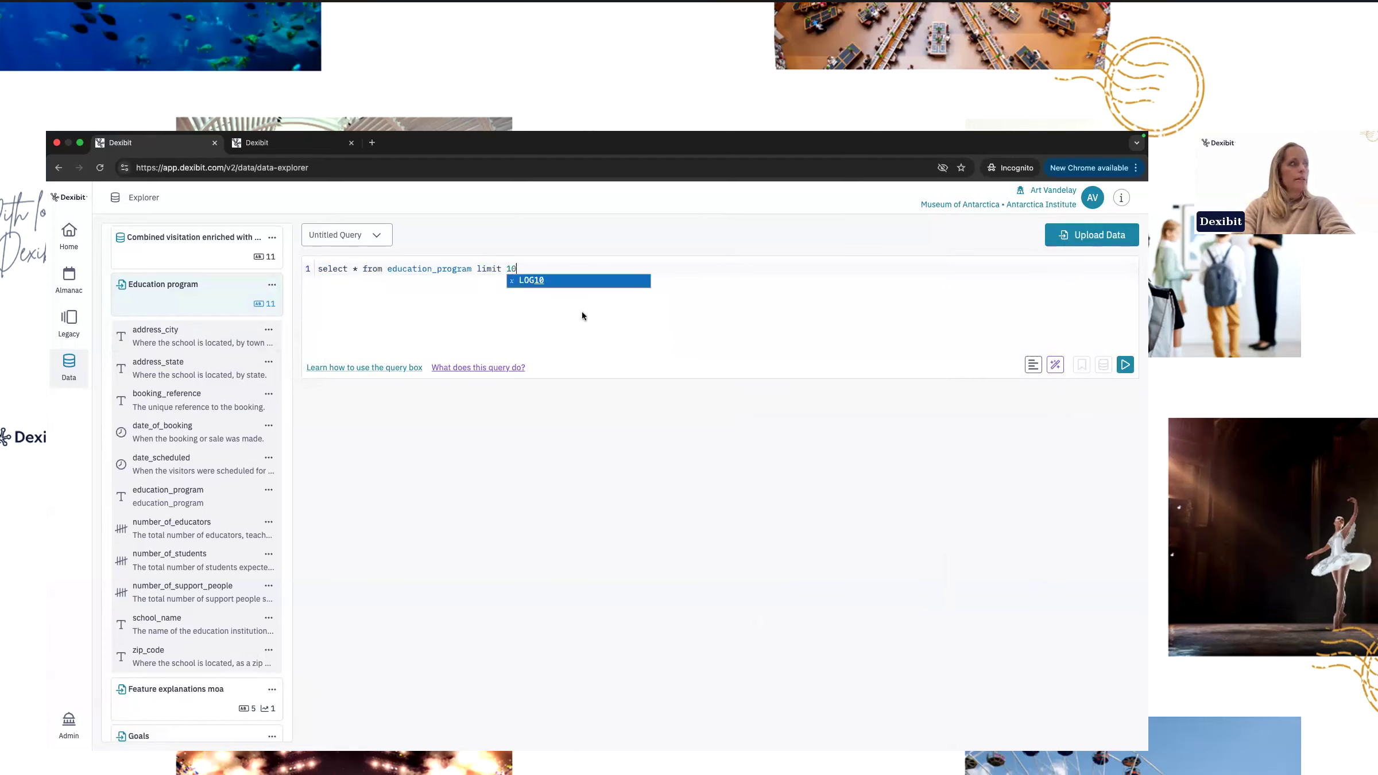
click(1124, 366)
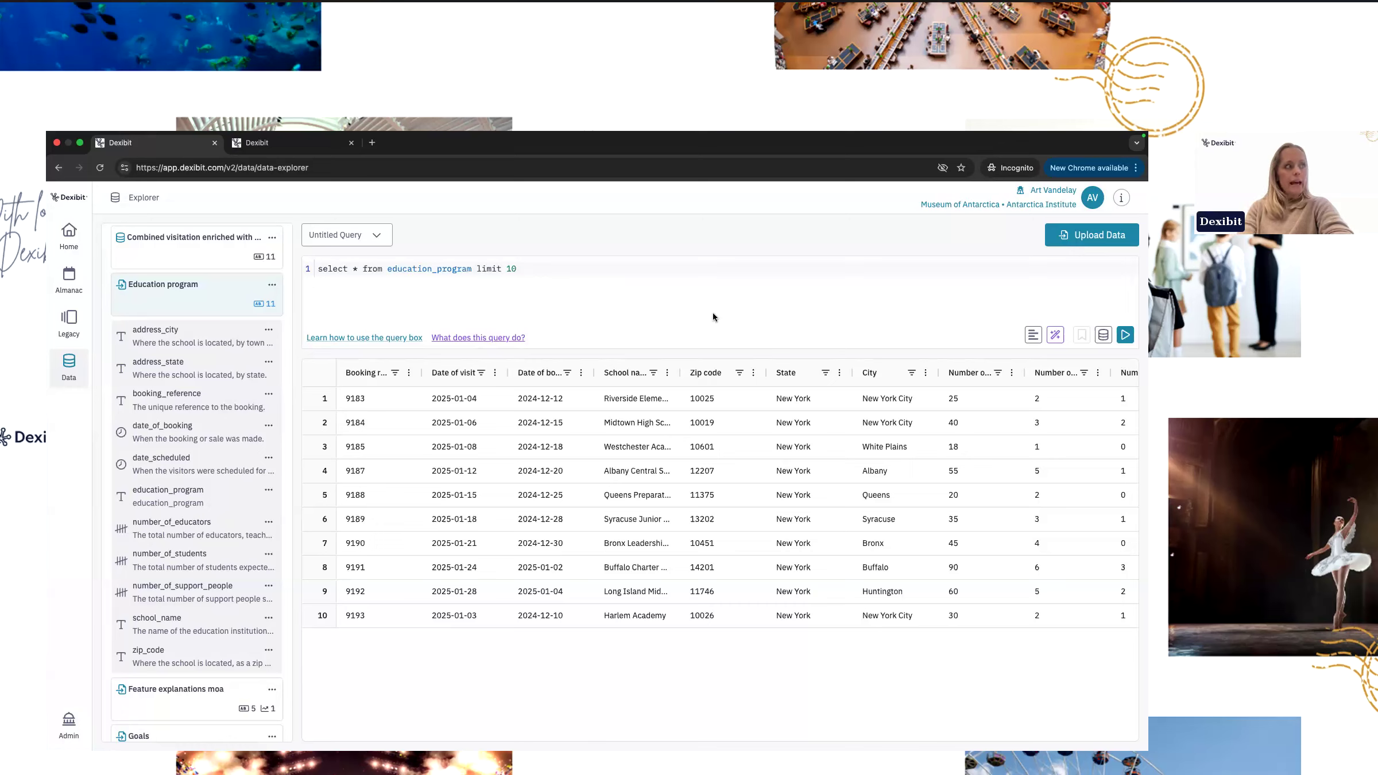
Go to the home dashboard, Executive group overview, and open its Toolbox library.
click(70, 235)
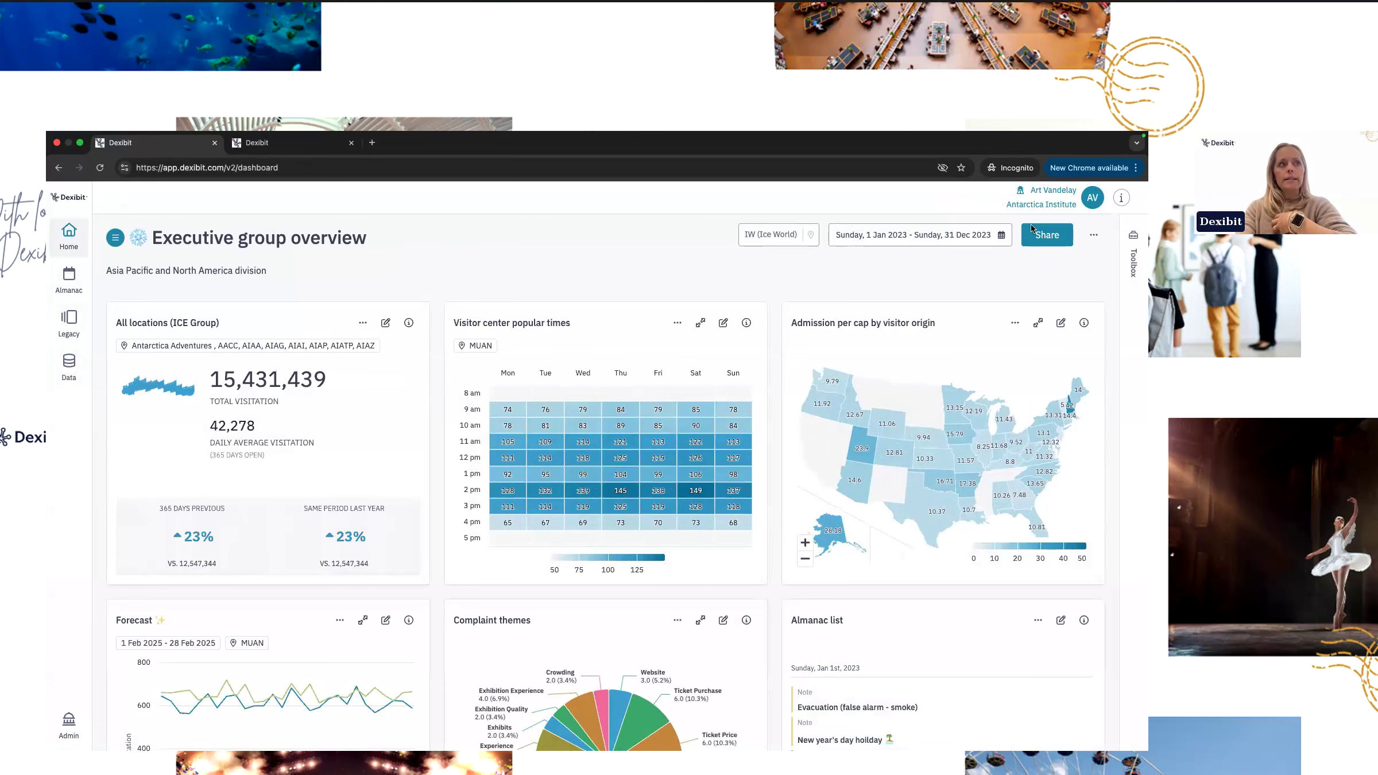
click(1134, 257)
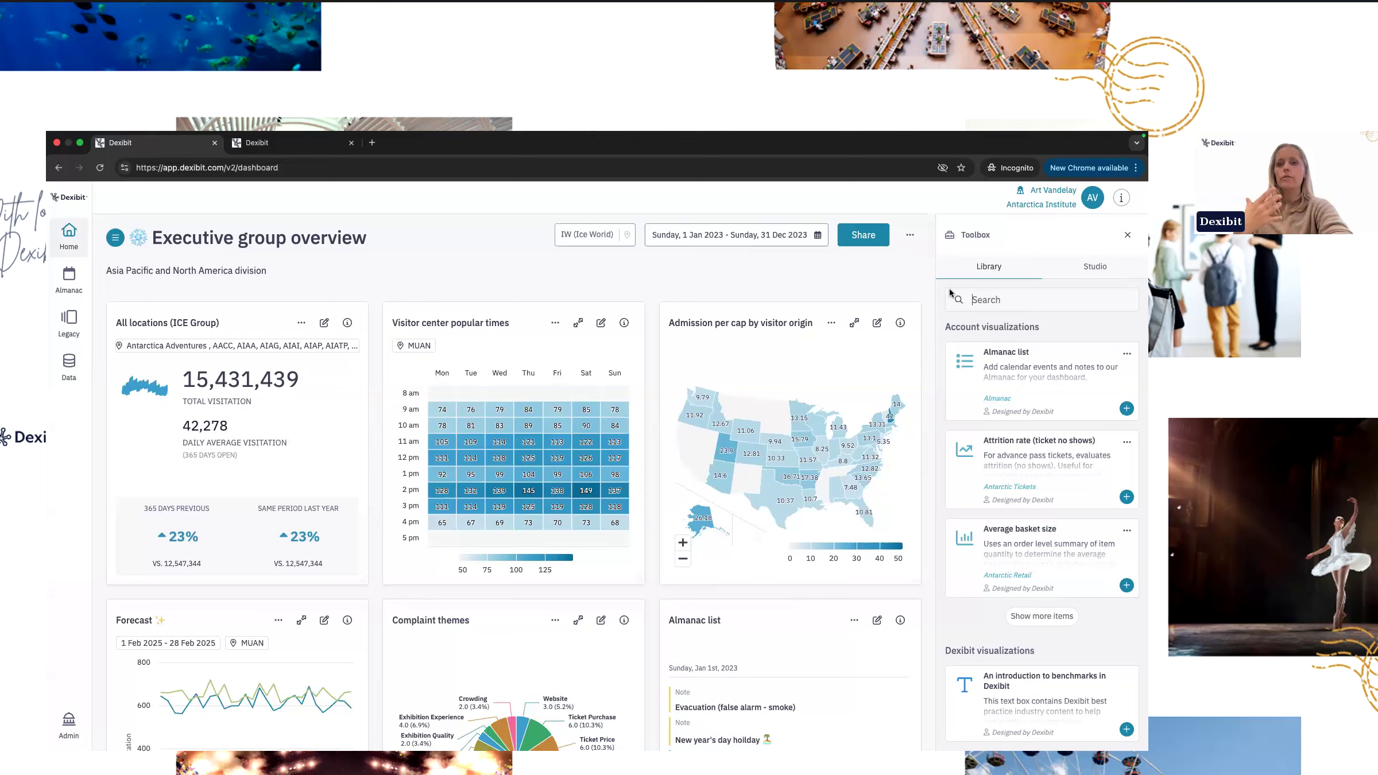
Browse the visualization types offered for a new dashboard item, trying Categorical, and close the form without creating anything.
click(909, 236)
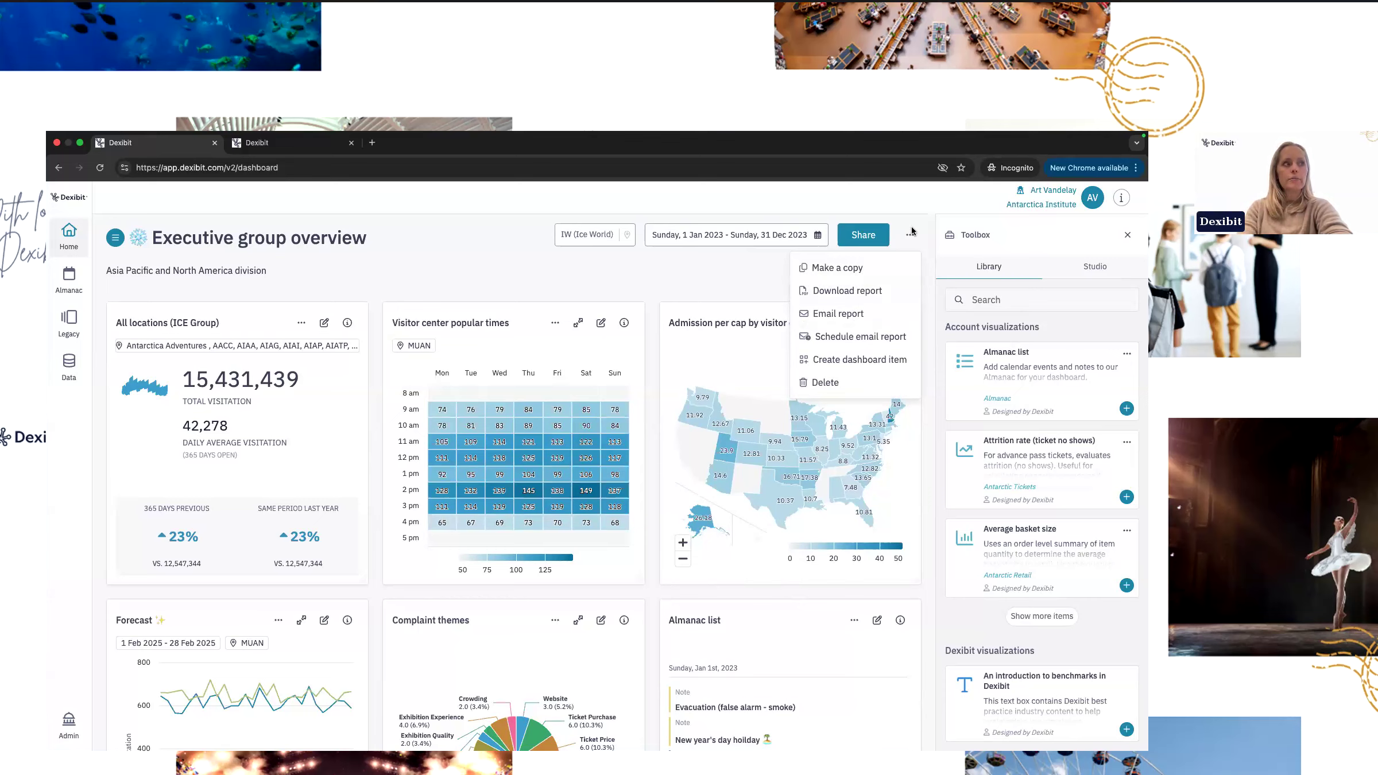
click(837, 362)
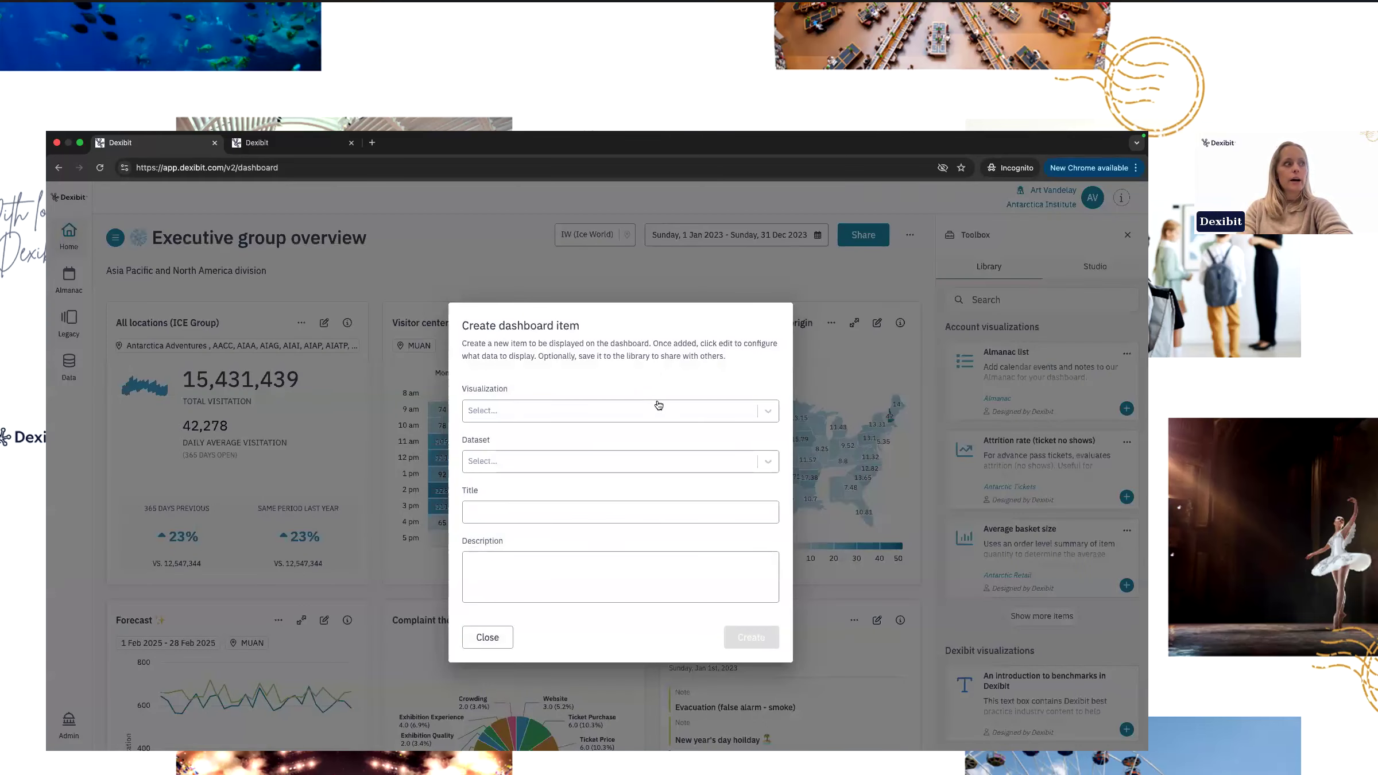
click(499, 417)
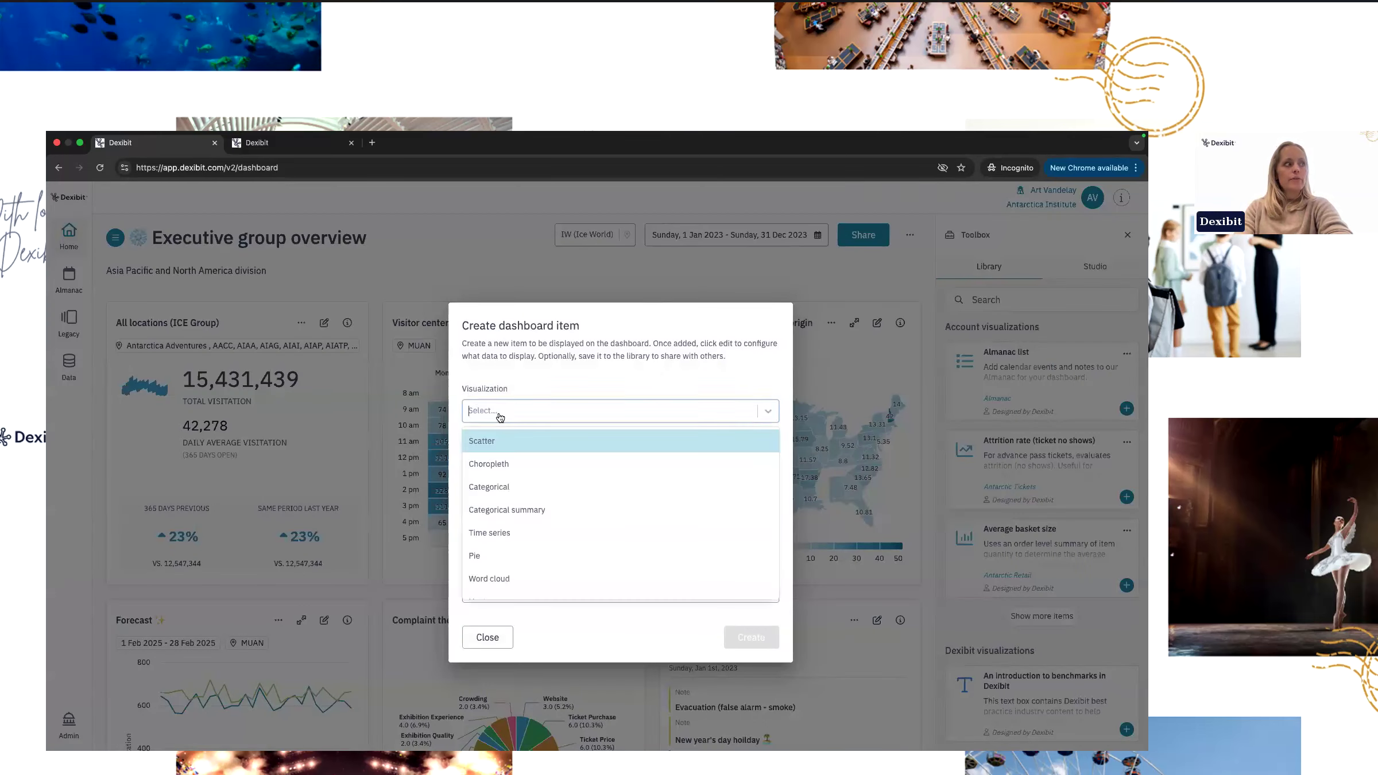
click(505, 487)
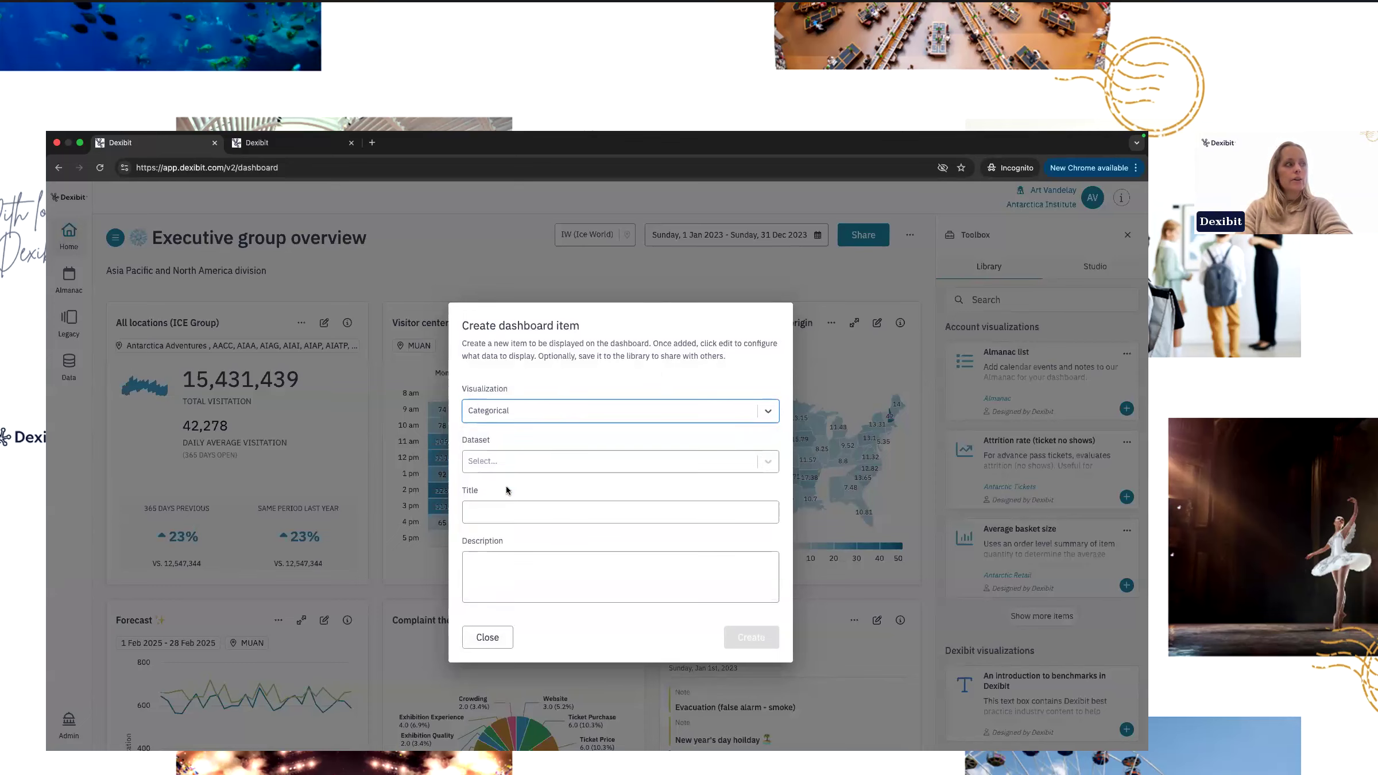
click(516, 421)
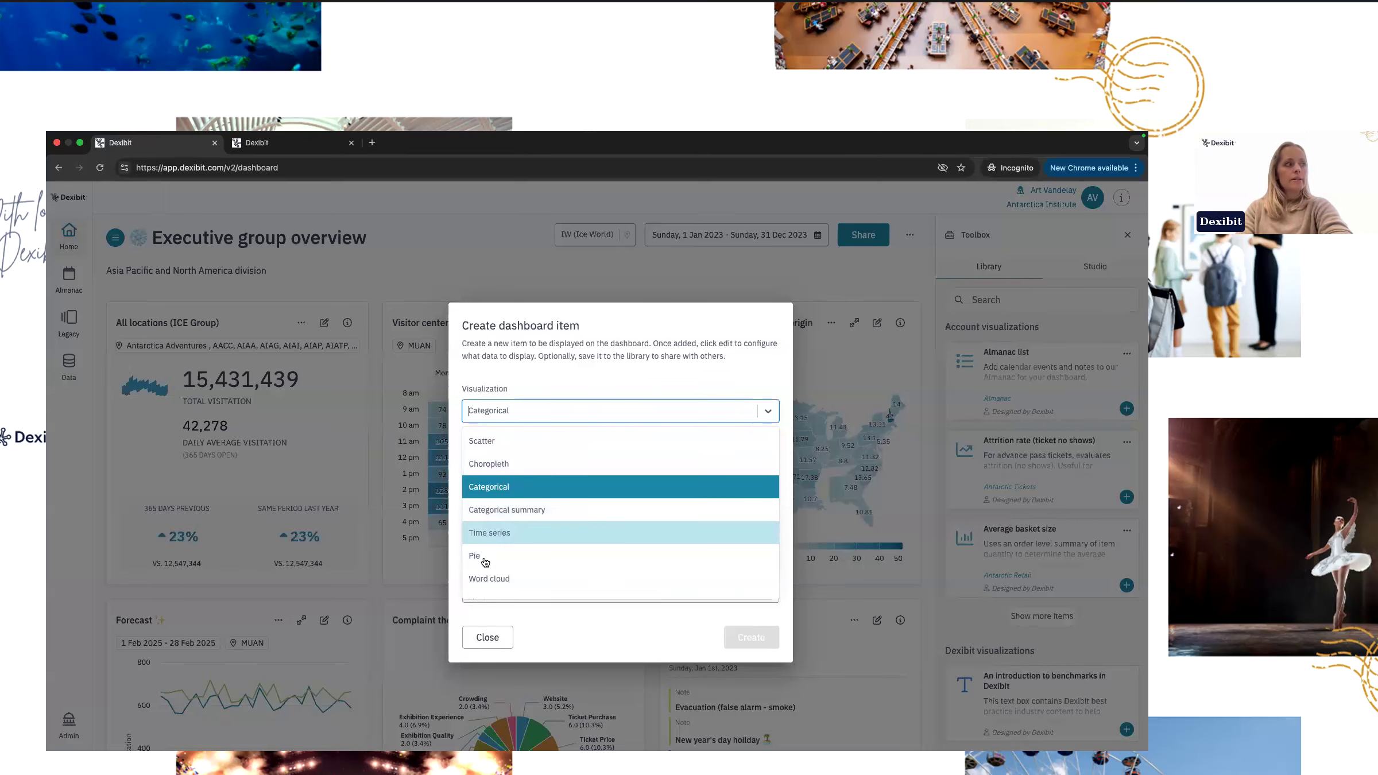
scroll(485, 562, down, 2)
scroll(485, 562, down, 3)
scroll(485, 562, down, 3)
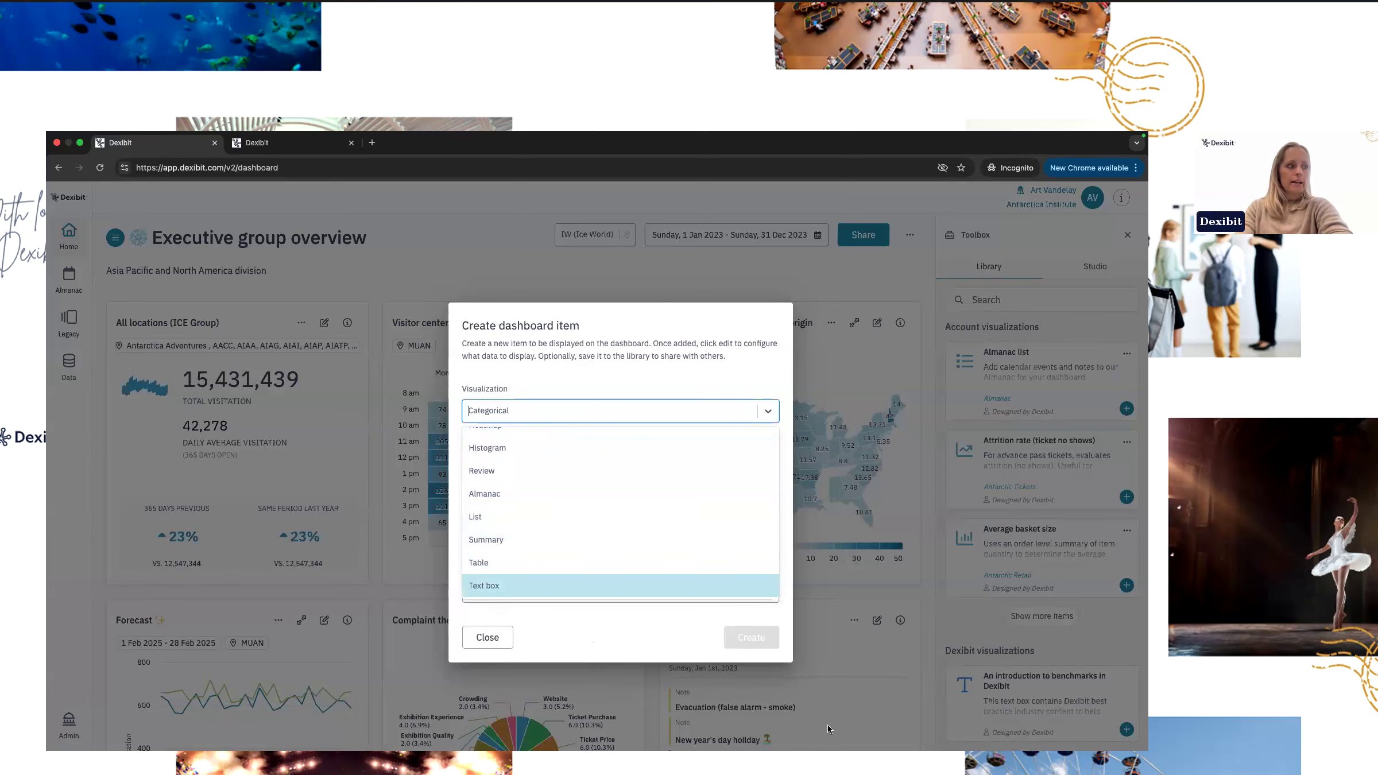
click(488, 637)
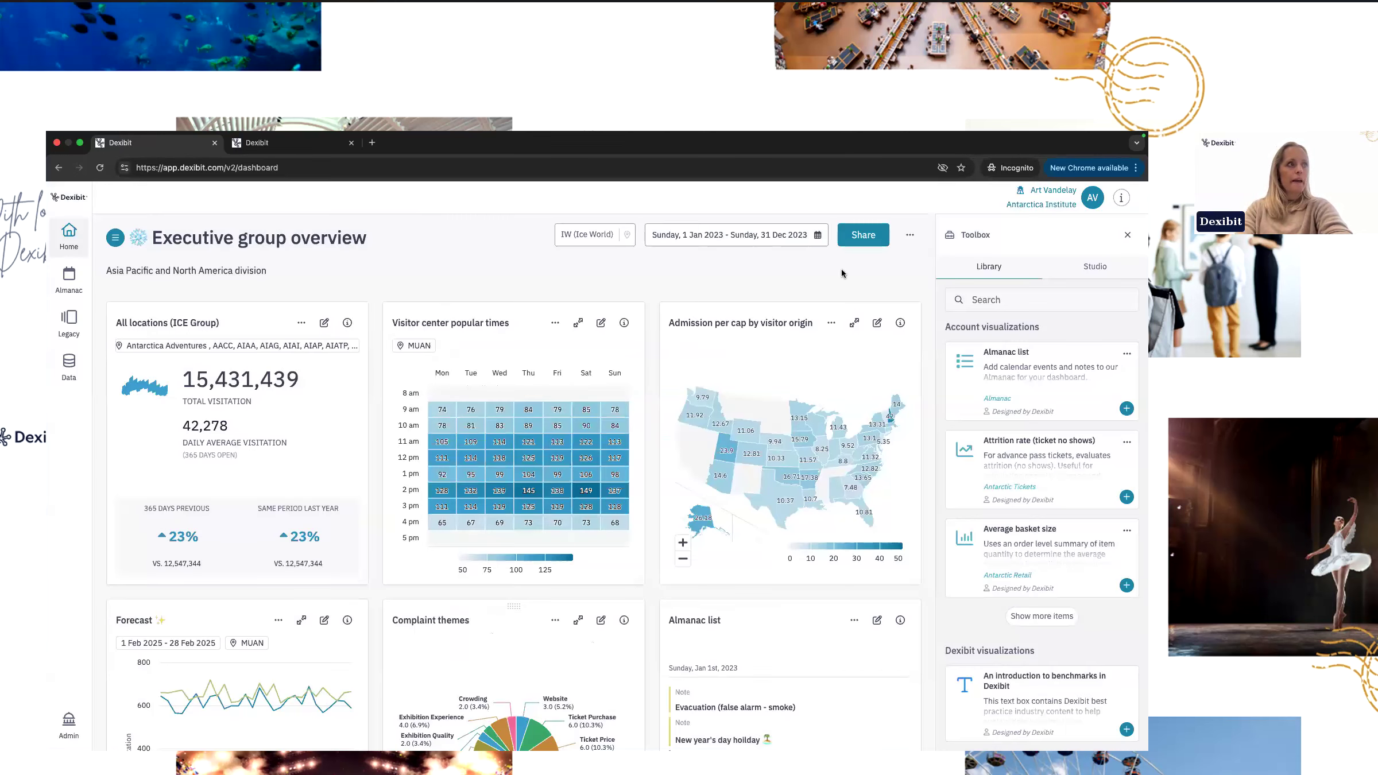
Start a new dashboard item with the Categorical visualization and the Education program dataset.
click(909, 234)
click(841, 359)
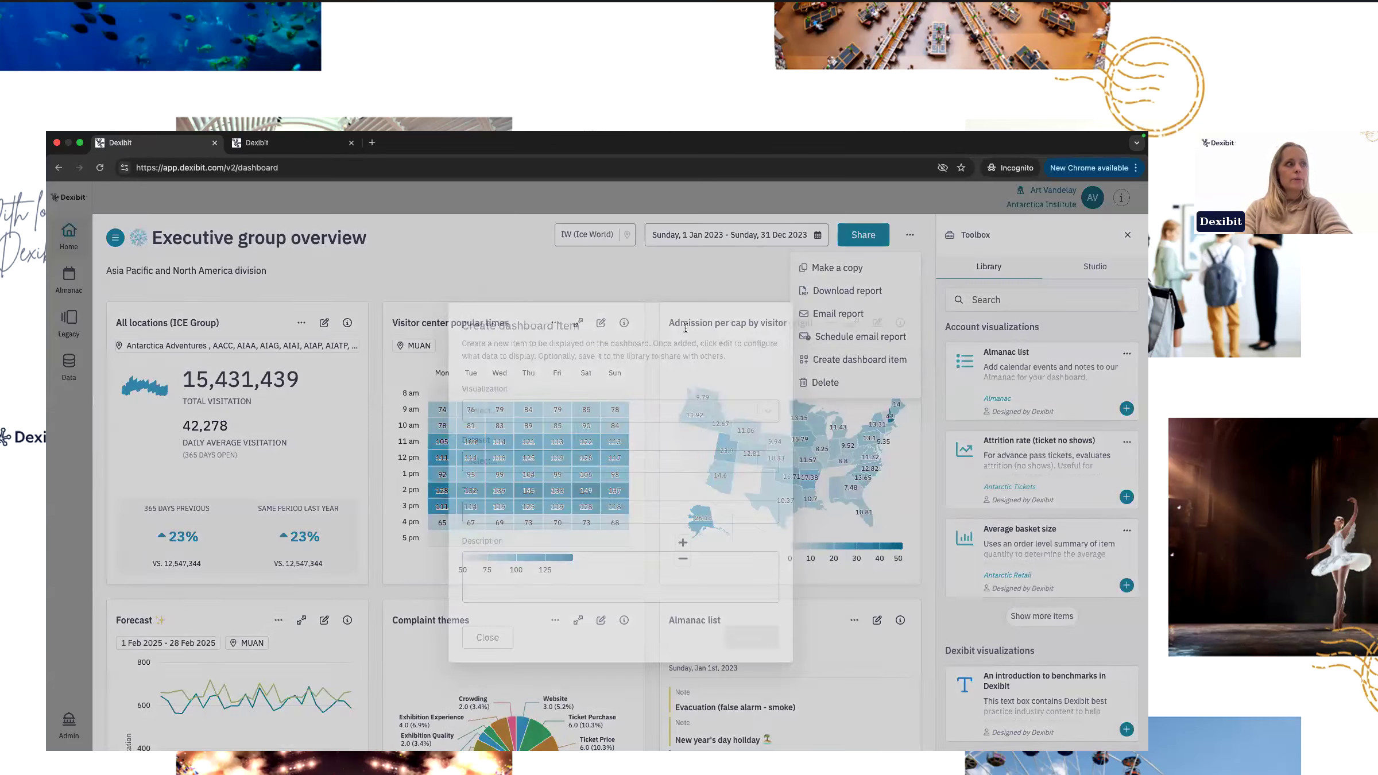
click(548, 418)
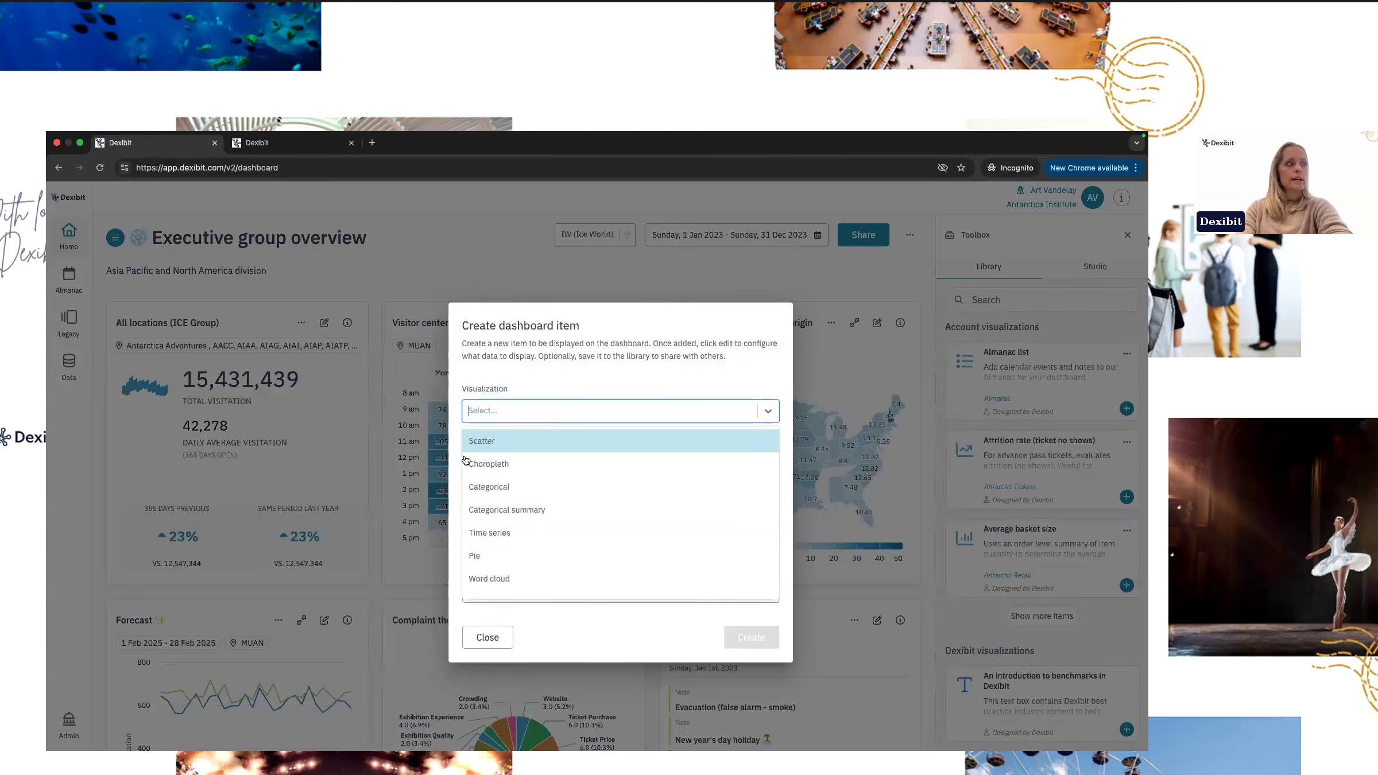
click(481, 487)
click(504, 465)
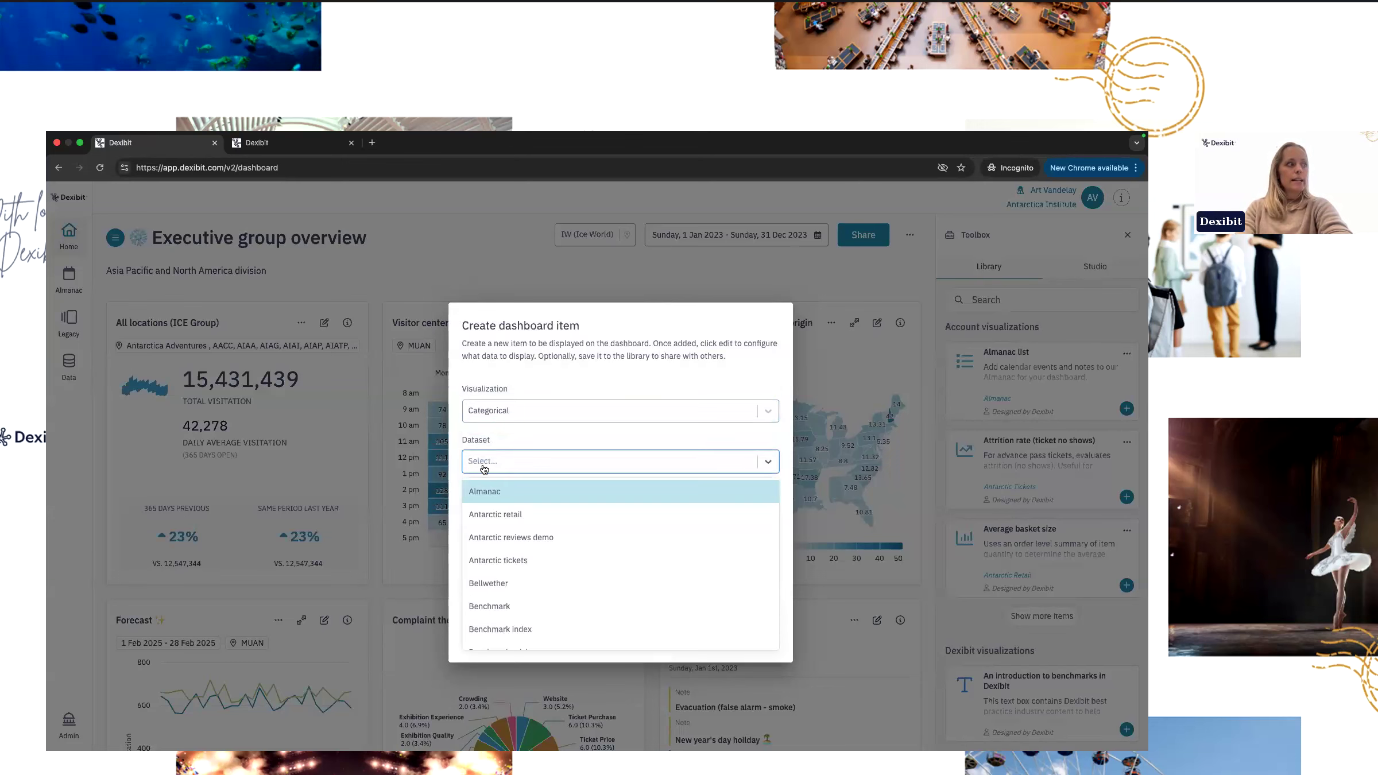
scroll(502, 548, down, 1)
scroll(502, 548, down, 6)
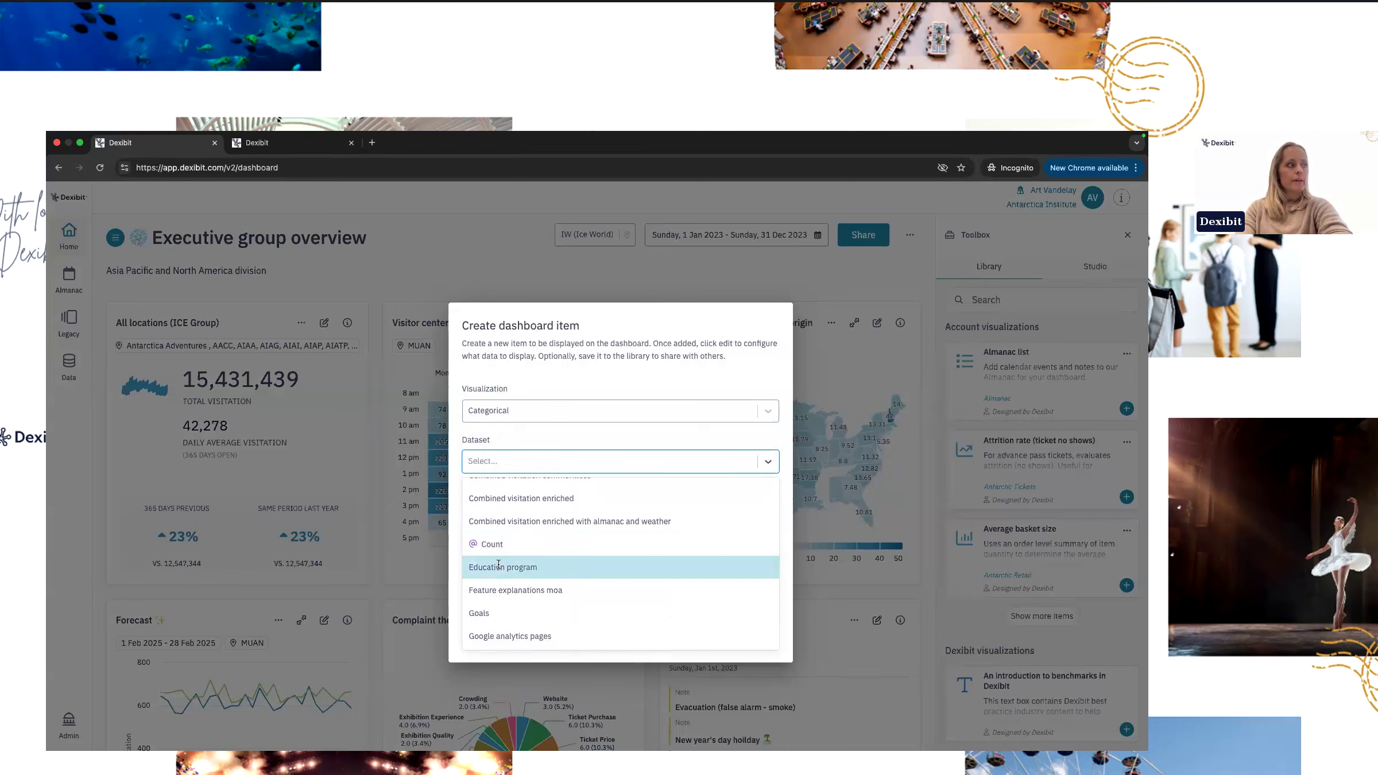
click(499, 569)
Title the item "School visits over time", describe it as "Text..." and create it on the dashboard.
click(513, 503)
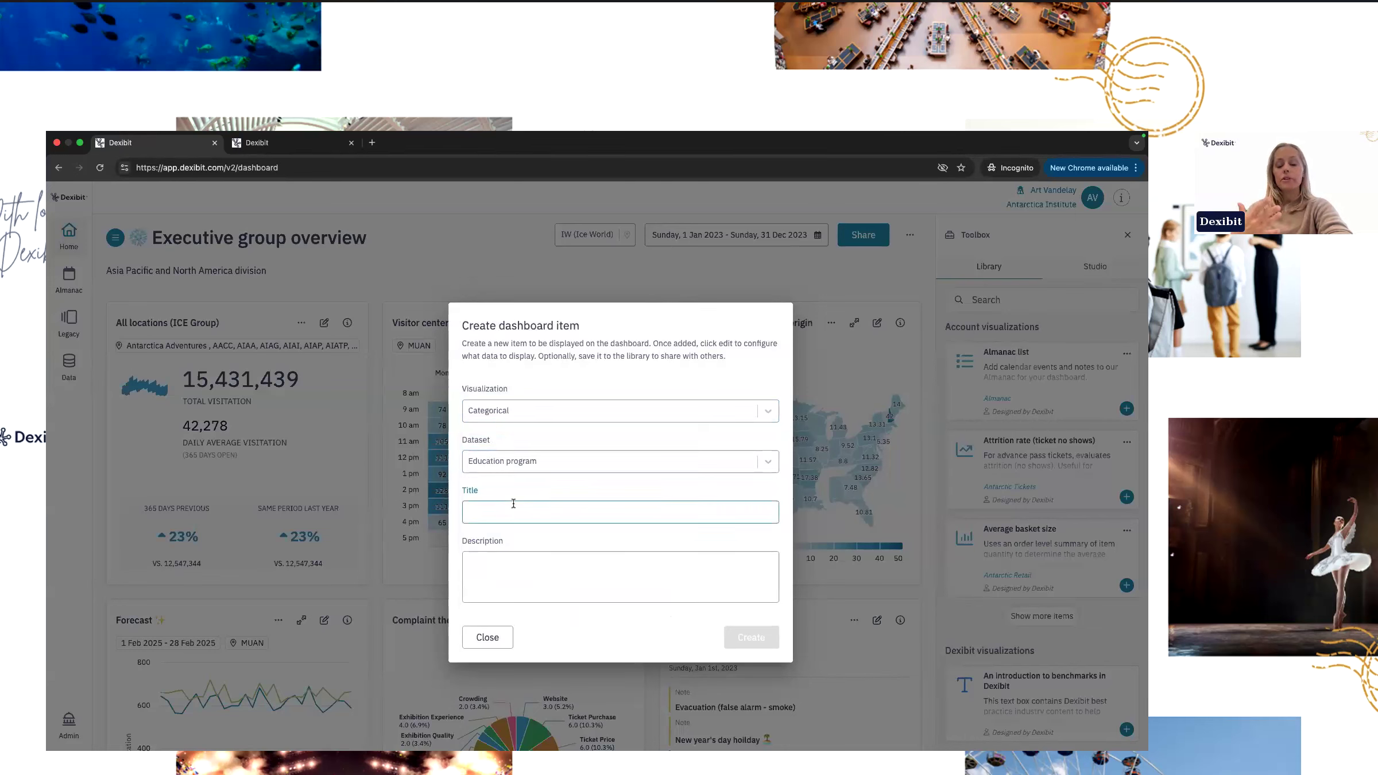
text(School visits)
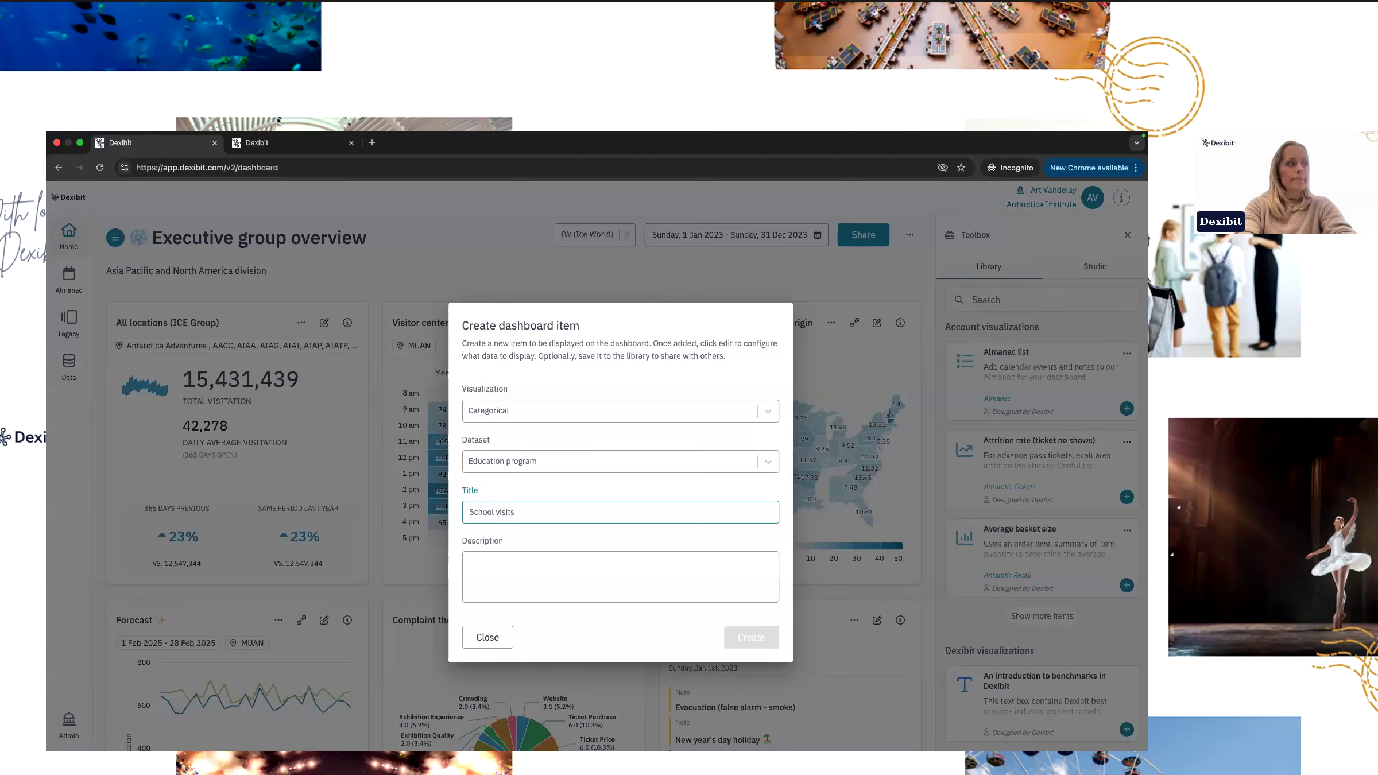
text( over time)
click(528, 574)
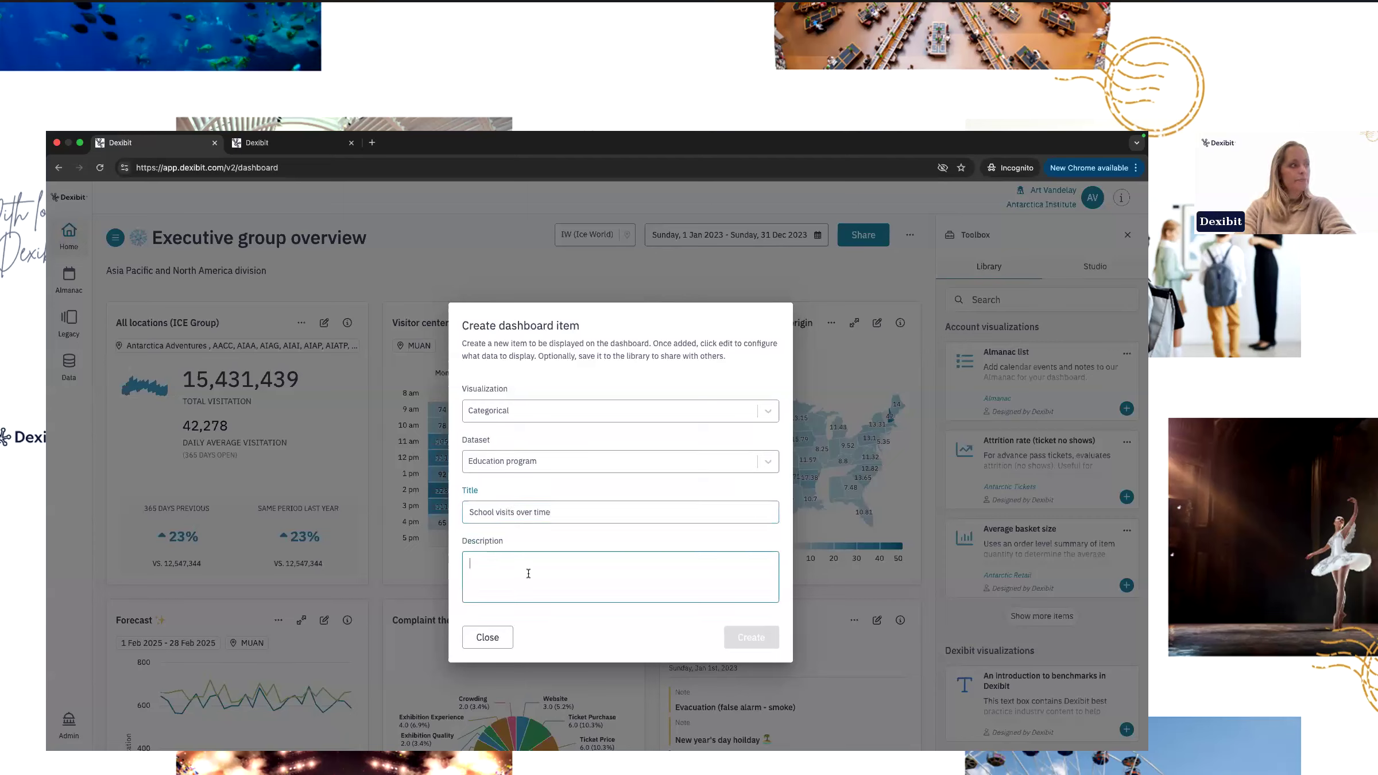
text(Text...)
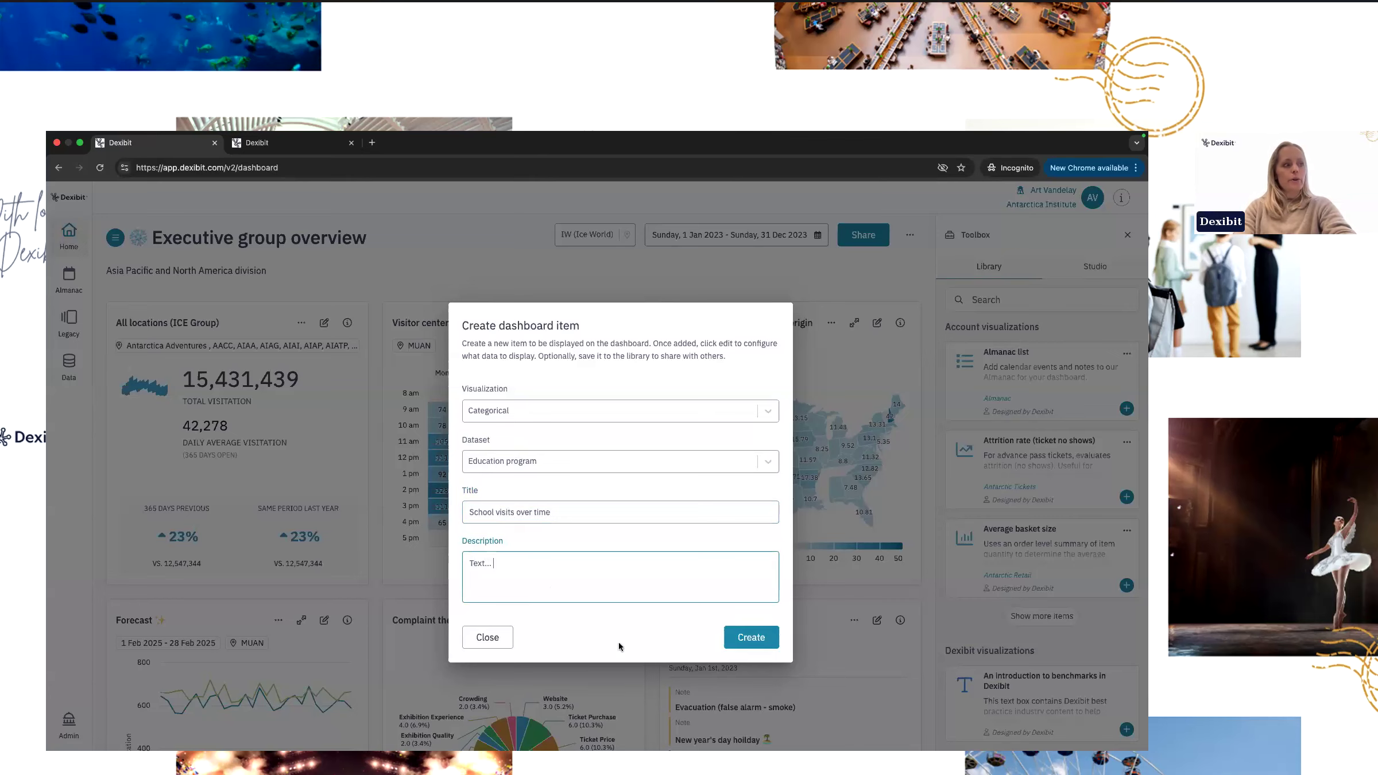
click(736, 636)
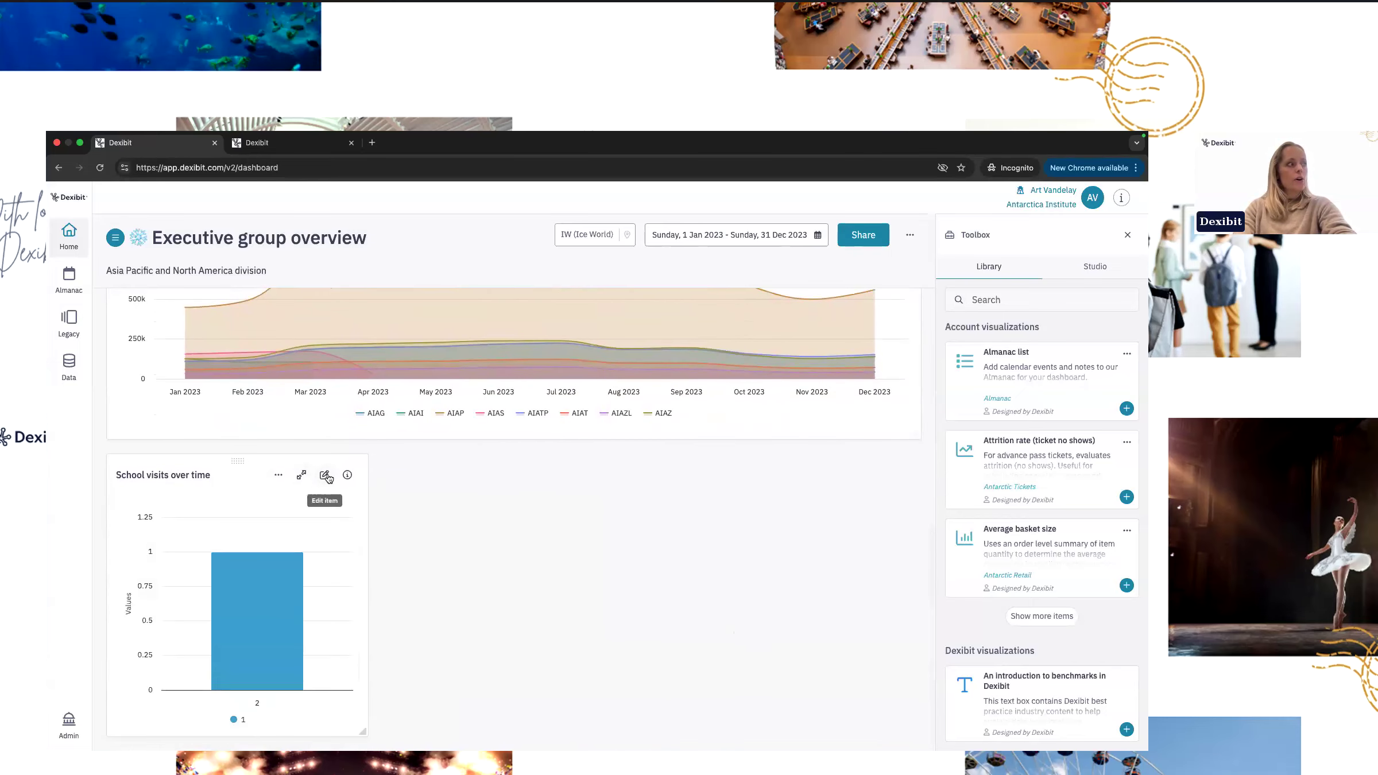
Edit the School visits over time chart to use COUNT as its measure and Date of booking for its date range.
click(324, 476)
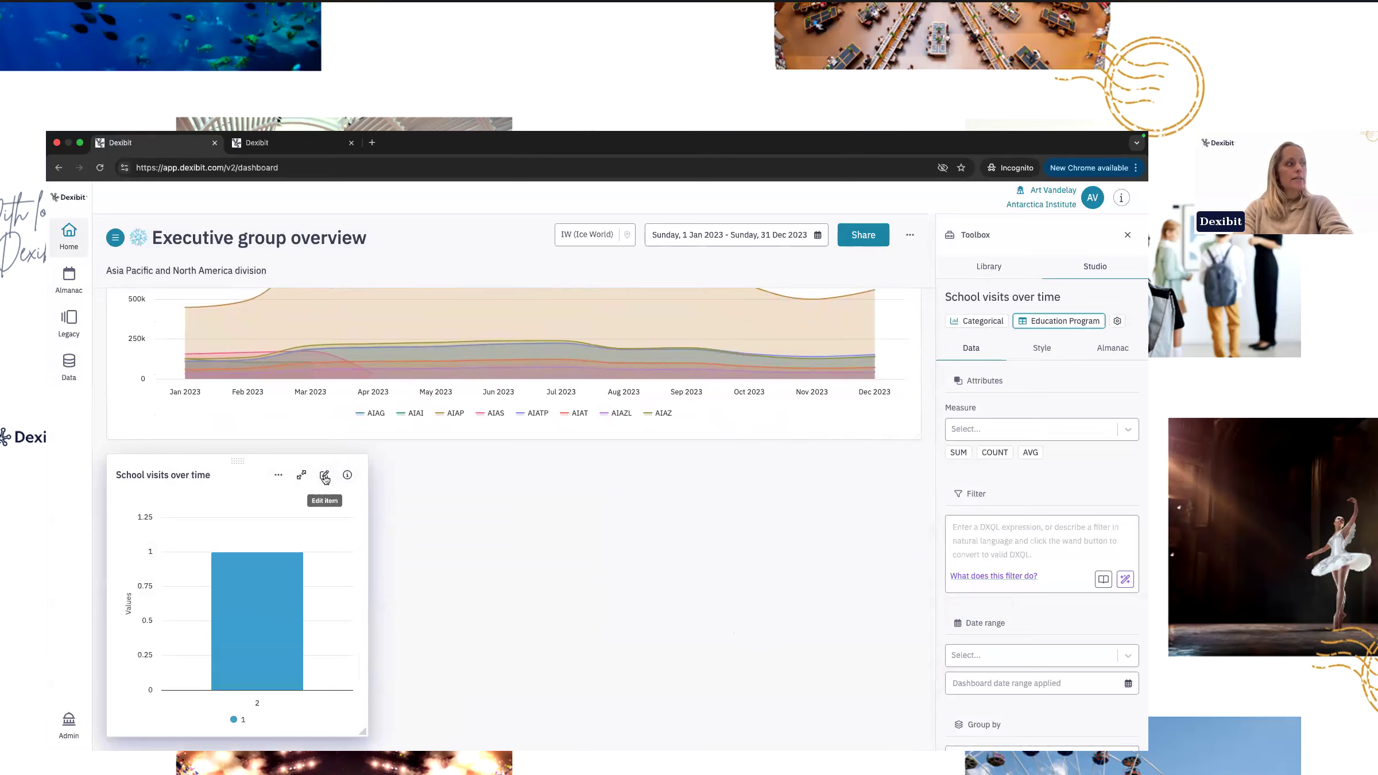
click(1017, 428)
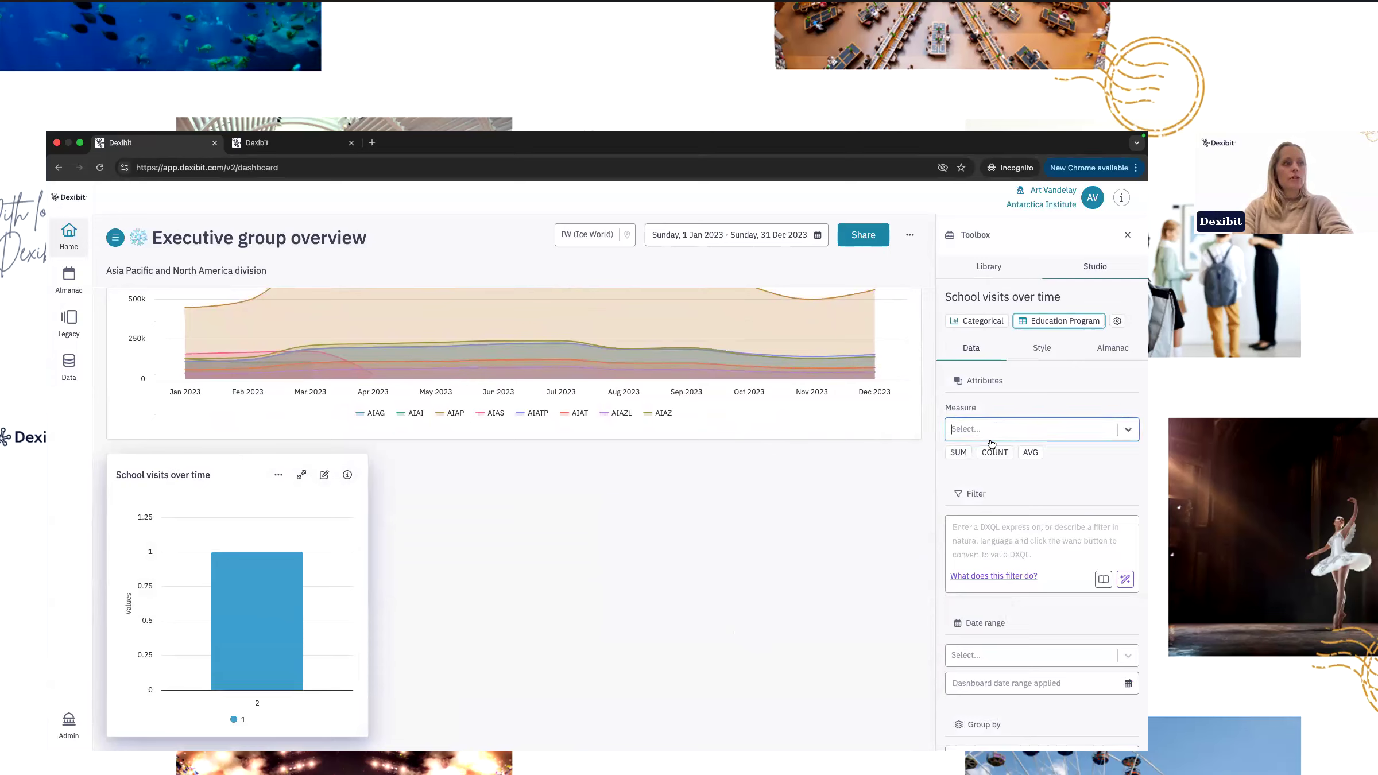
click(1000, 453)
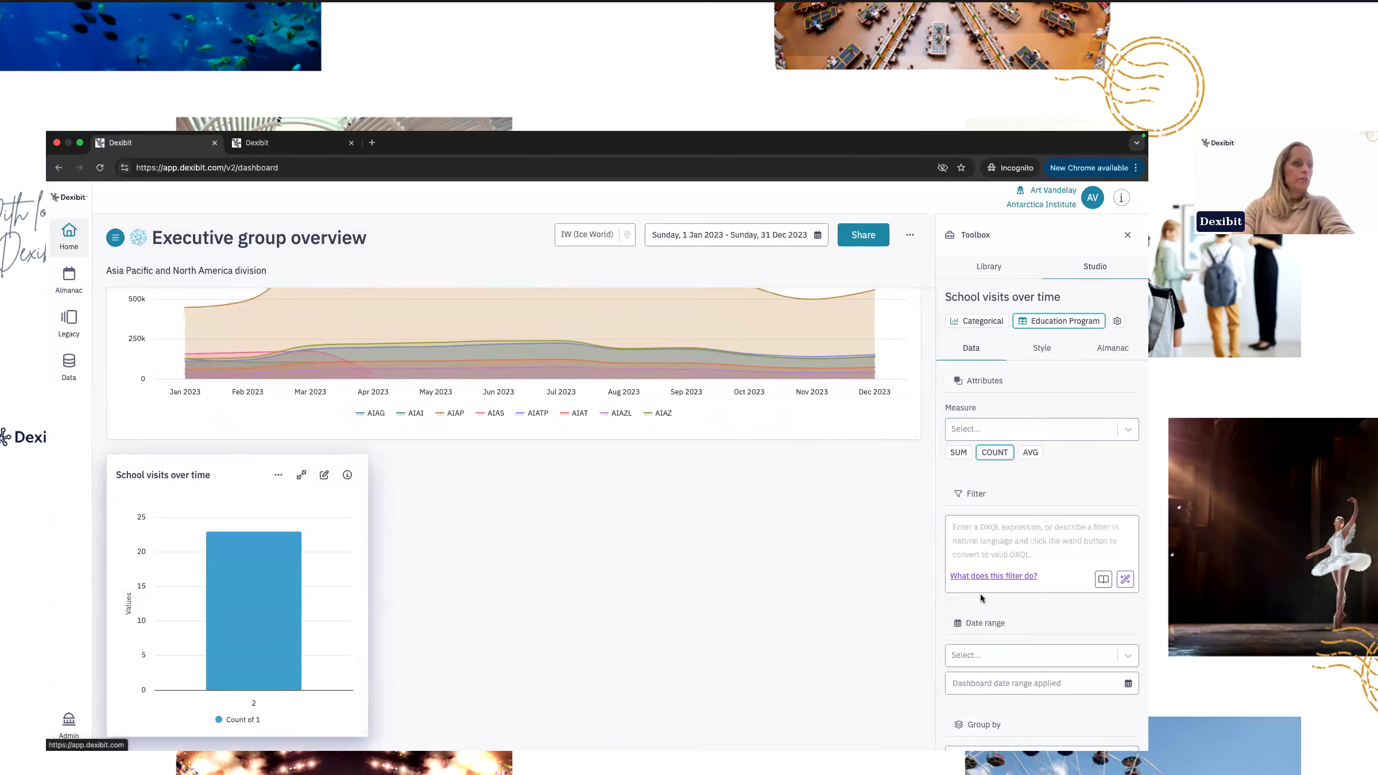
click(982, 655)
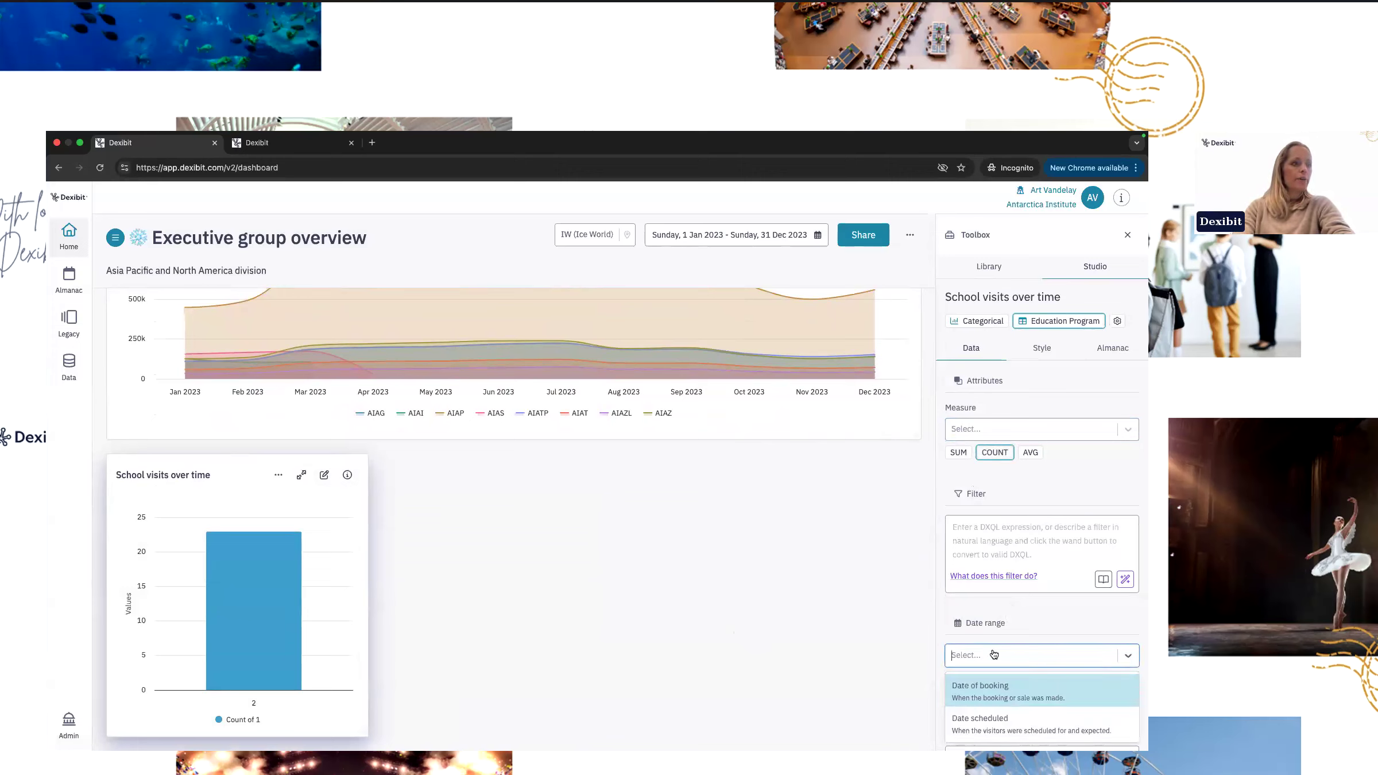
click(971, 685)
Group the School visits over time chart by Date scheduled.
scroll(971, 683, down, 5)
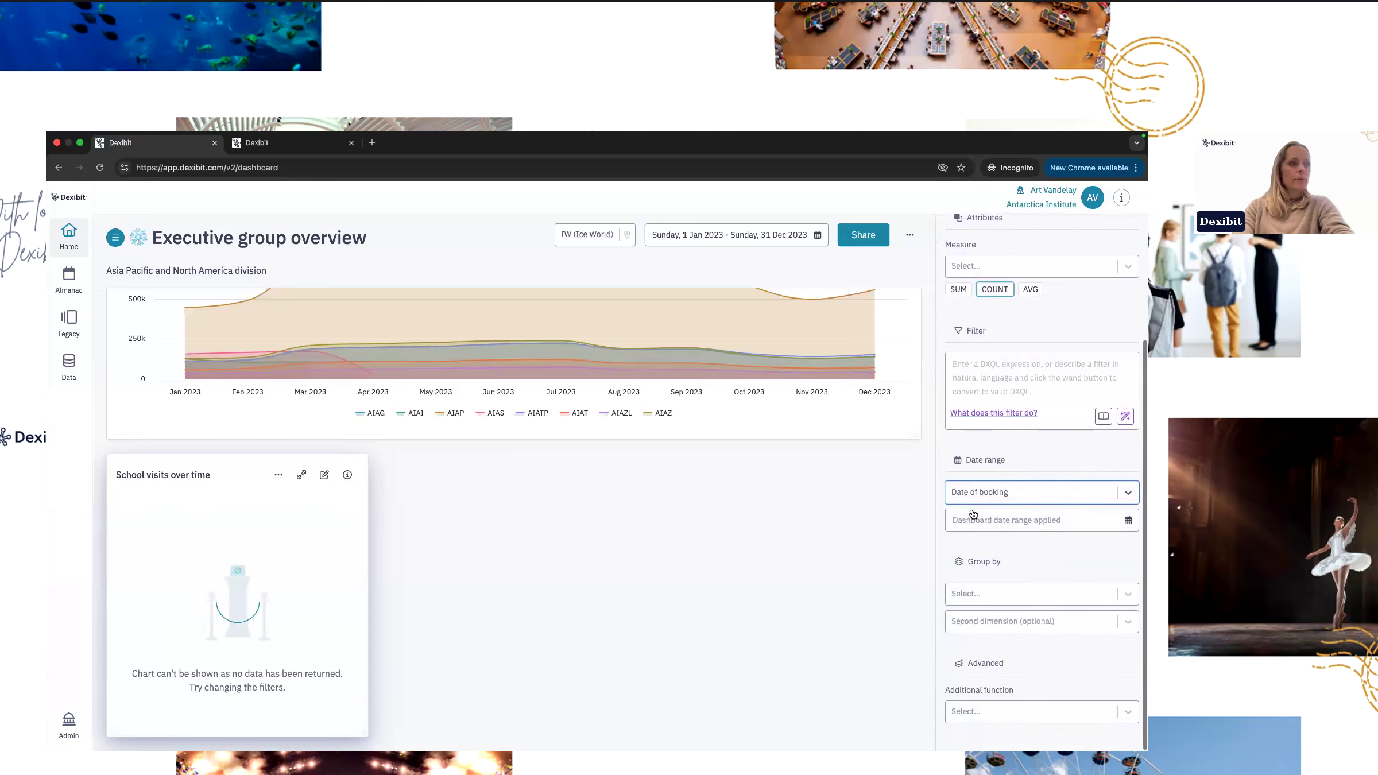
click(996, 601)
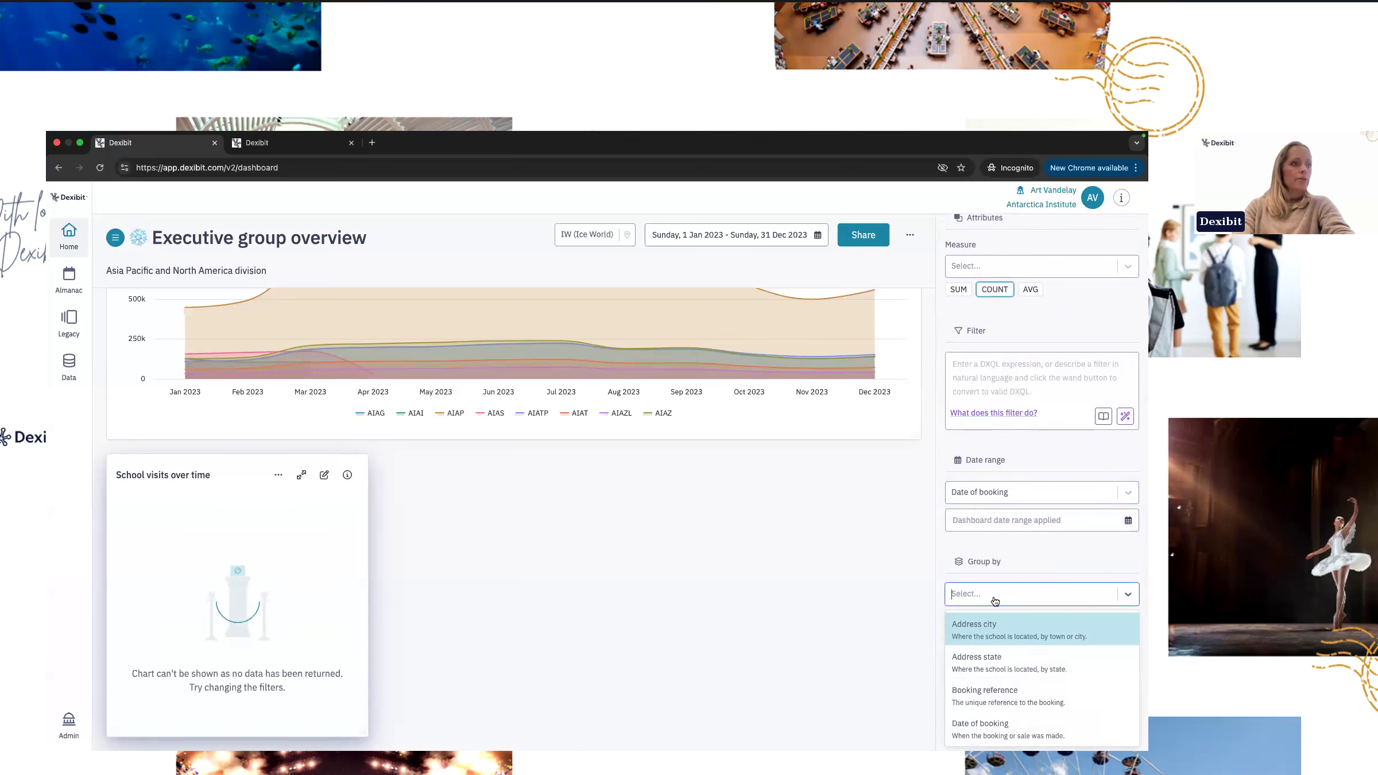
text(dat)
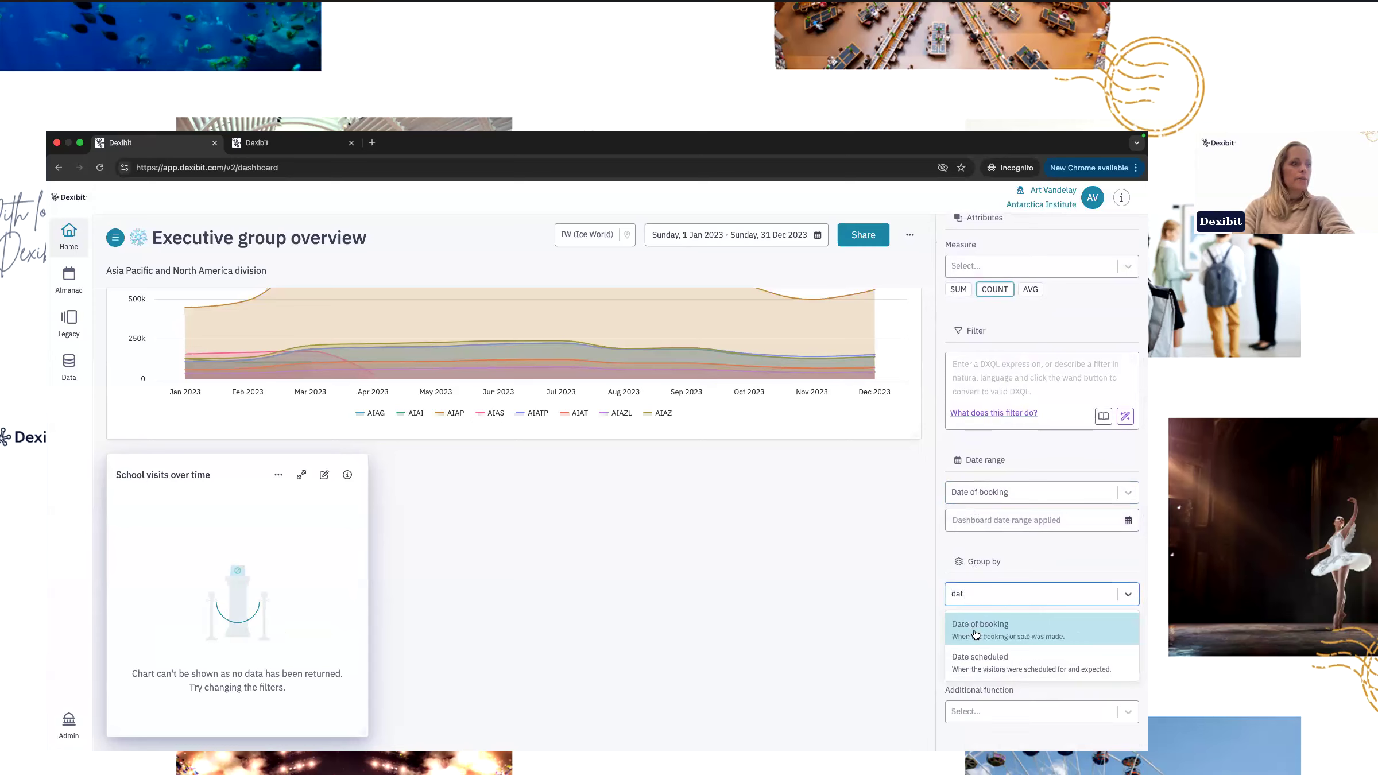
click(968, 666)
scroll(970, 612, down, 1)
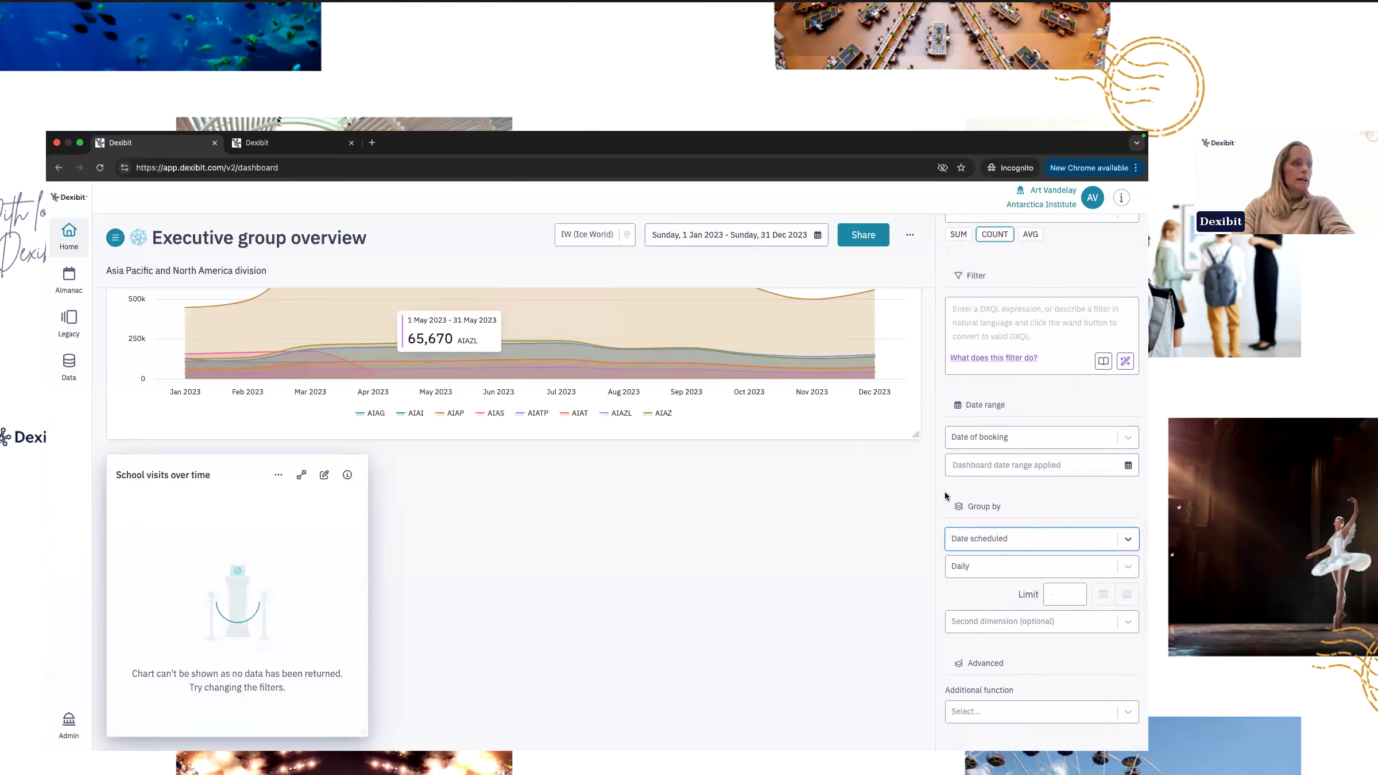
Set the chart's own date range to 1 Jan 2023 - 31 Dec 2025 and make its Date scheduled grouping Weekly.
click(1054, 466)
click(1079, 465)
drag(1114, 466, 1109, 465)
text(5)
click(1091, 417)
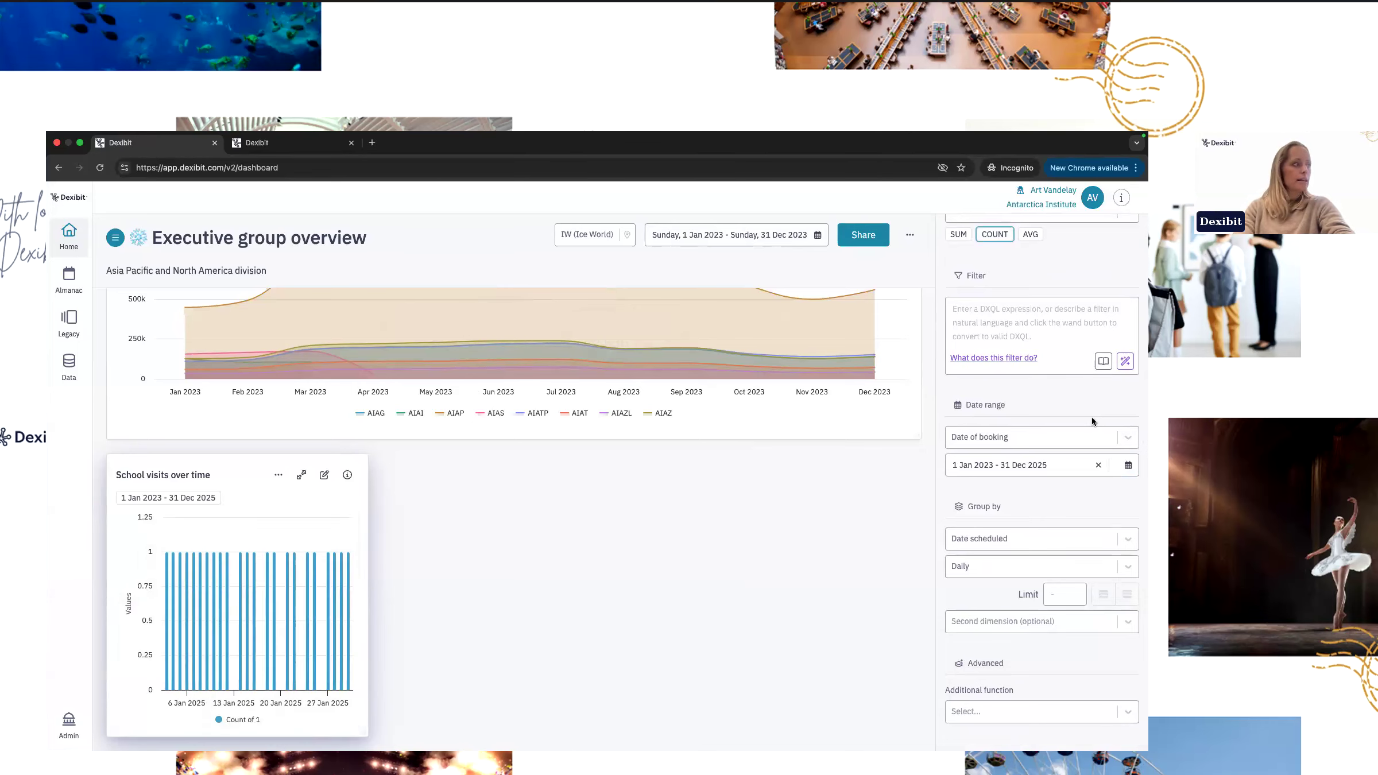
click(1018, 566)
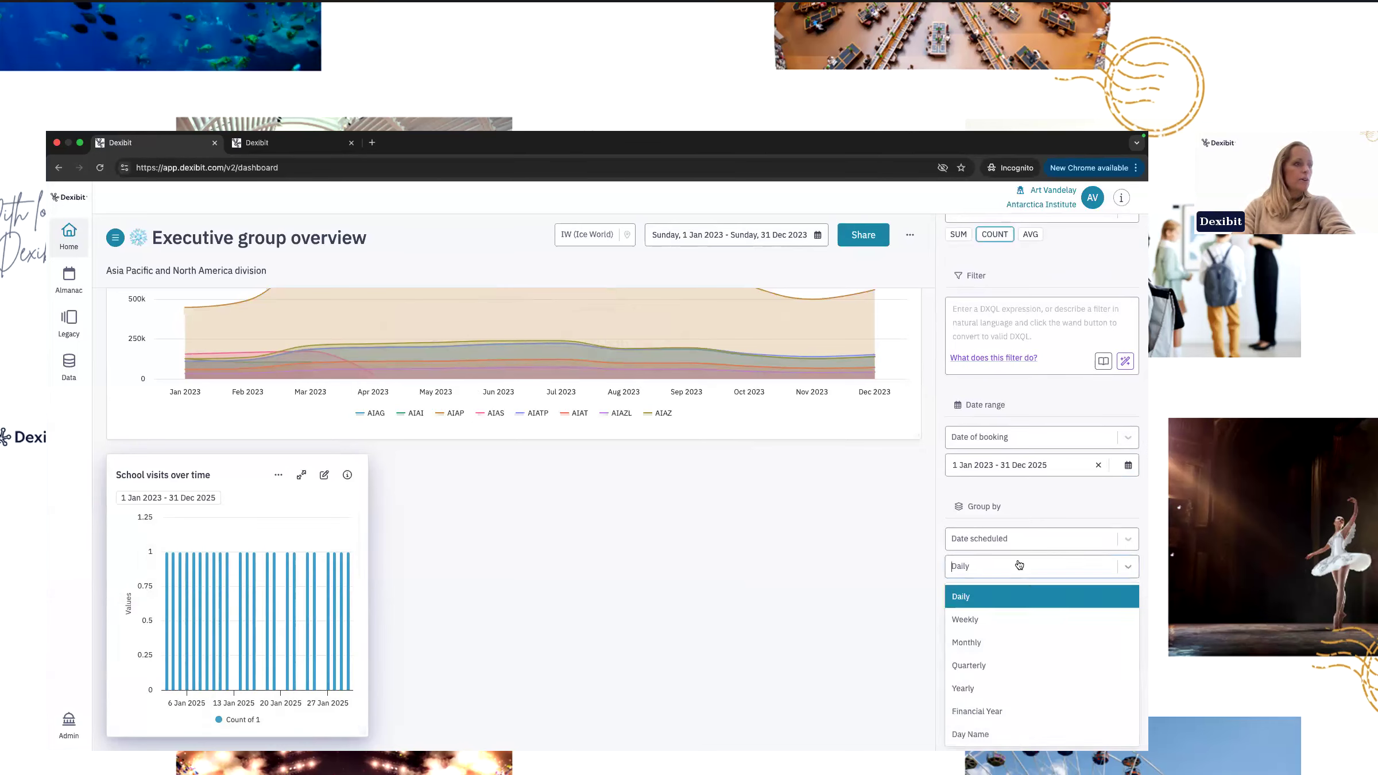
click(959, 626)
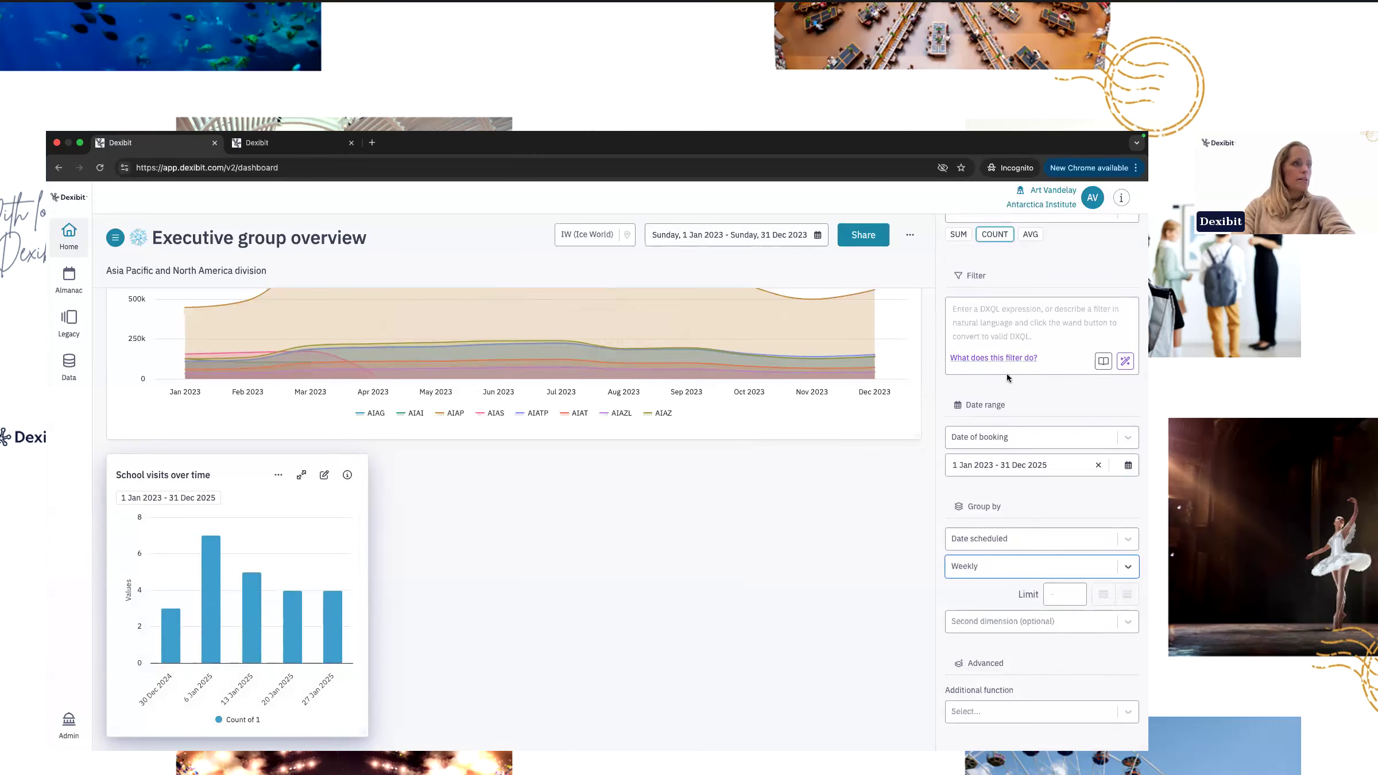
Label the chart's y-axis "Number of school reservations" in its style settings.
scroll(1008, 379, up, 4)
click(1031, 353)
click(963, 545)
text(Number of school visits)
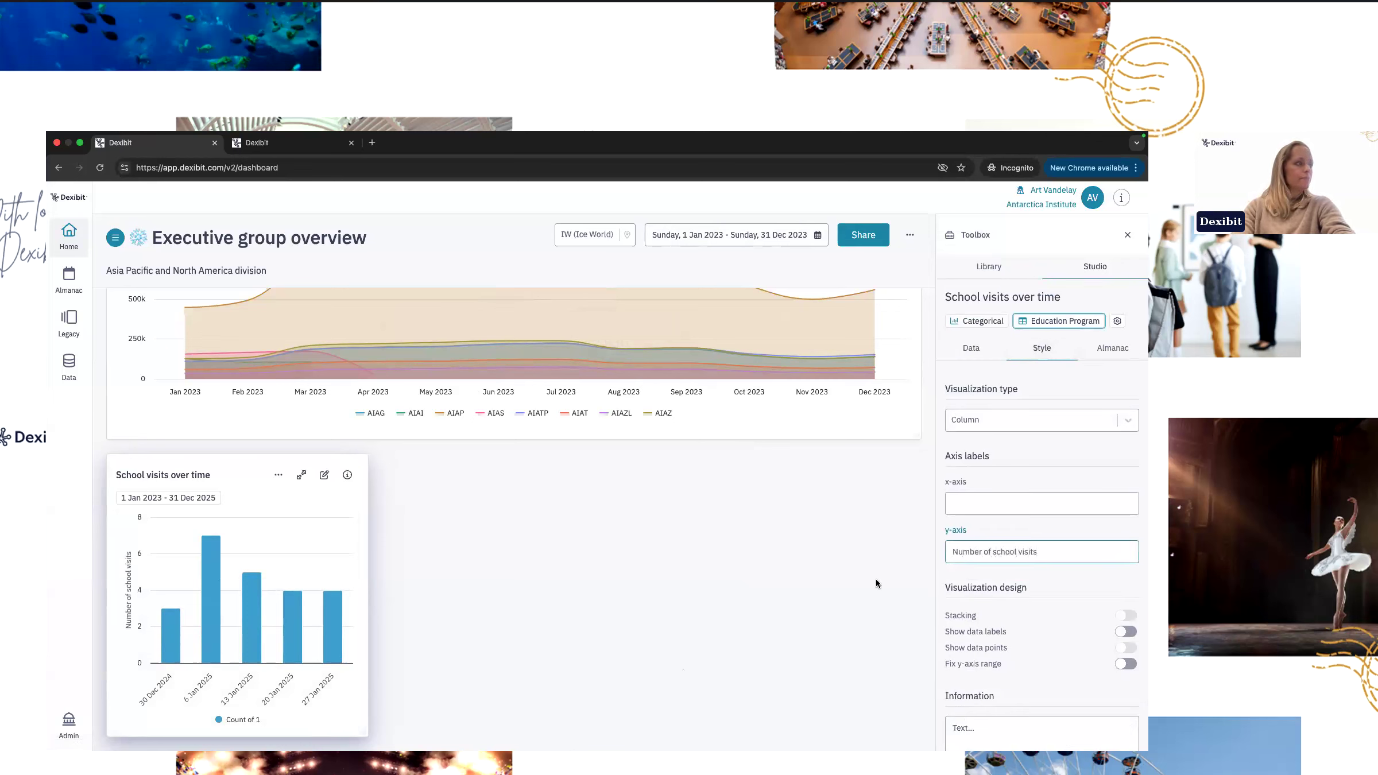
double_click(1019, 554)
text(res)
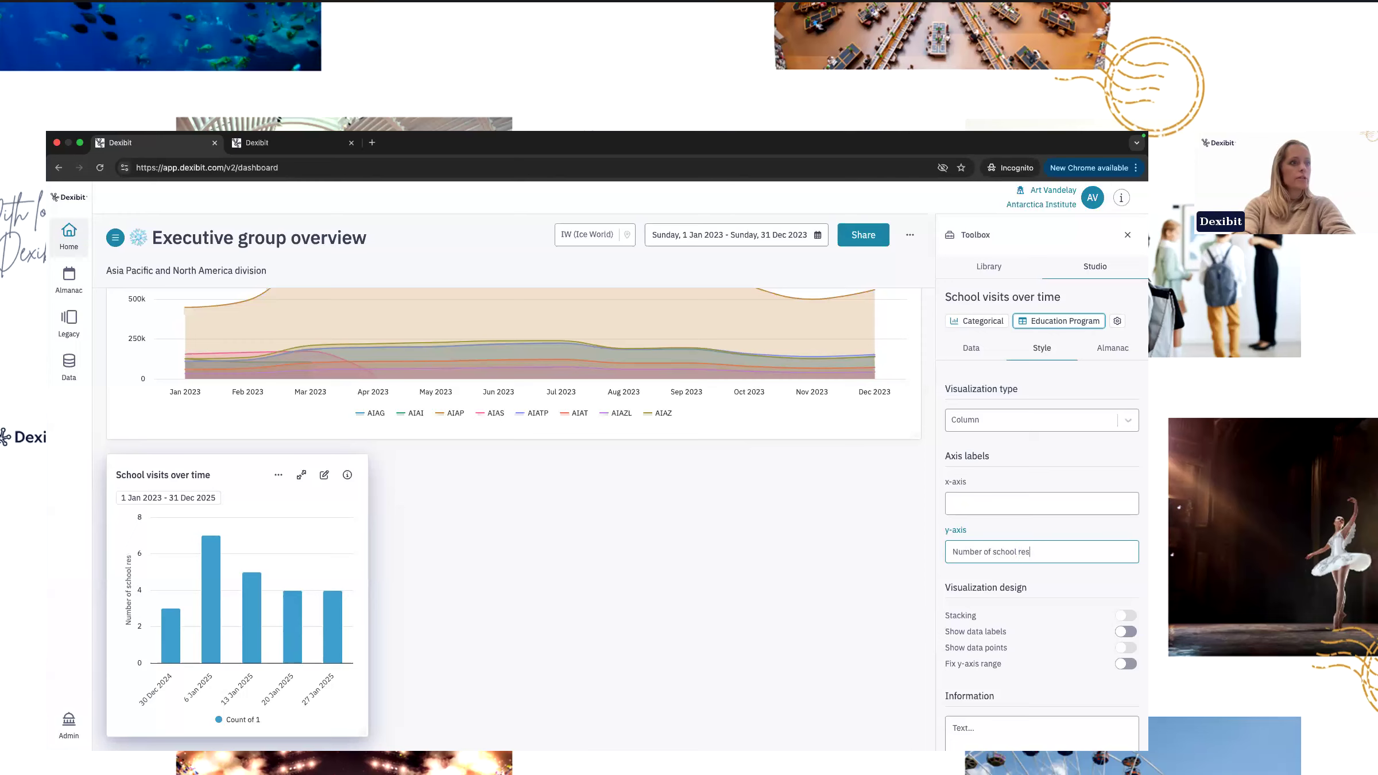
text(ervations)
click(832, 566)
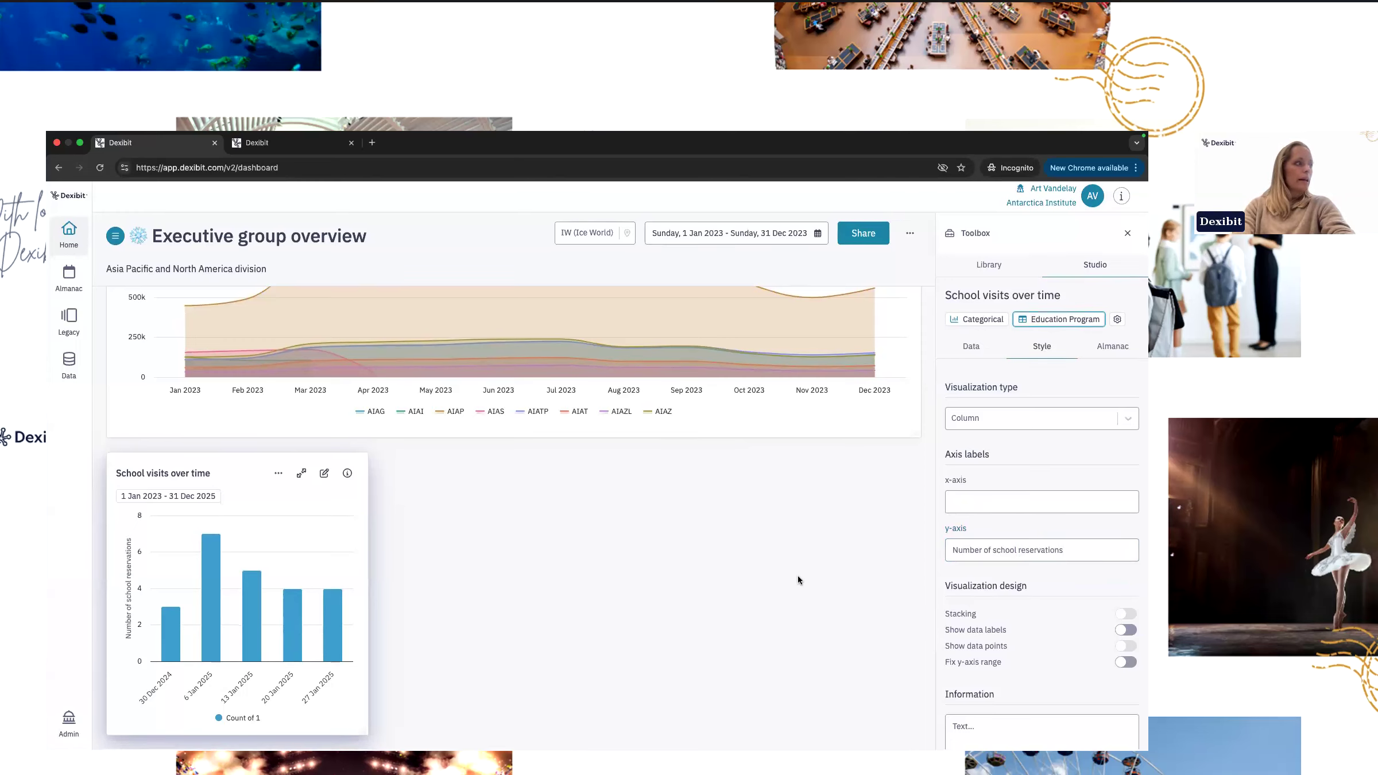
Look over the School visits over time chart's information side, item options and the visualization library, returning to the chart's data settings.
click(347, 478)
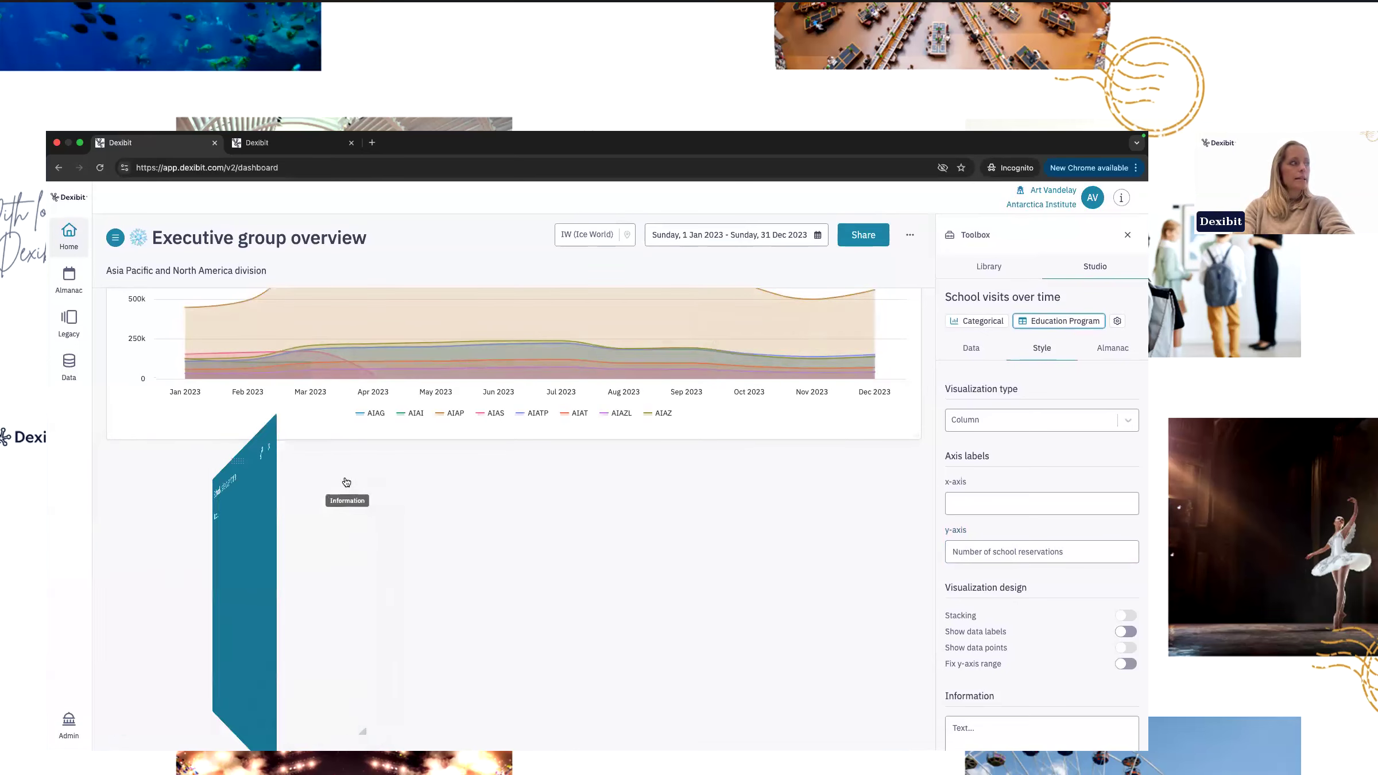
click(348, 474)
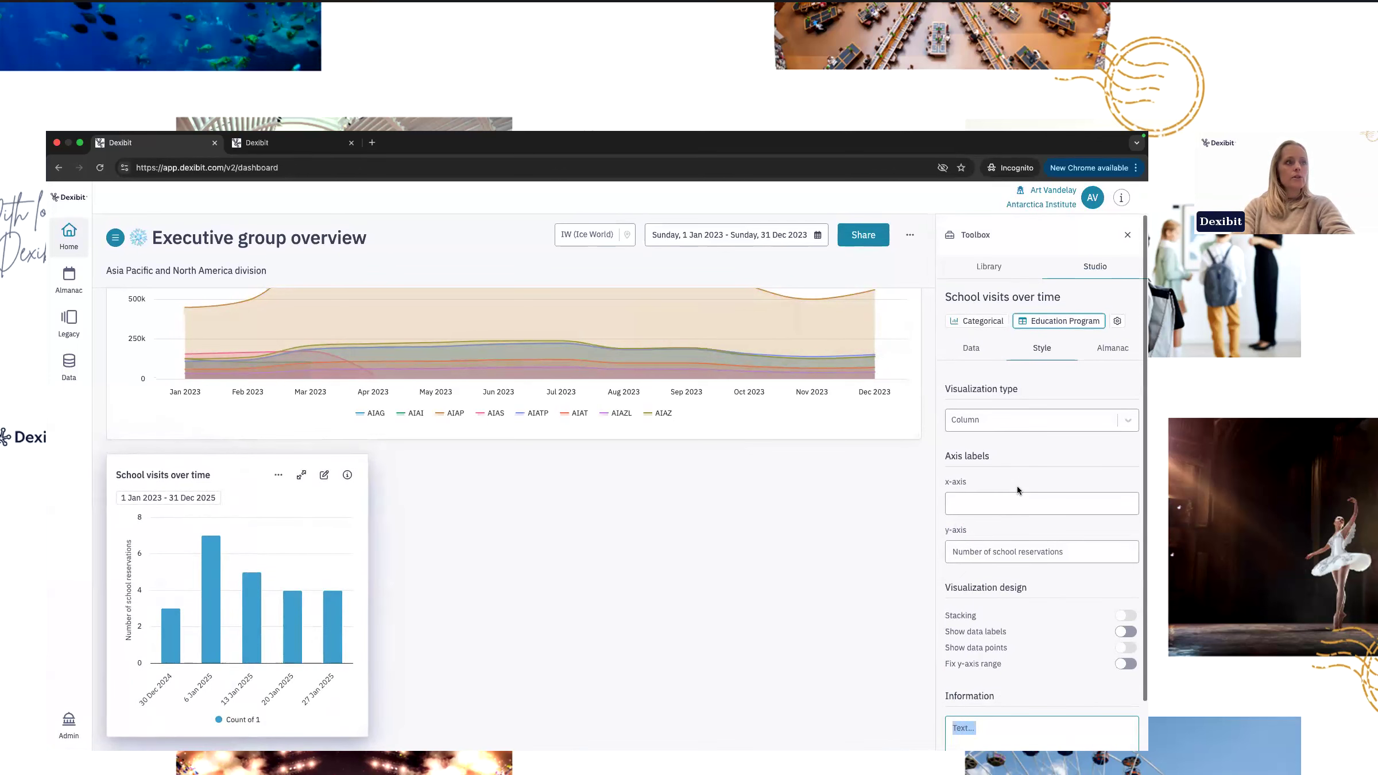
click(983, 351)
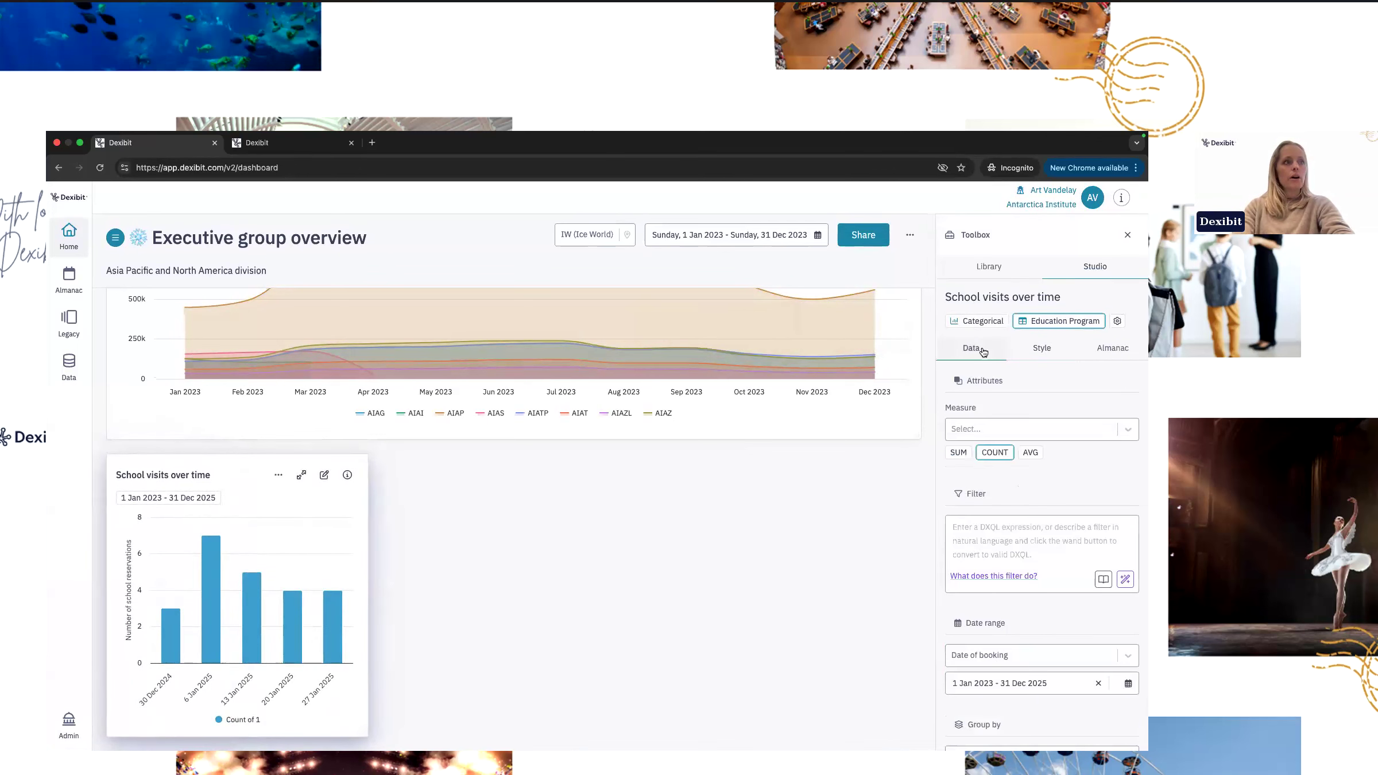
click(278, 475)
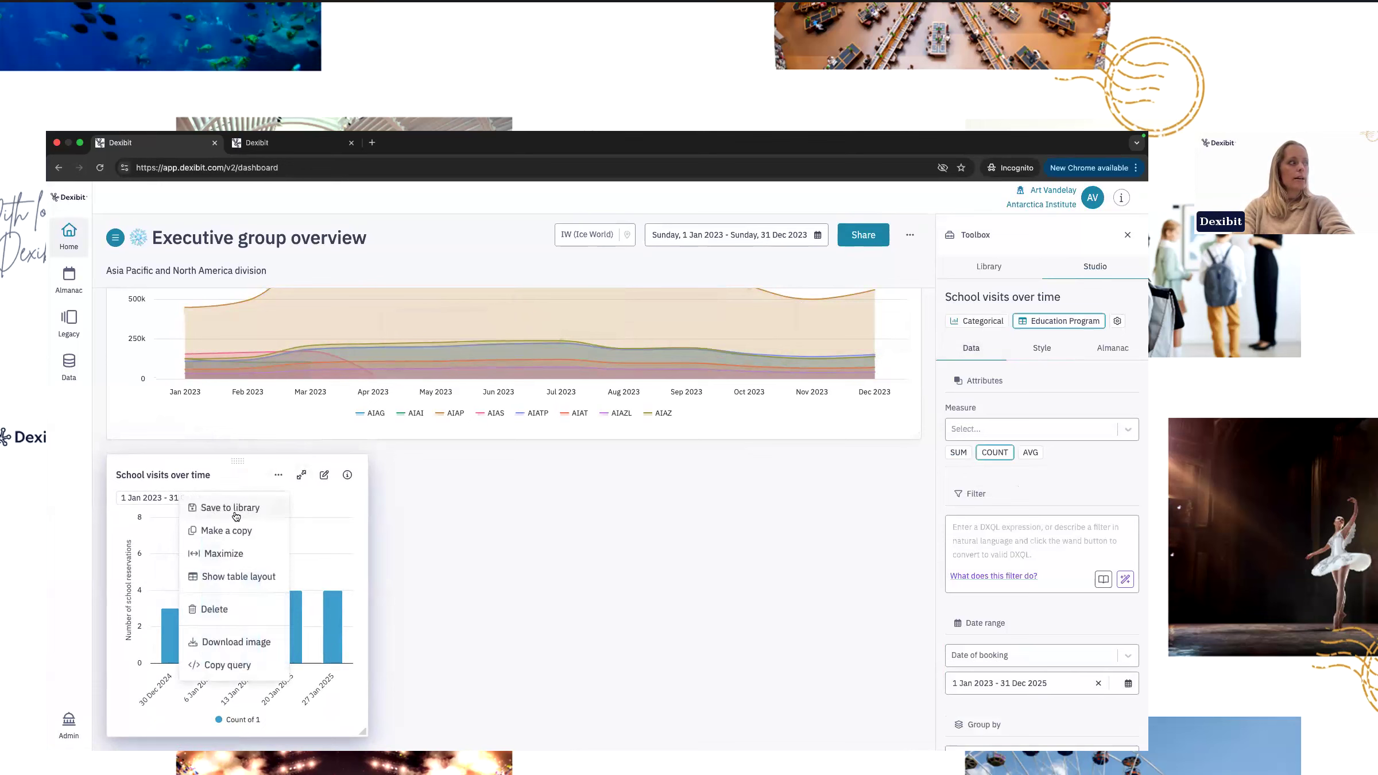
click(970, 269)
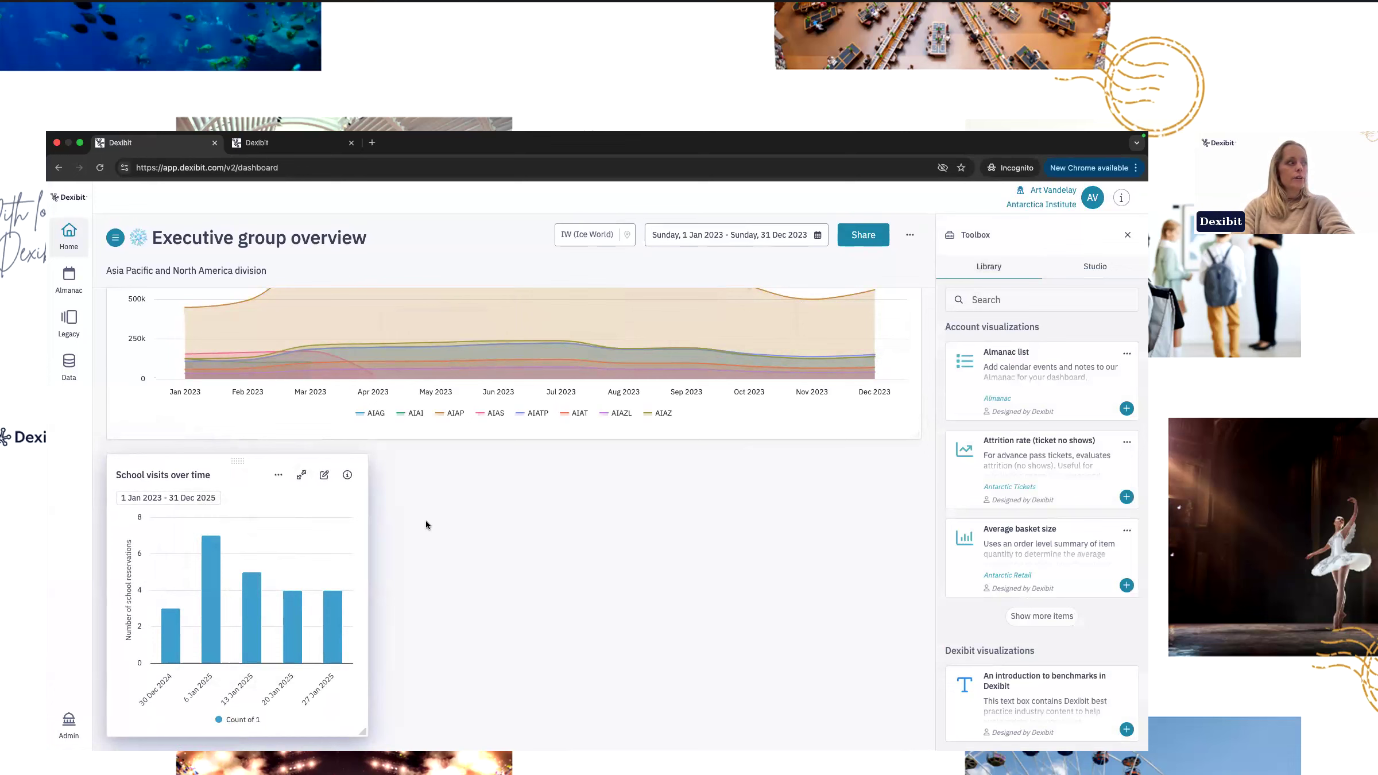
click(325, 477)
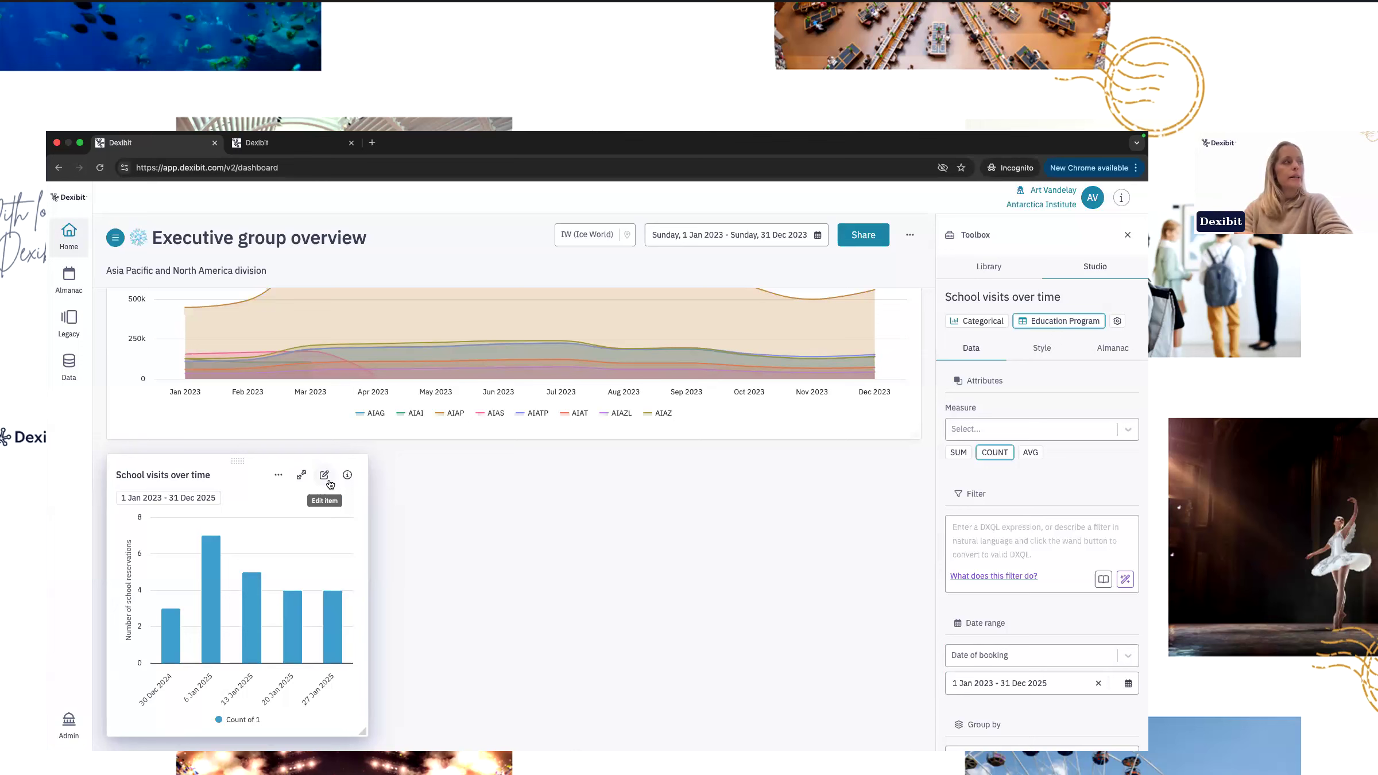
Go back to the data explorer, close the Education program history, and view the upload data options without choosing one.
click(277, 142)
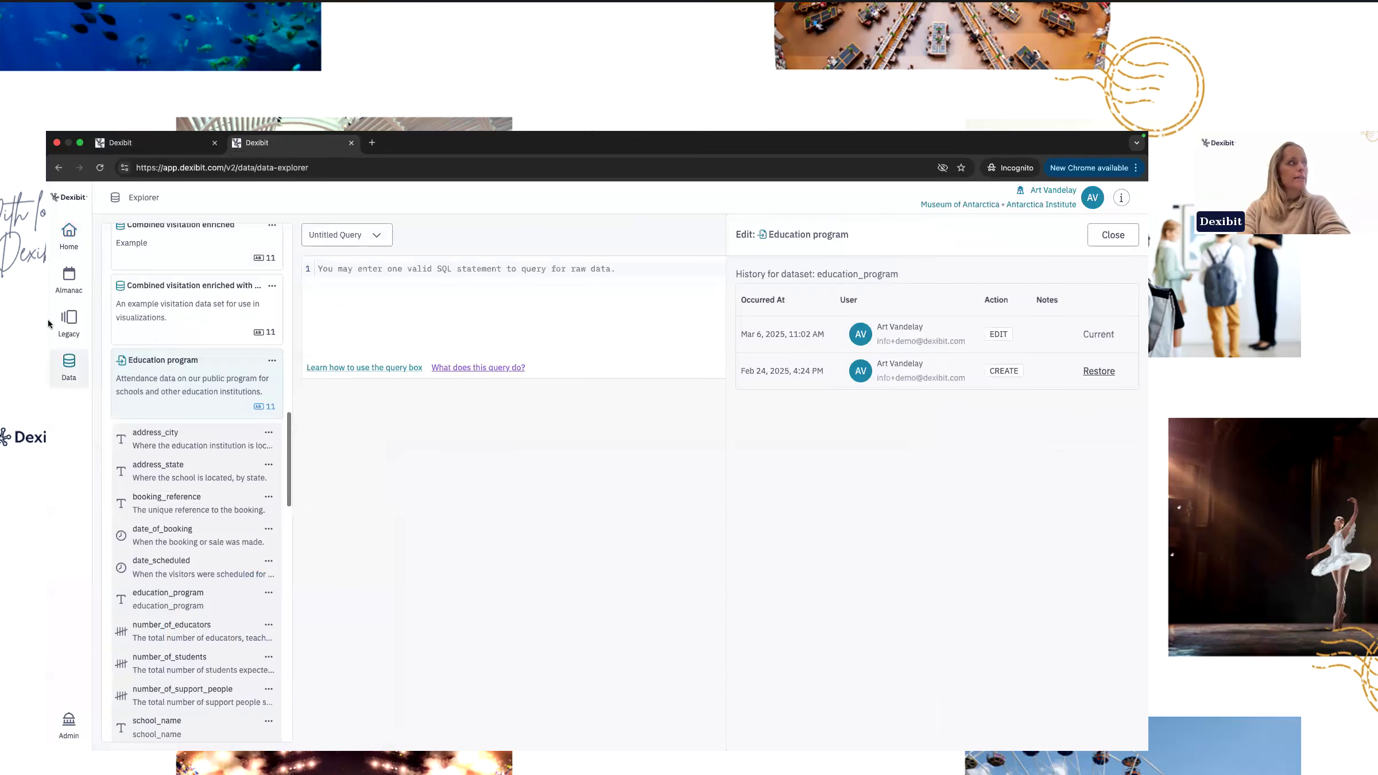
click(68, 367)
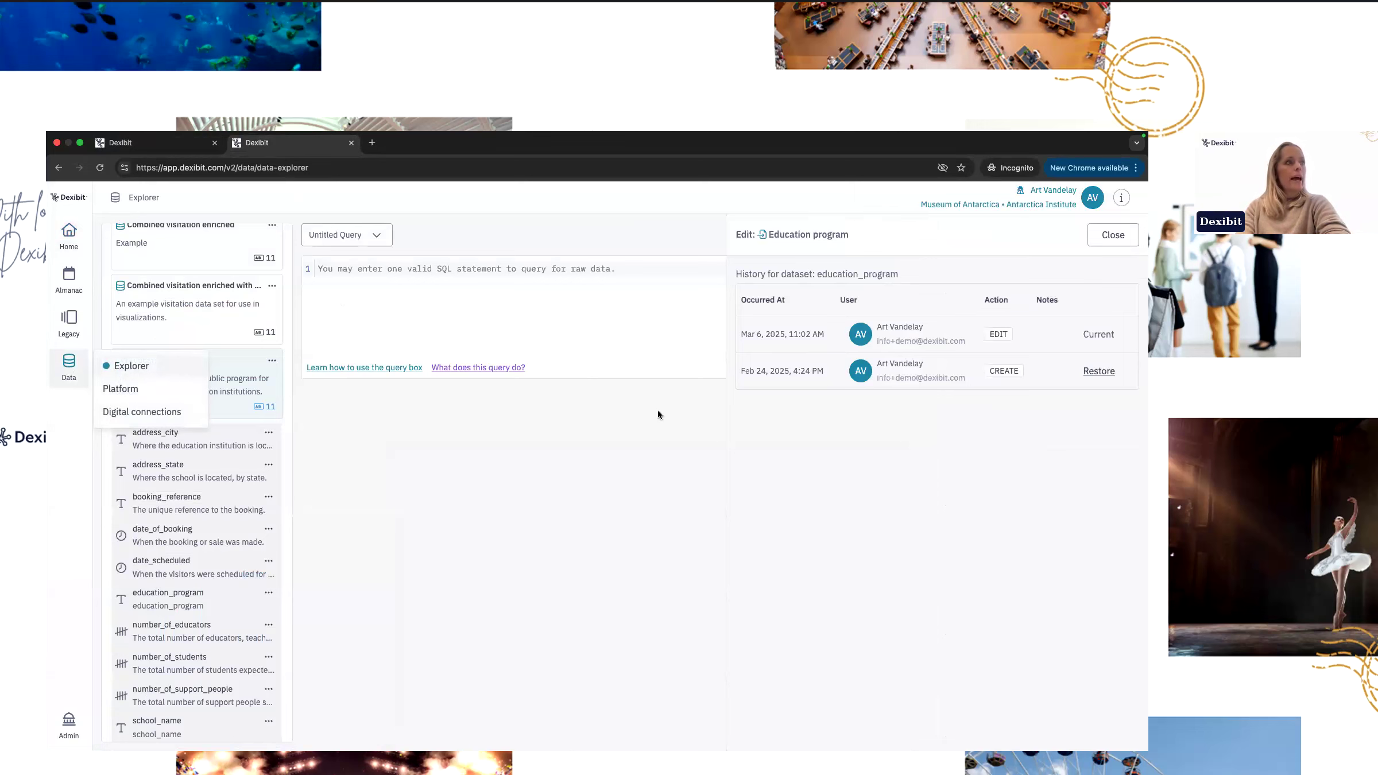
click(1099, 236)
click(1097, 237)
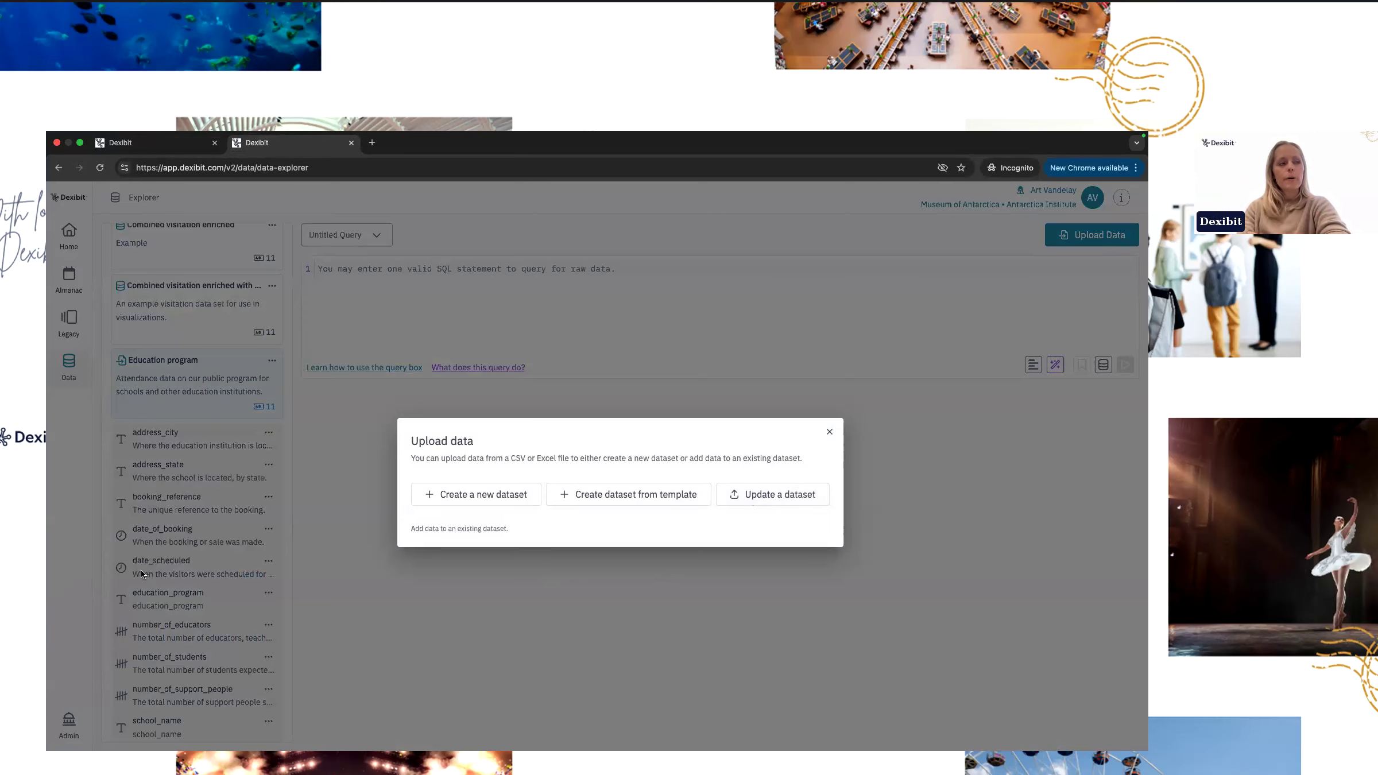
click(829, 431)
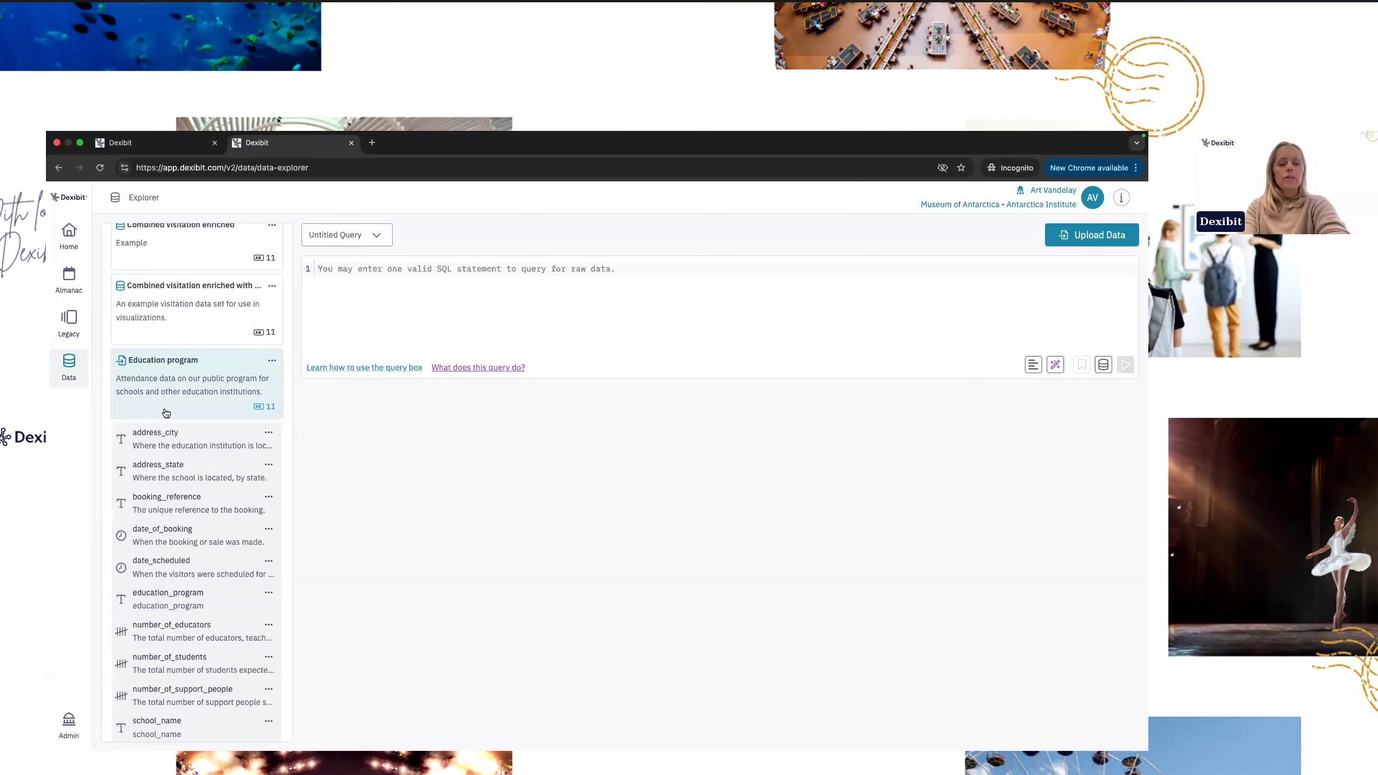
Open the records of the Education program dataset for editing.
scroll(166, 413, down, 1)
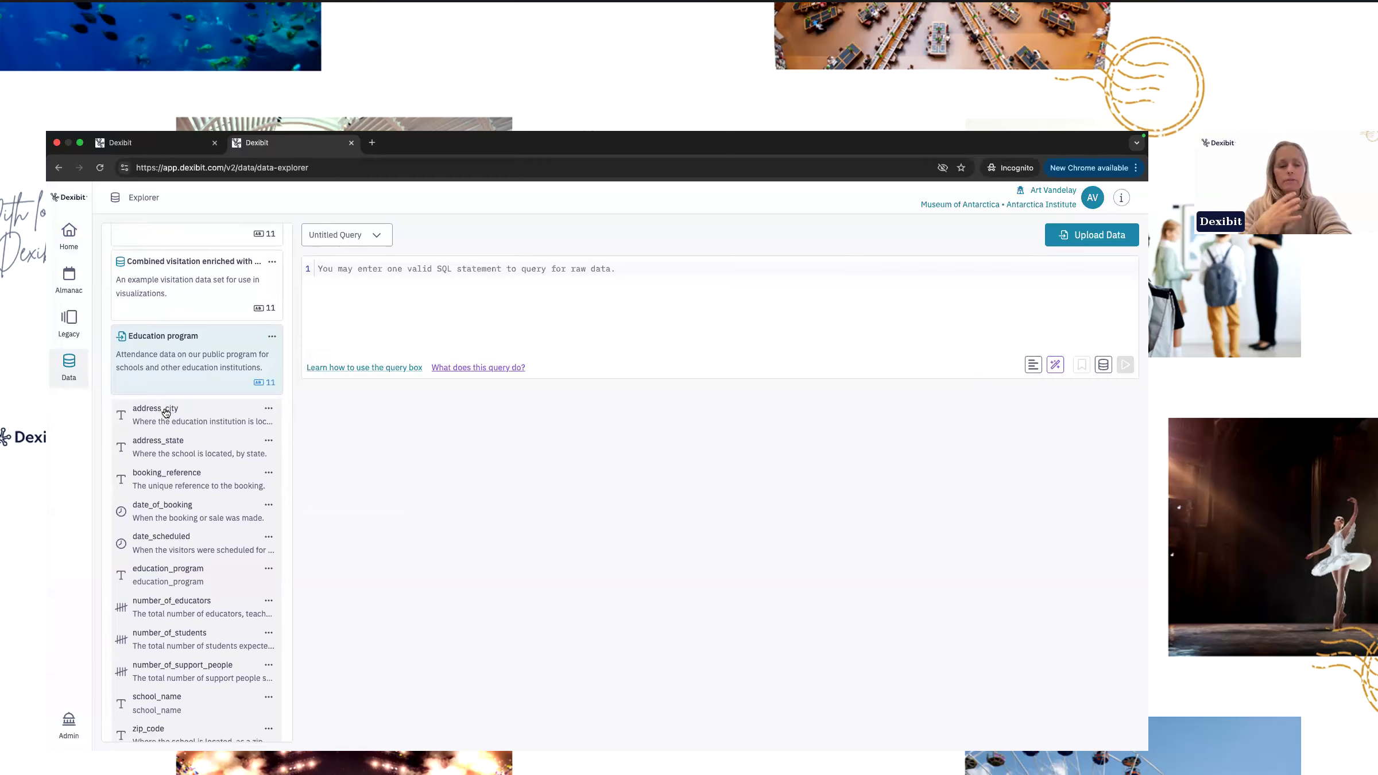
click(271, 339)
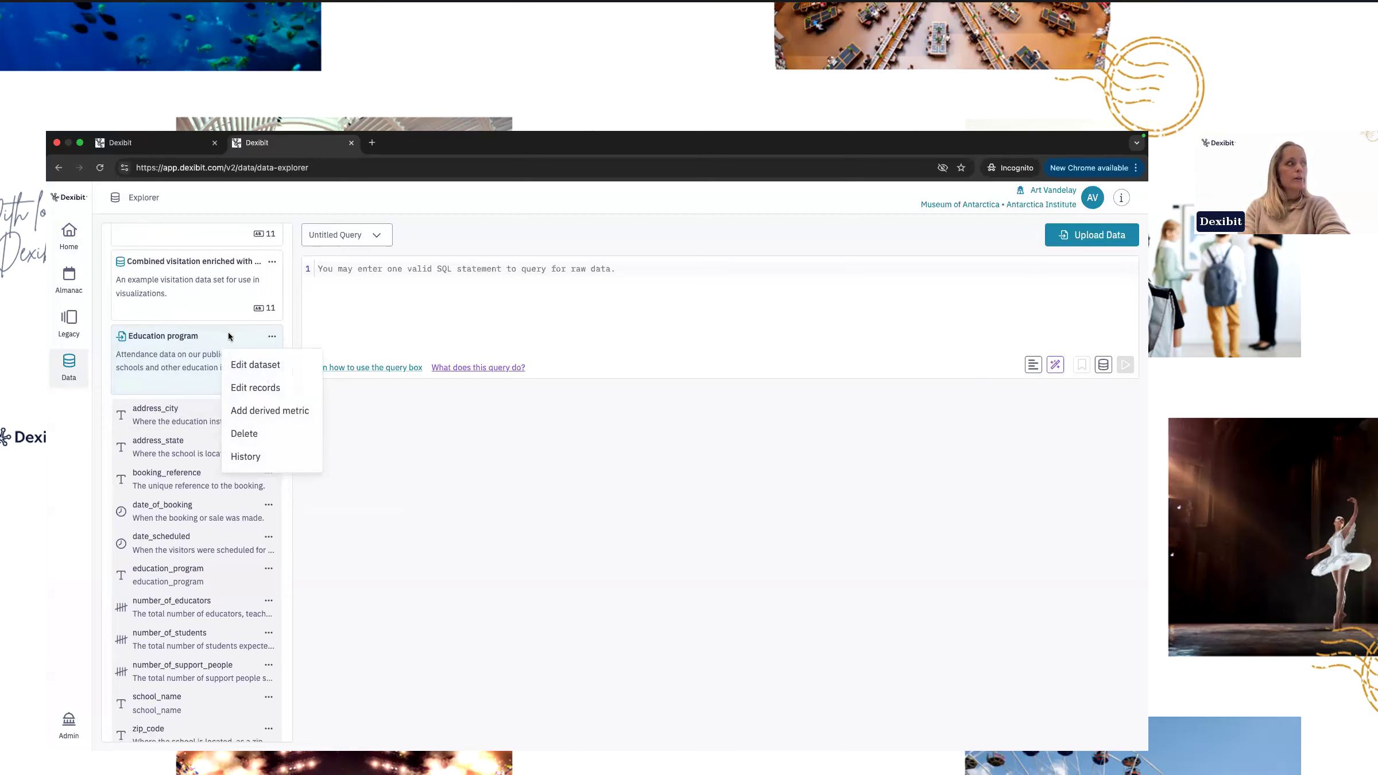
click(263, 389)
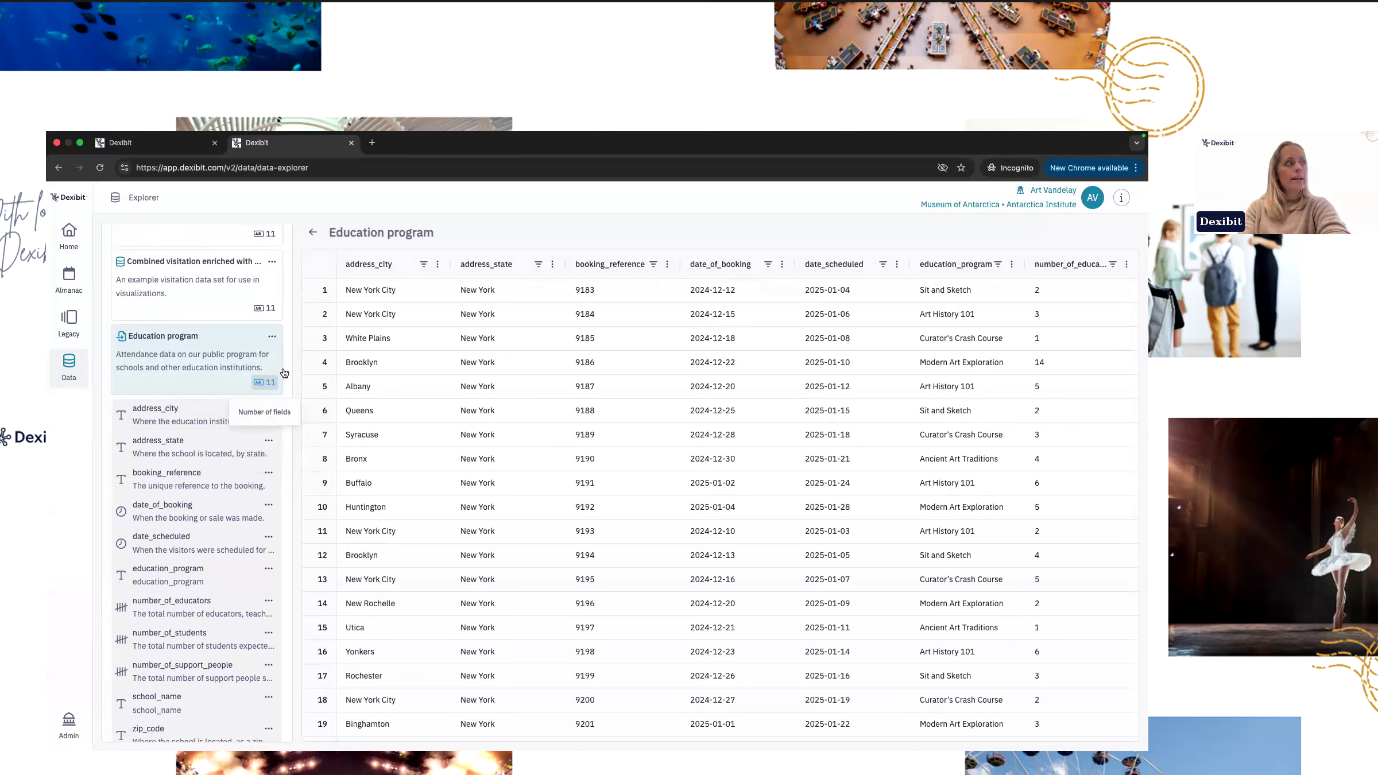
Enter the address_city cell of the second record for editing and leave it without entering anything.
click(378, 315)
double_click(378, 315)
drag(399, 315, 343, 317)
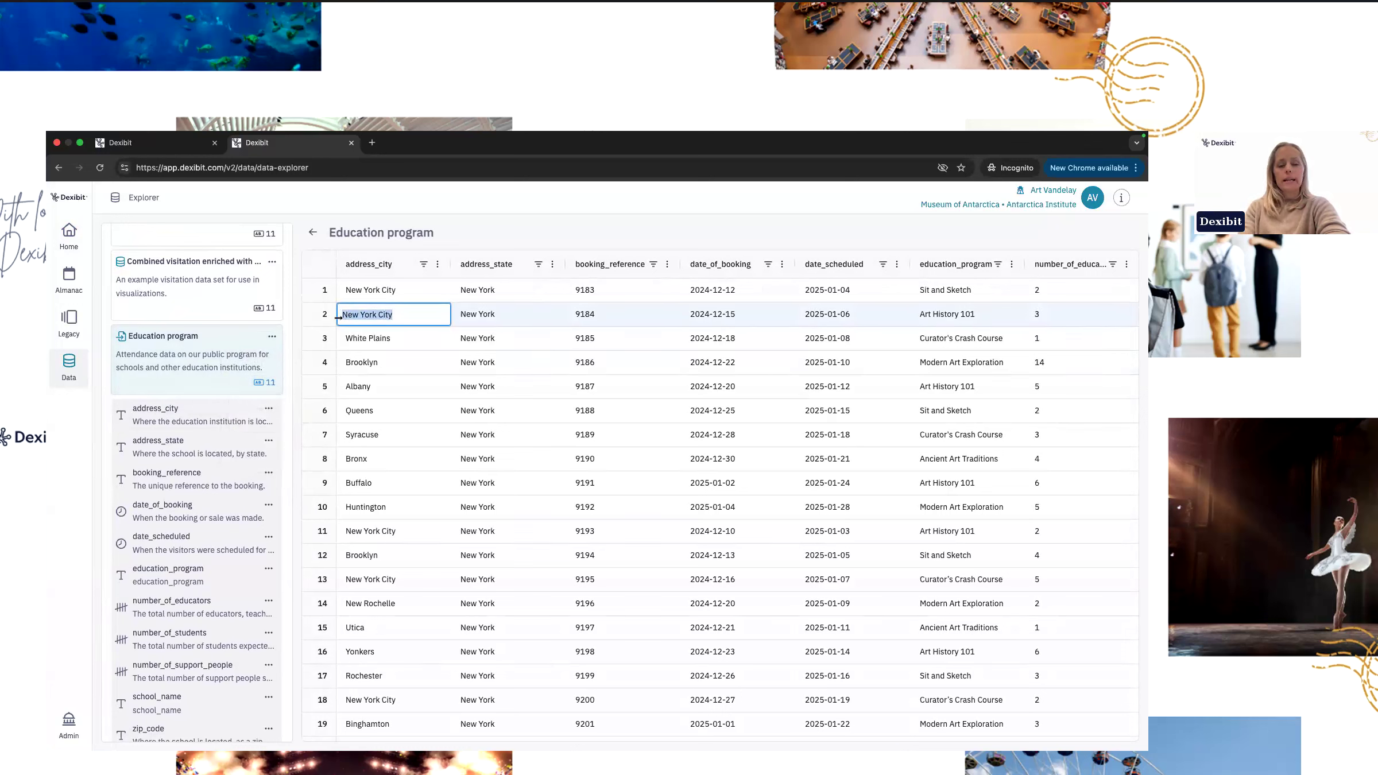
click(483, 315)
click(602, 315)
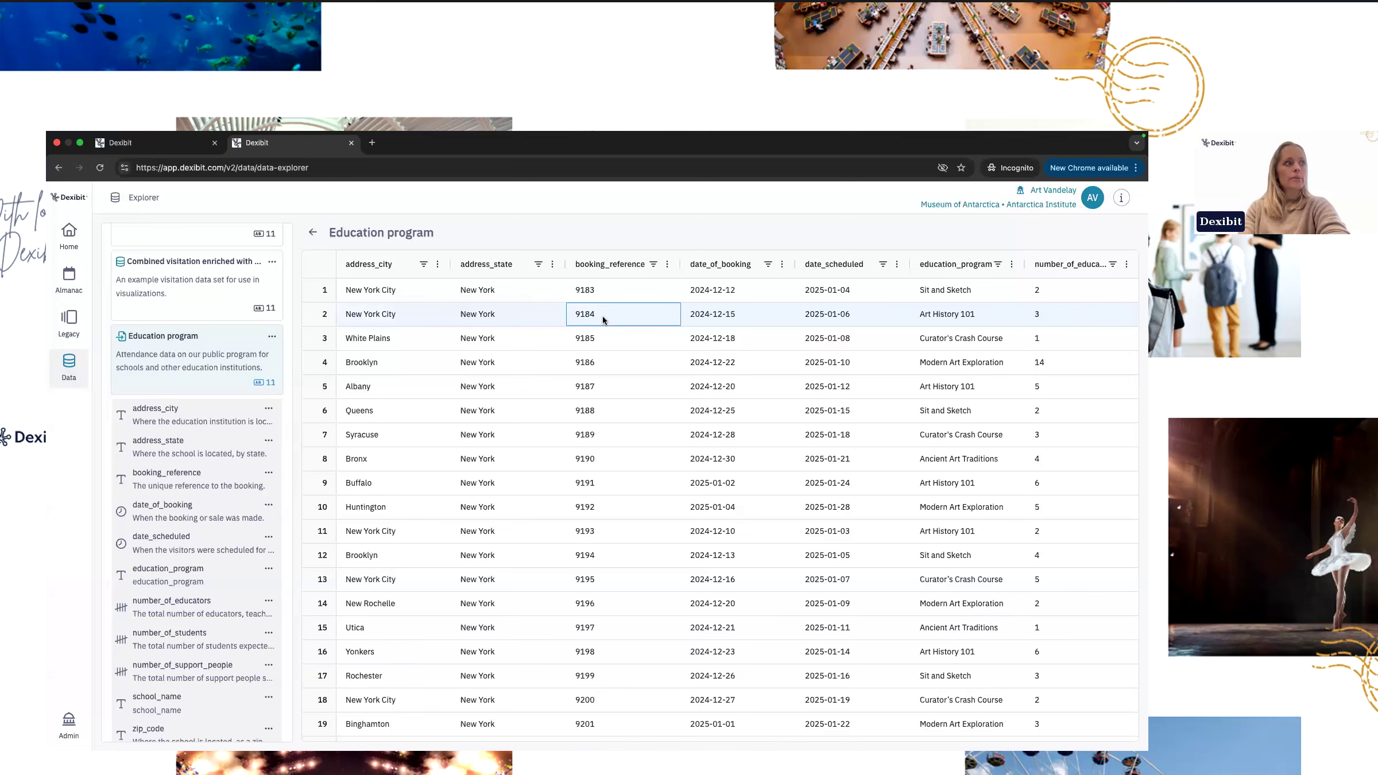
Select the whole of record 23 and view the address_city column's options without applying any.
scroll(599, 348, down, 3)
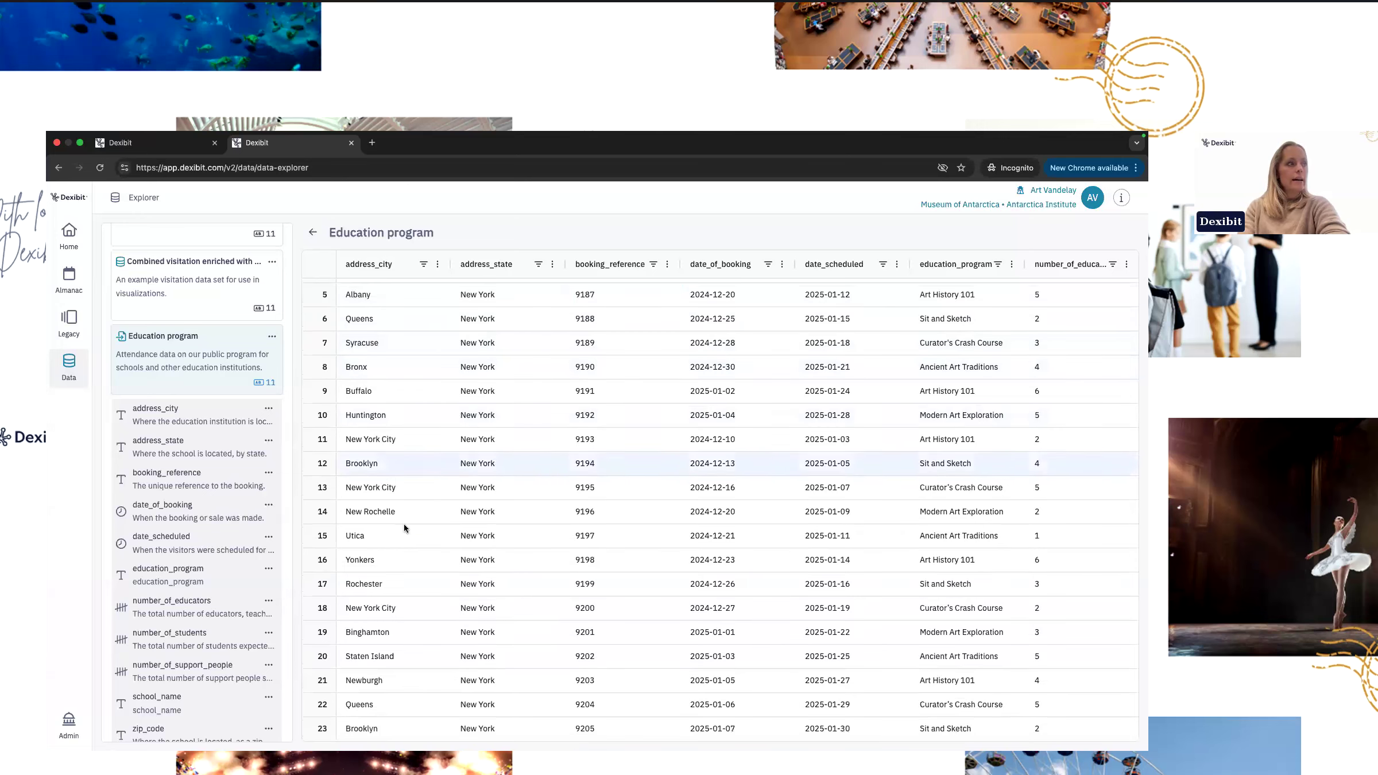
click(395, 724)
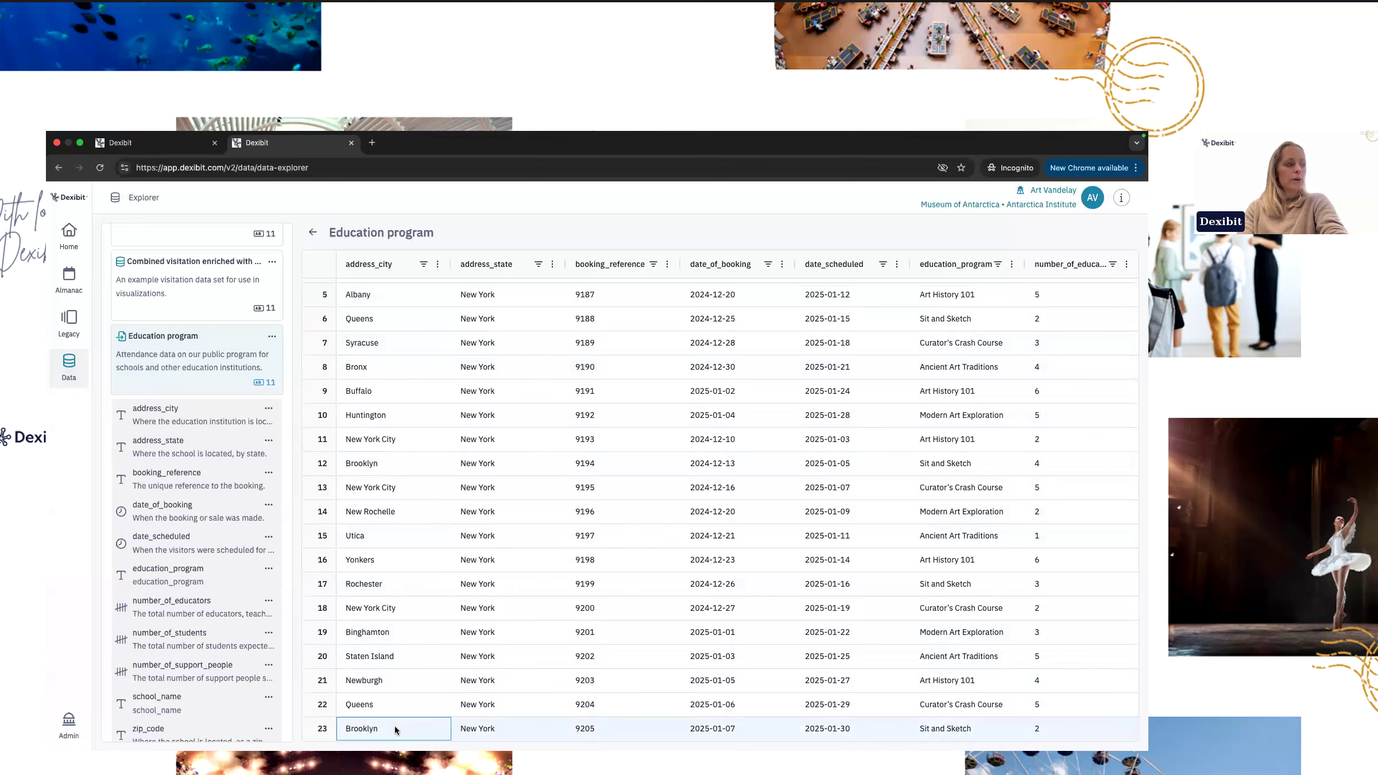
click(329, 729)
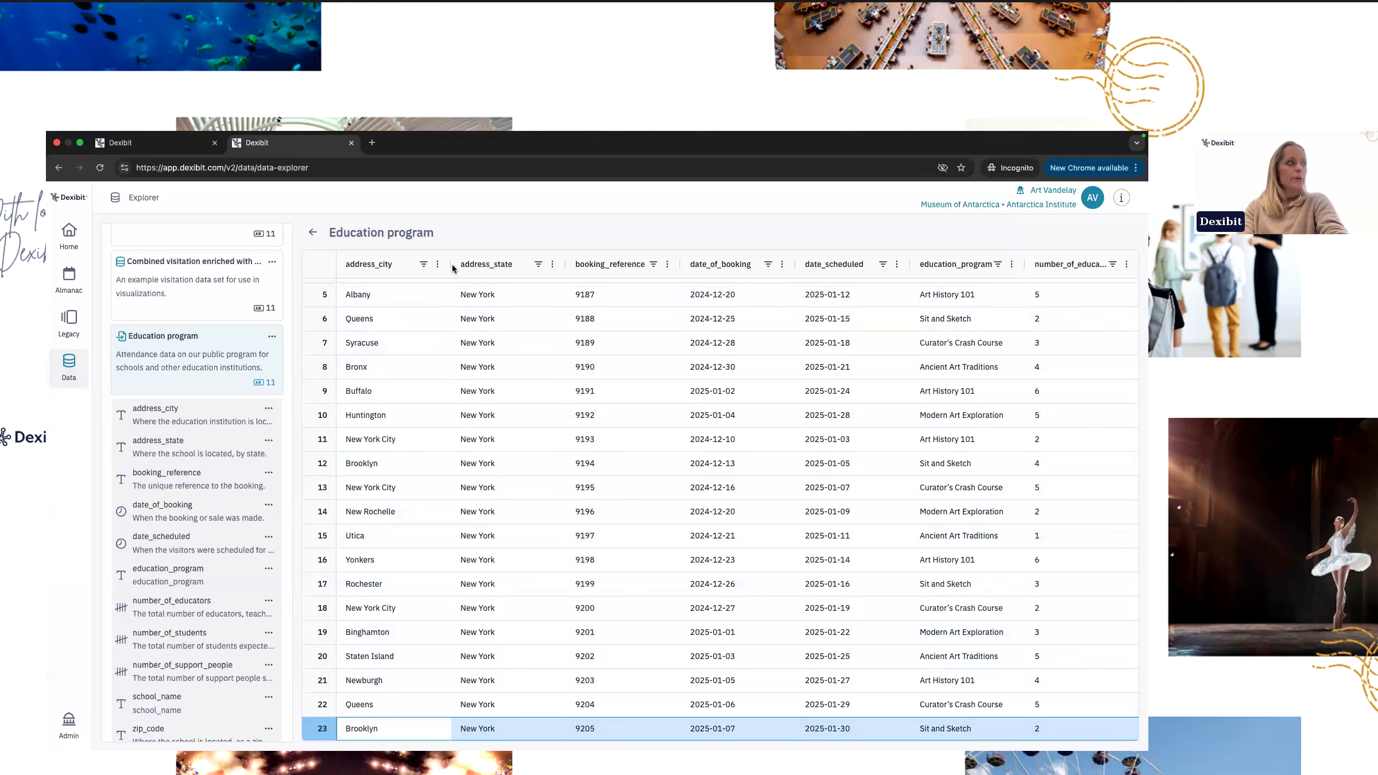
click(437, 266)
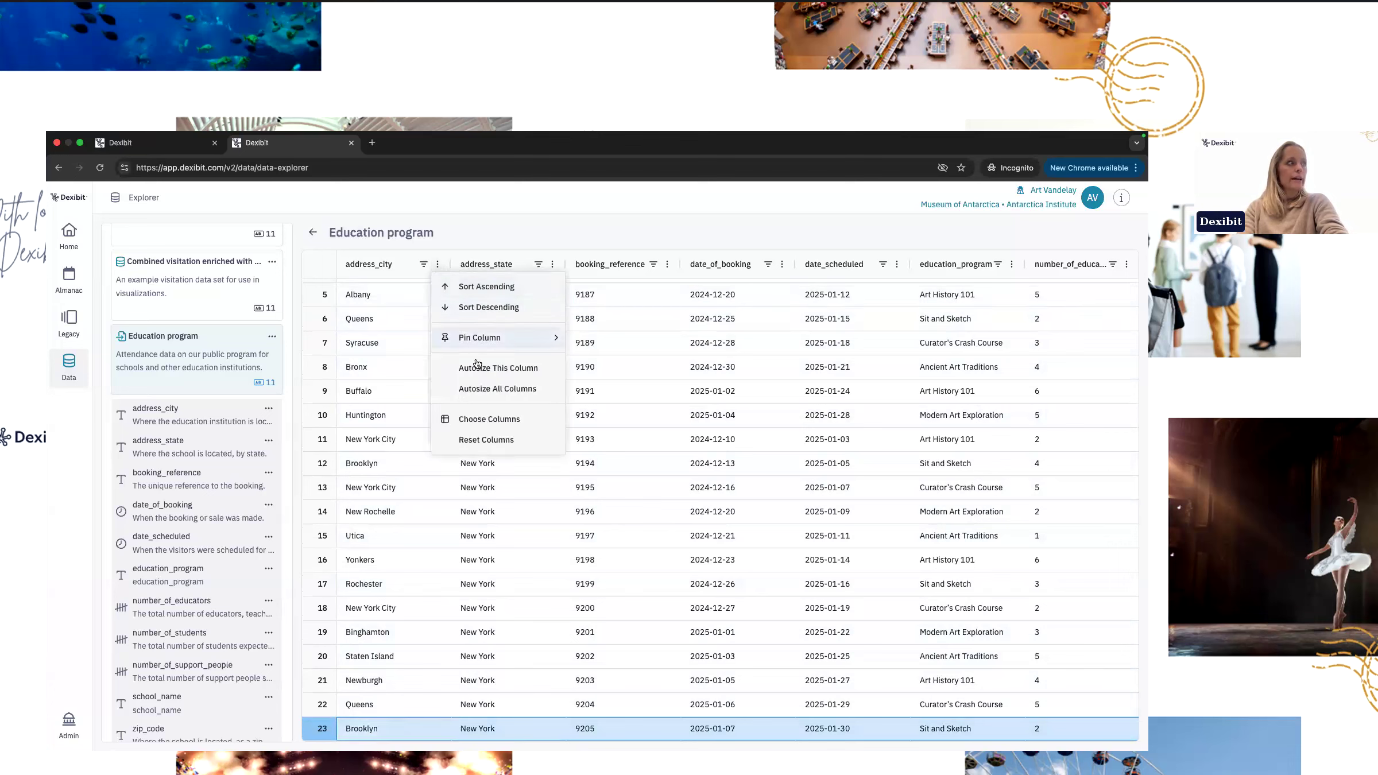
drag(392, 271, 438, 503)
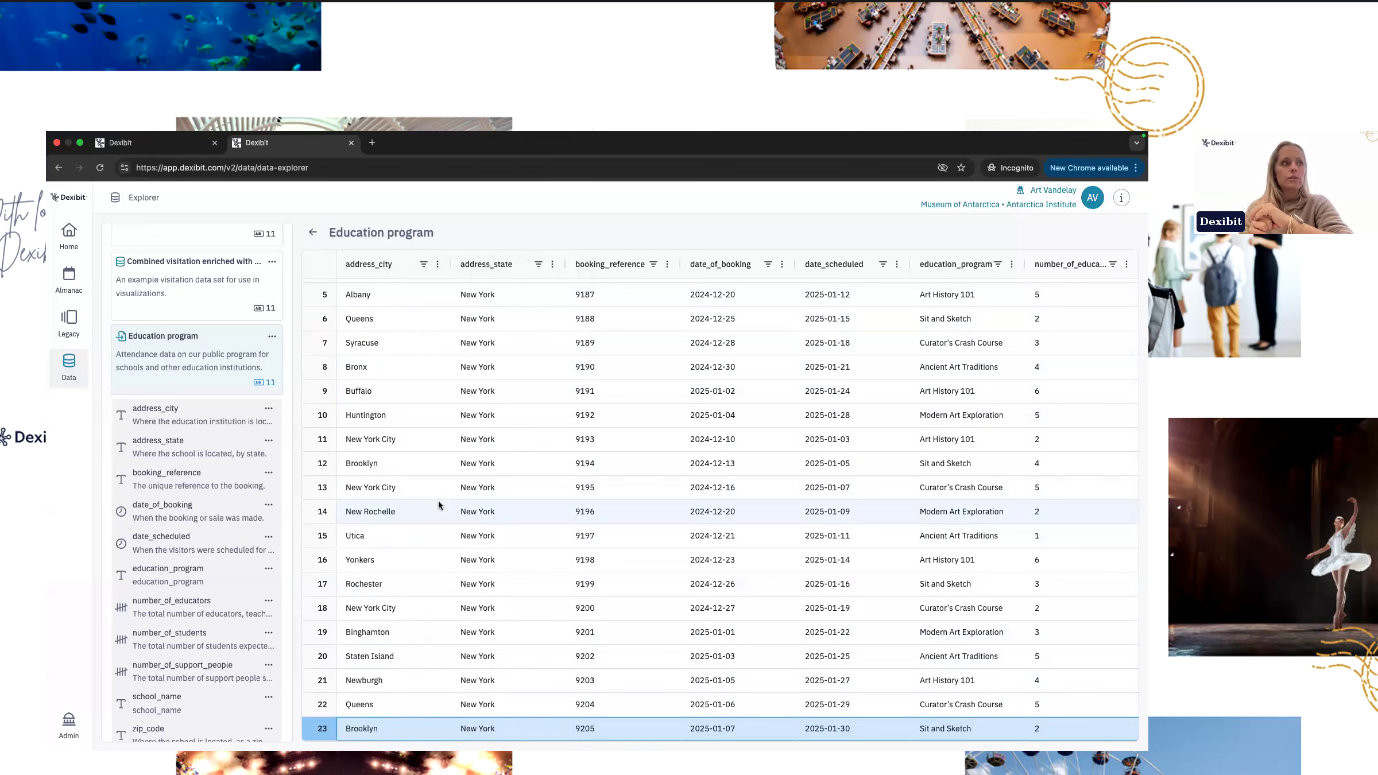
click(434, 504)
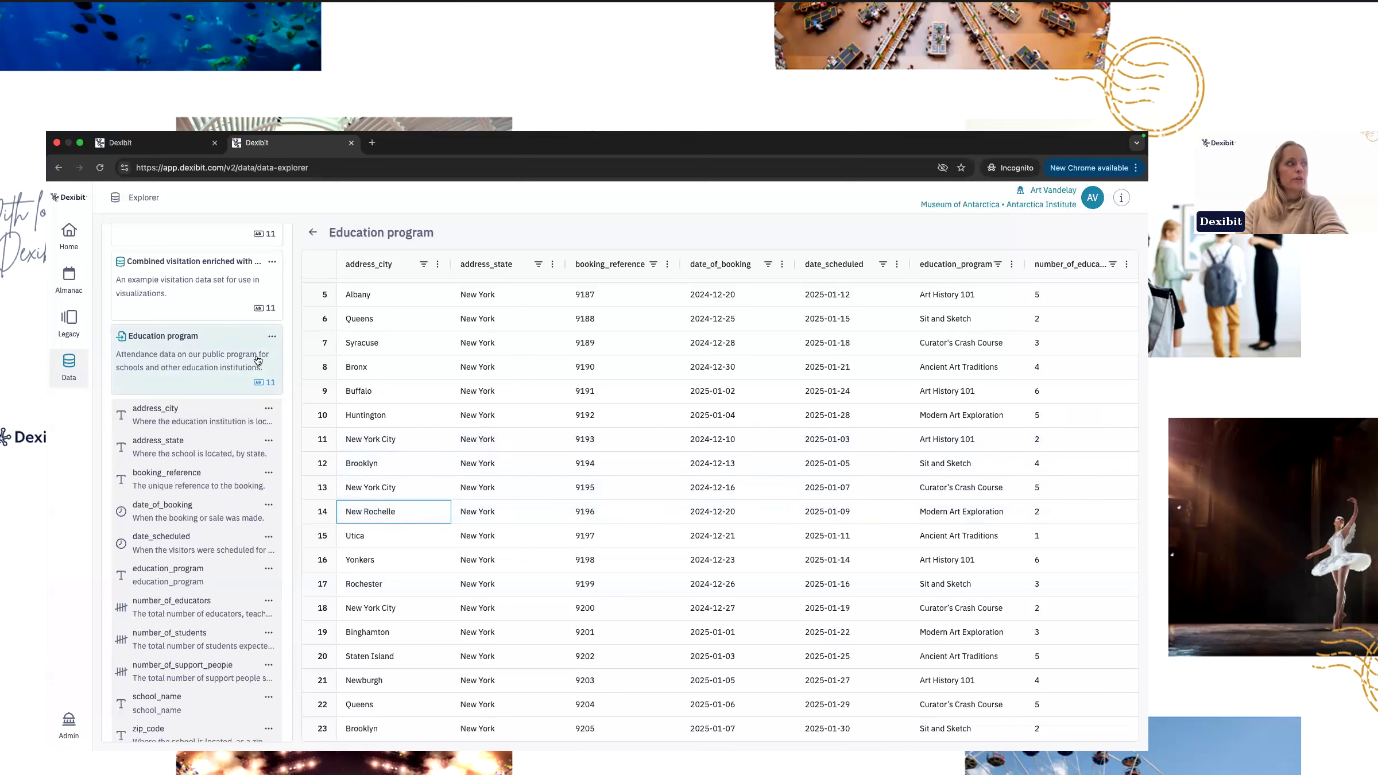
Show the change history of the Education program dataset alongside its list of fields.
click(272, 337)
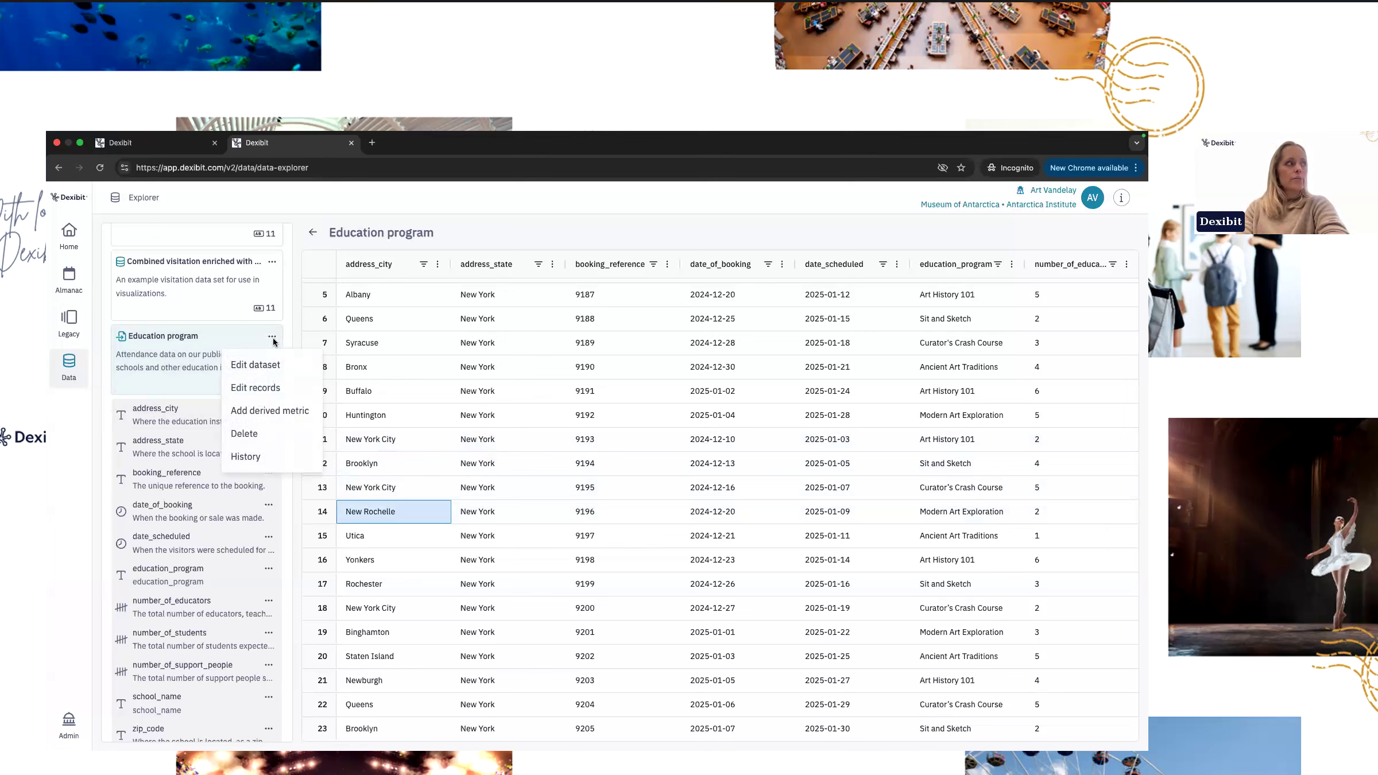
click(271, 329)
click(272, 327)
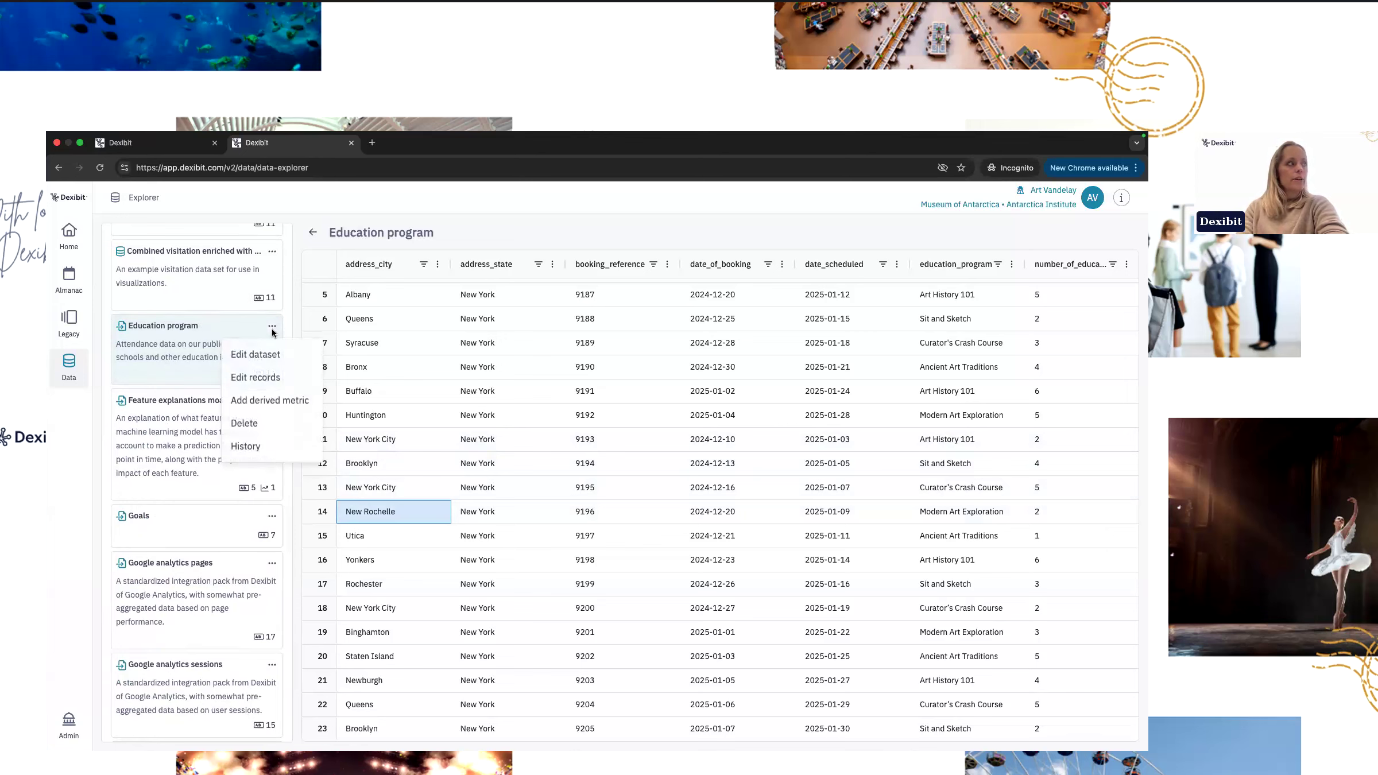
click(246, 446)
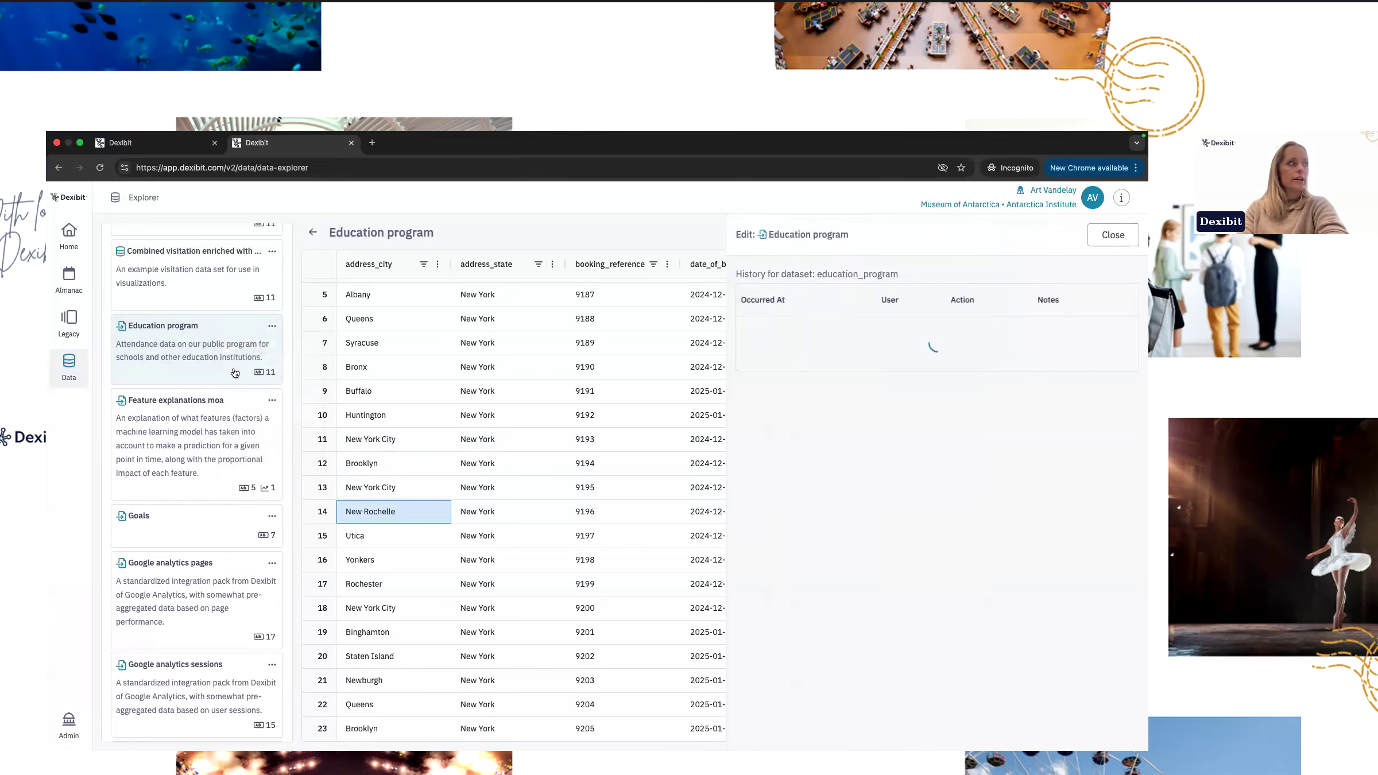
click(234, 371)
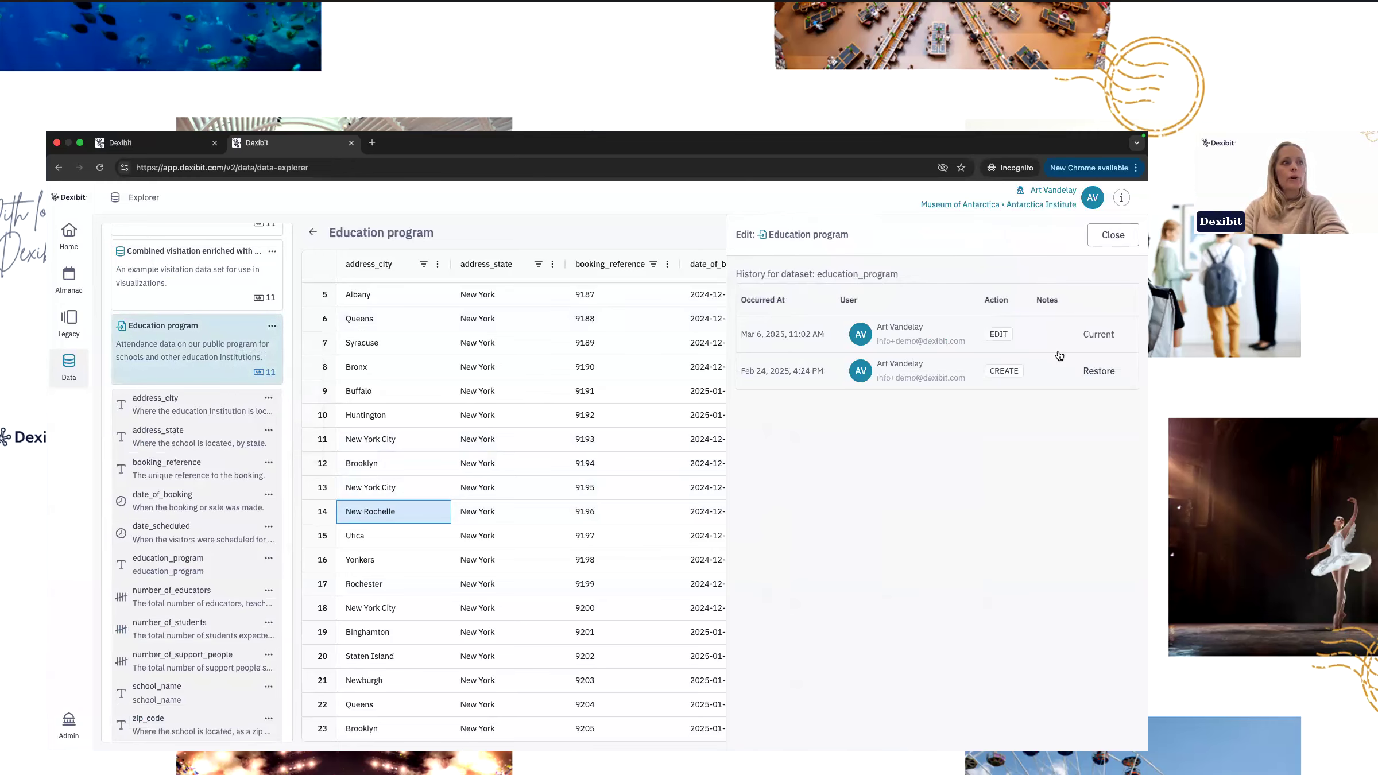